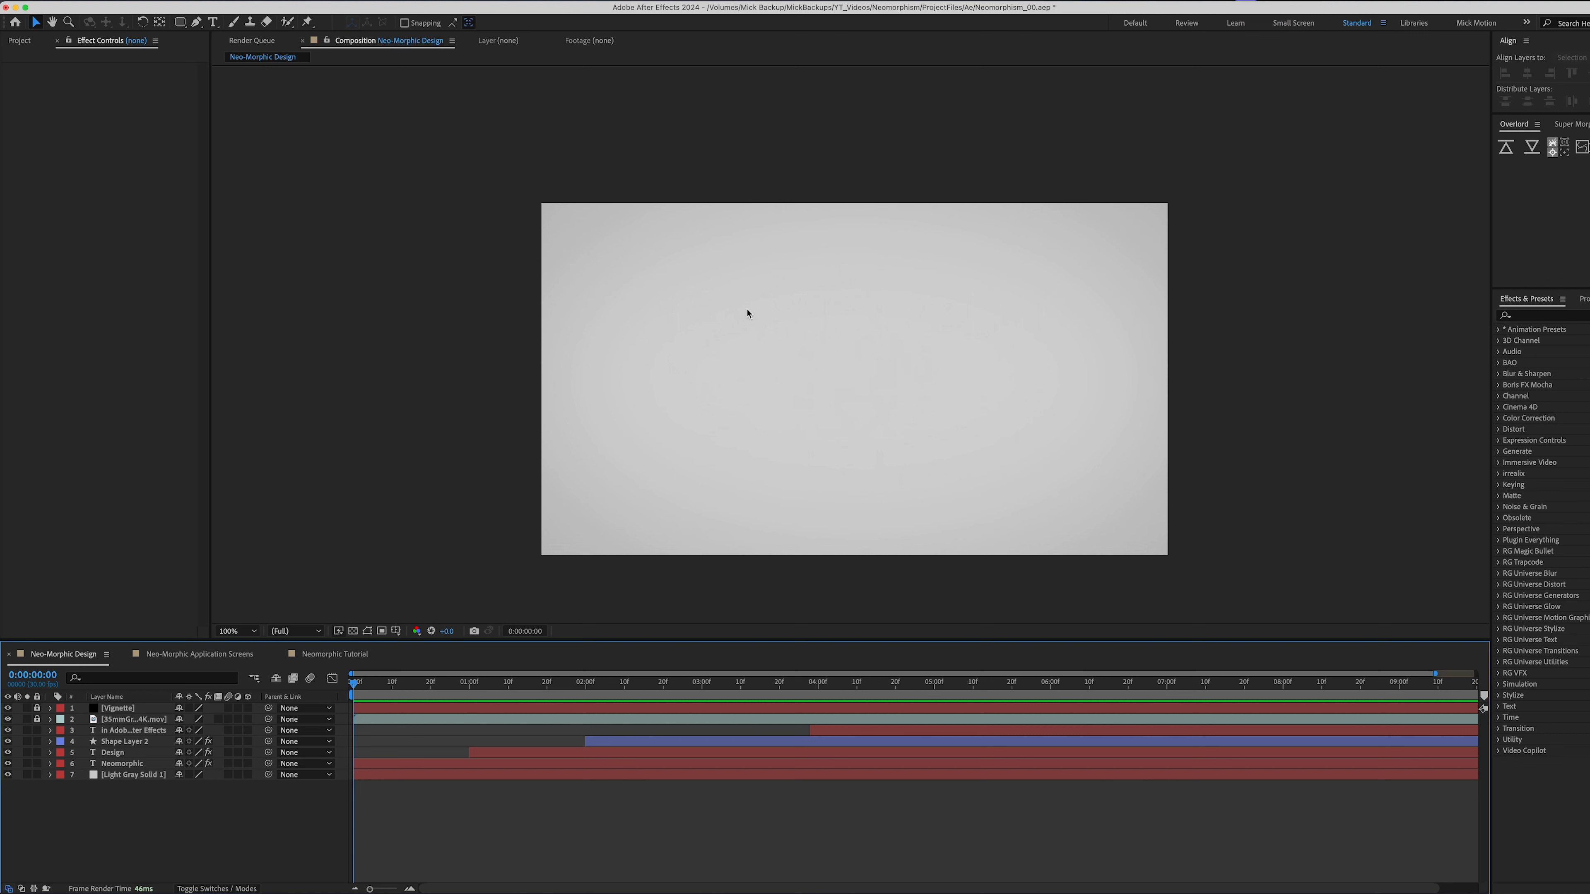
# Preview the Neo-Morphic Design and Neo-Morphic Application Screens compositions to examine the finished neomorphic look.
pyautogui.press('space')
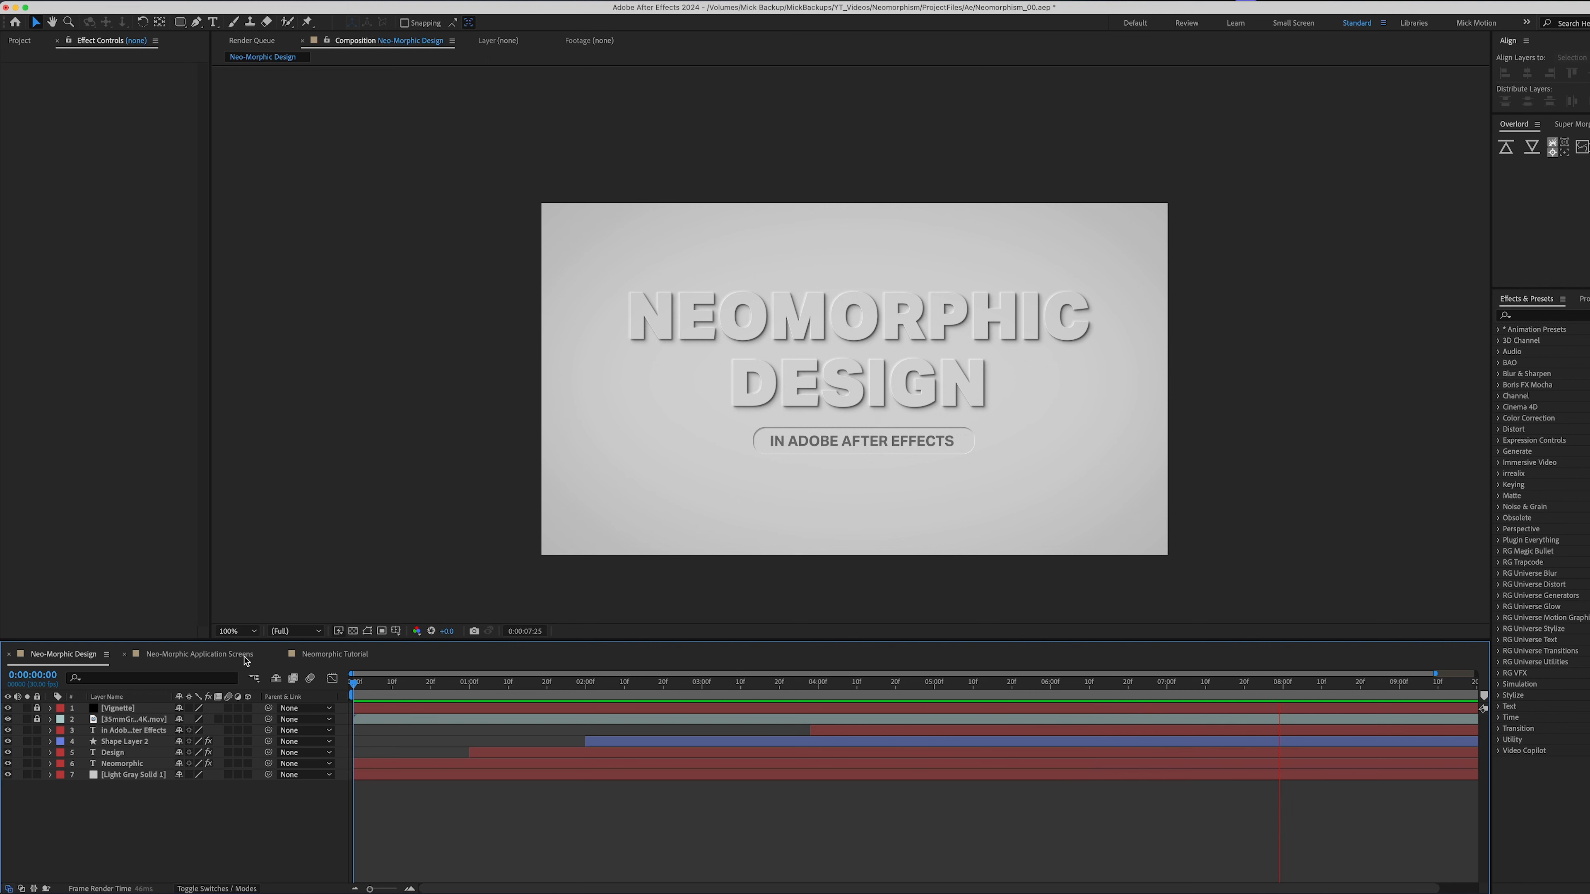
pyautogui.click(246, 655)
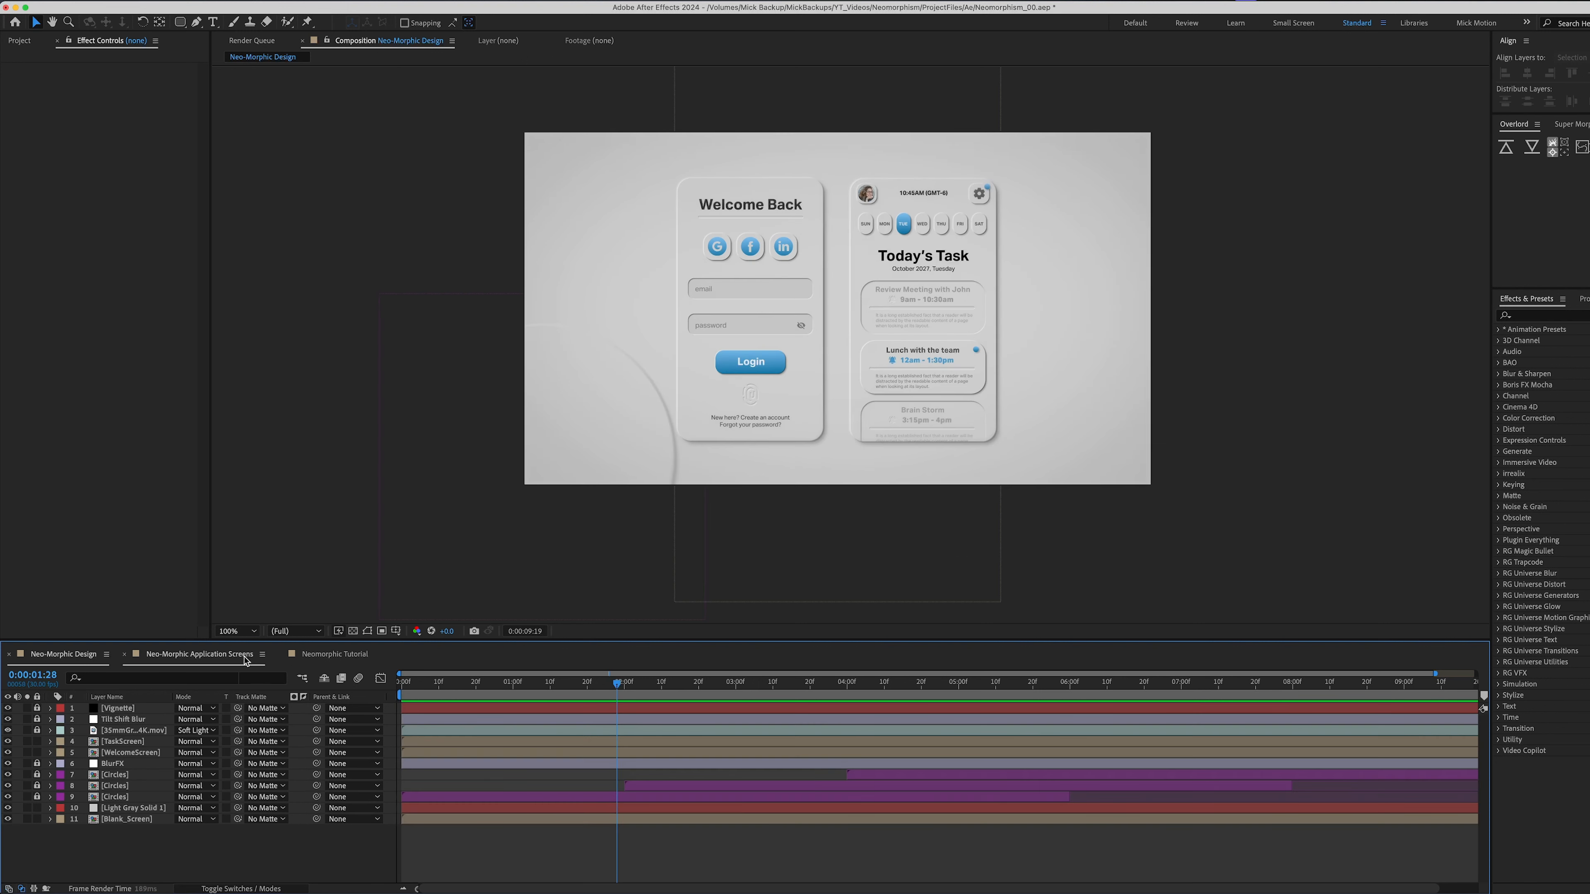
pyautogui.press('space')
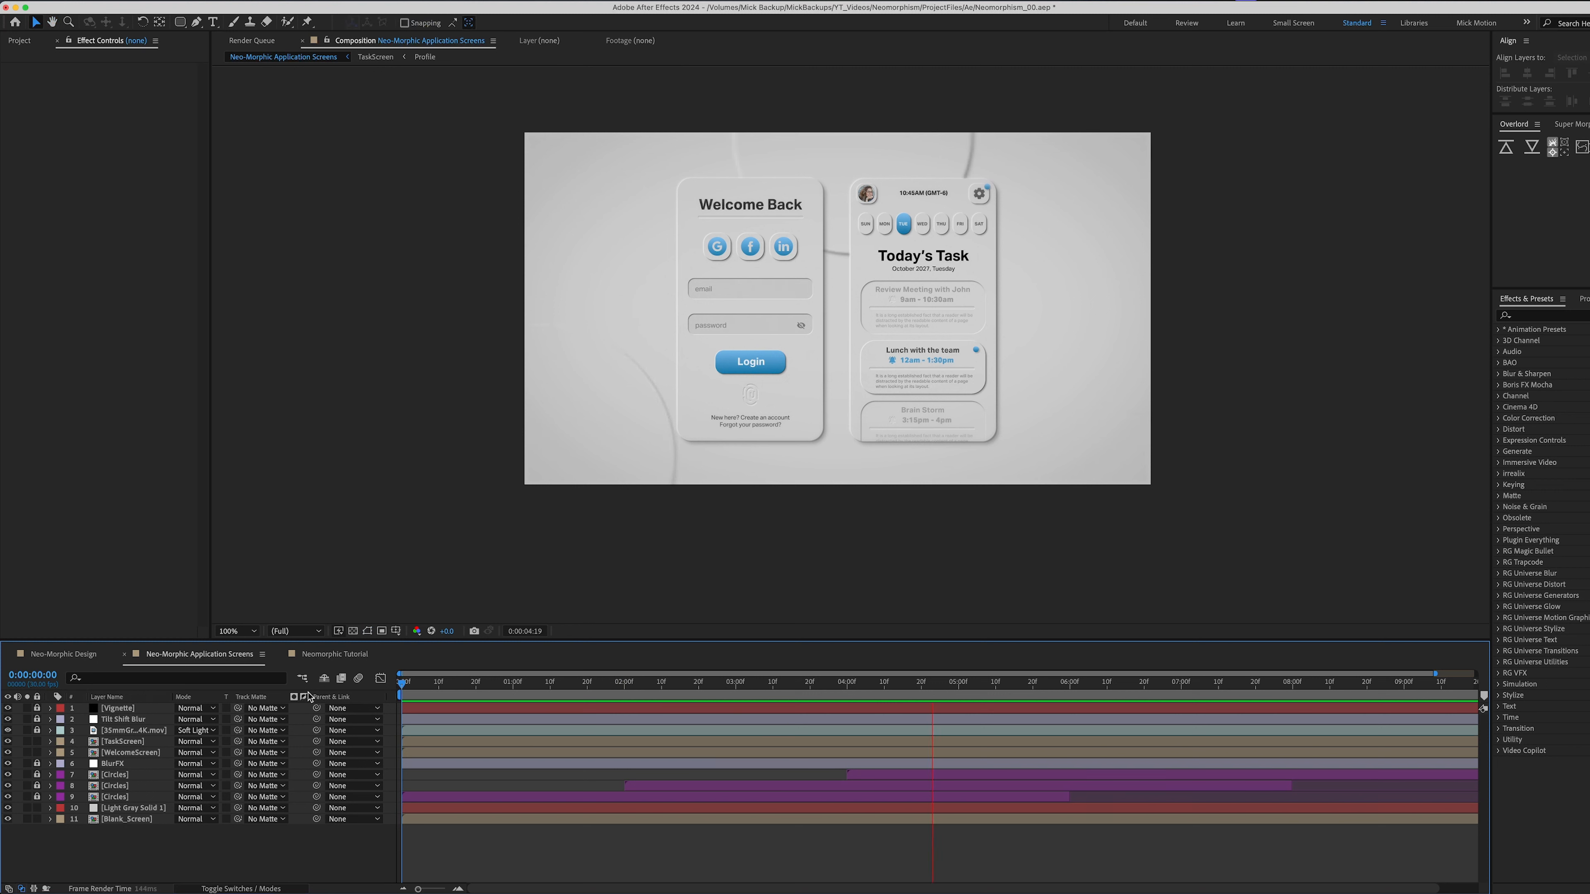
# Add a 1920 x 1080 px light gray solid (RGB 203, 203, 203) to the Neomorphic Tutorial composition and lock it.
pyautogui.click(326, 658)
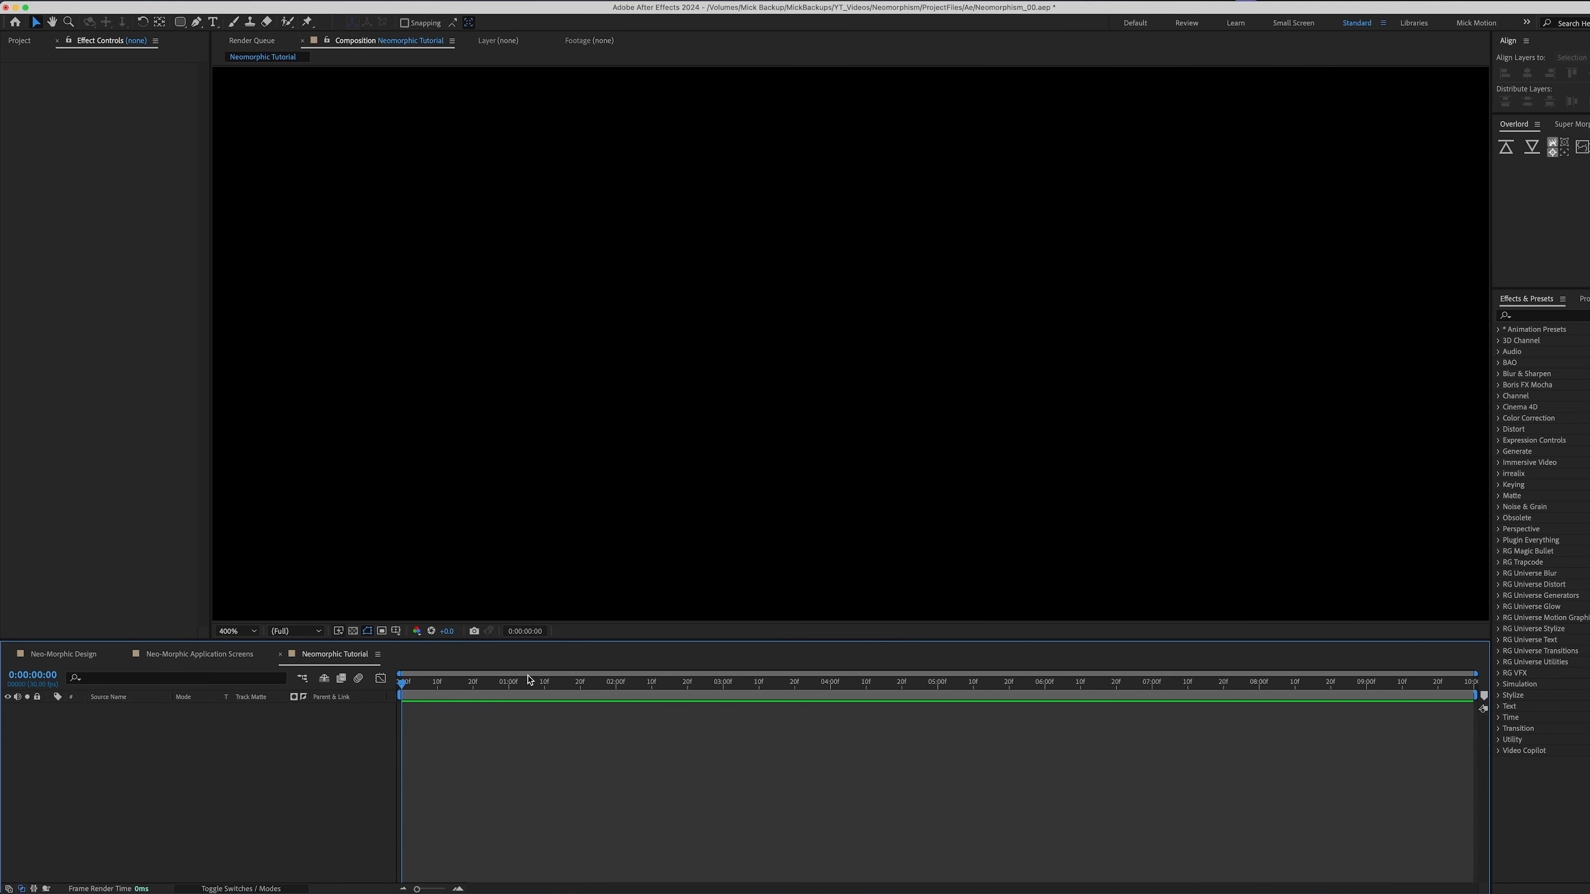
pyautogui.rightClick(195, 738)
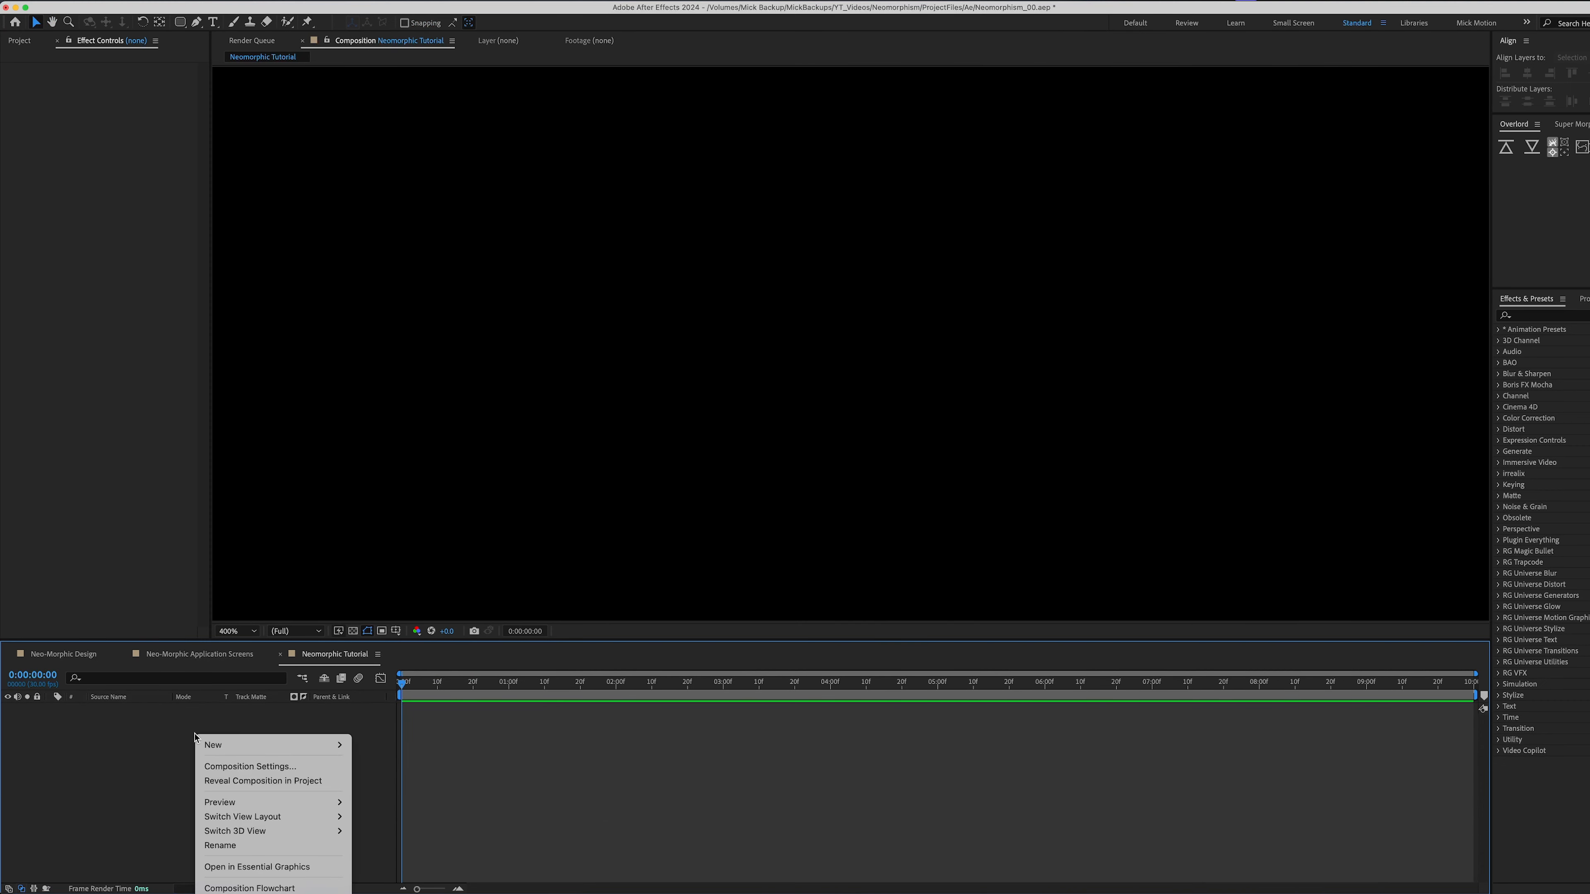
pyautogui.moveTo(250, 745)
pyautogui.click(382, 781)
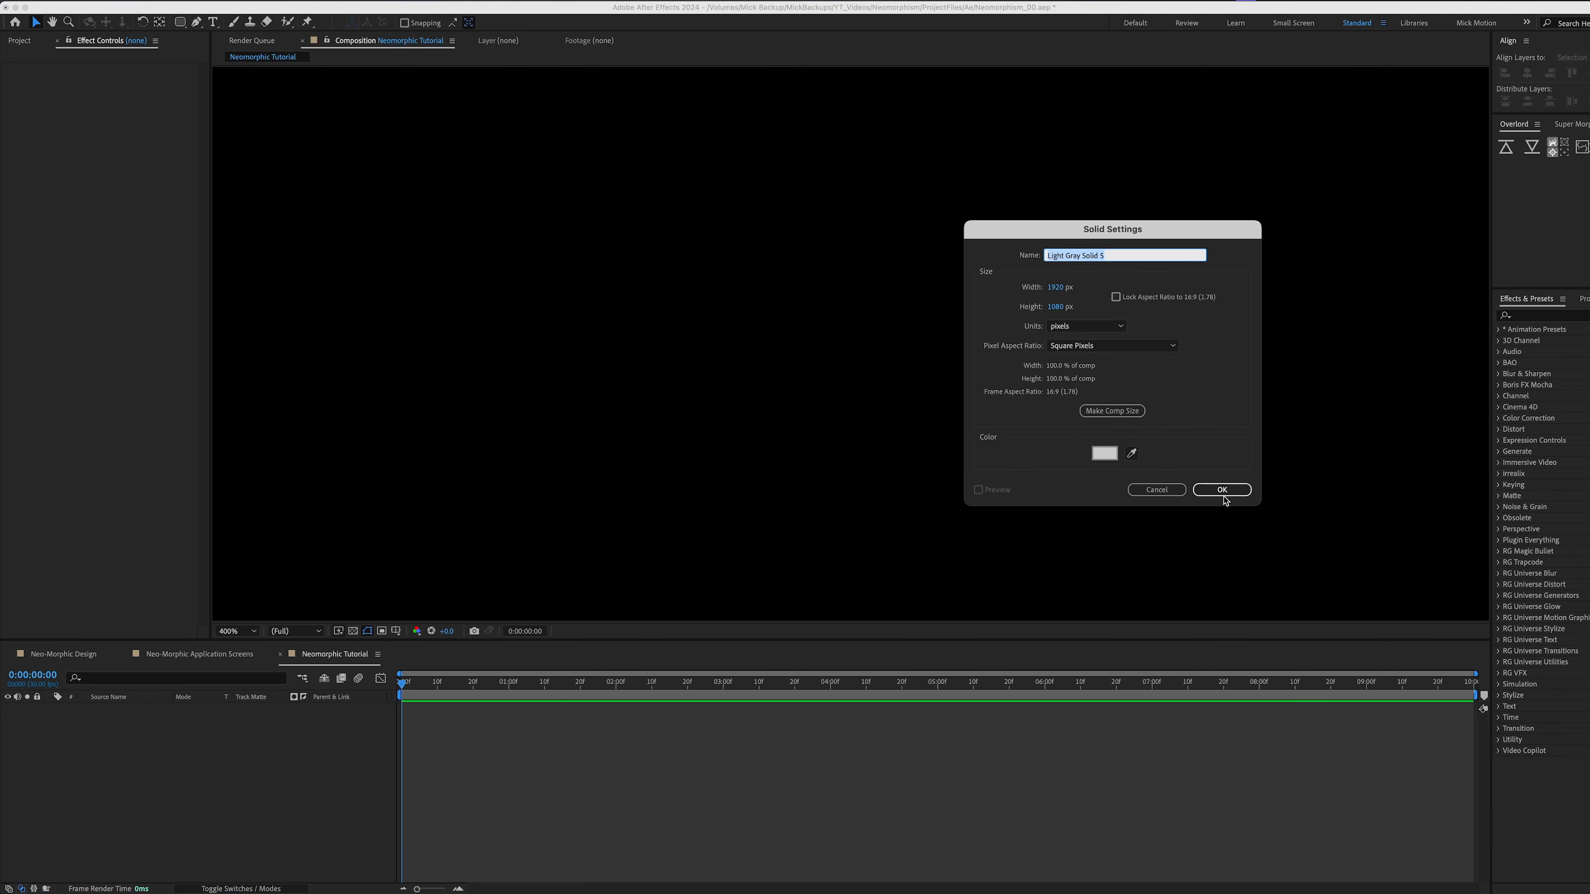
pyautogui.click(1115, 456)
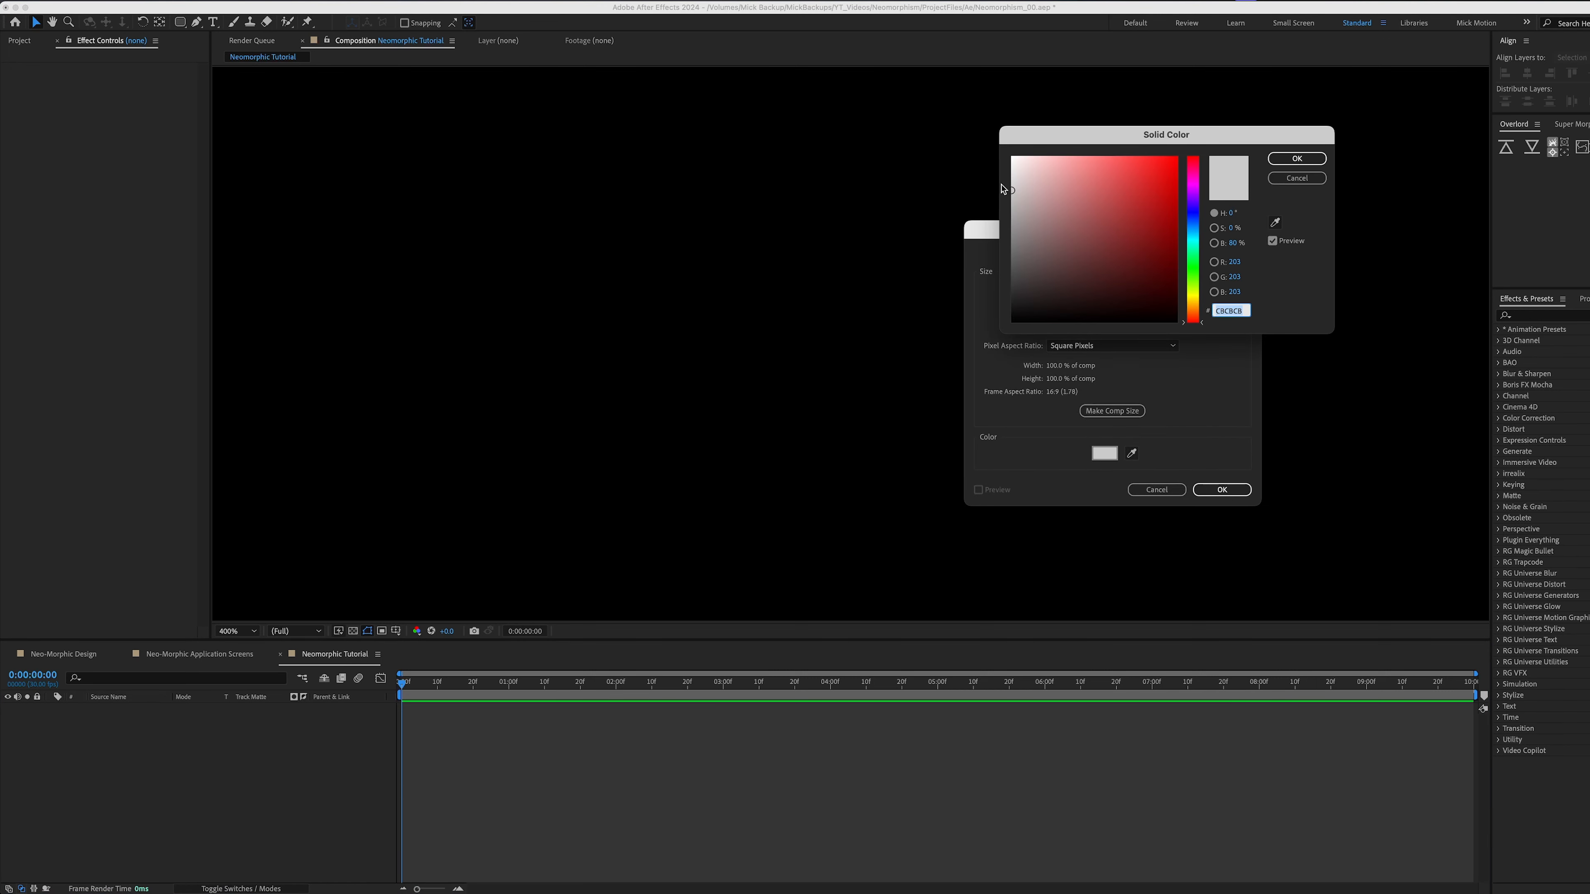
pyautogui.click(1281, 165)
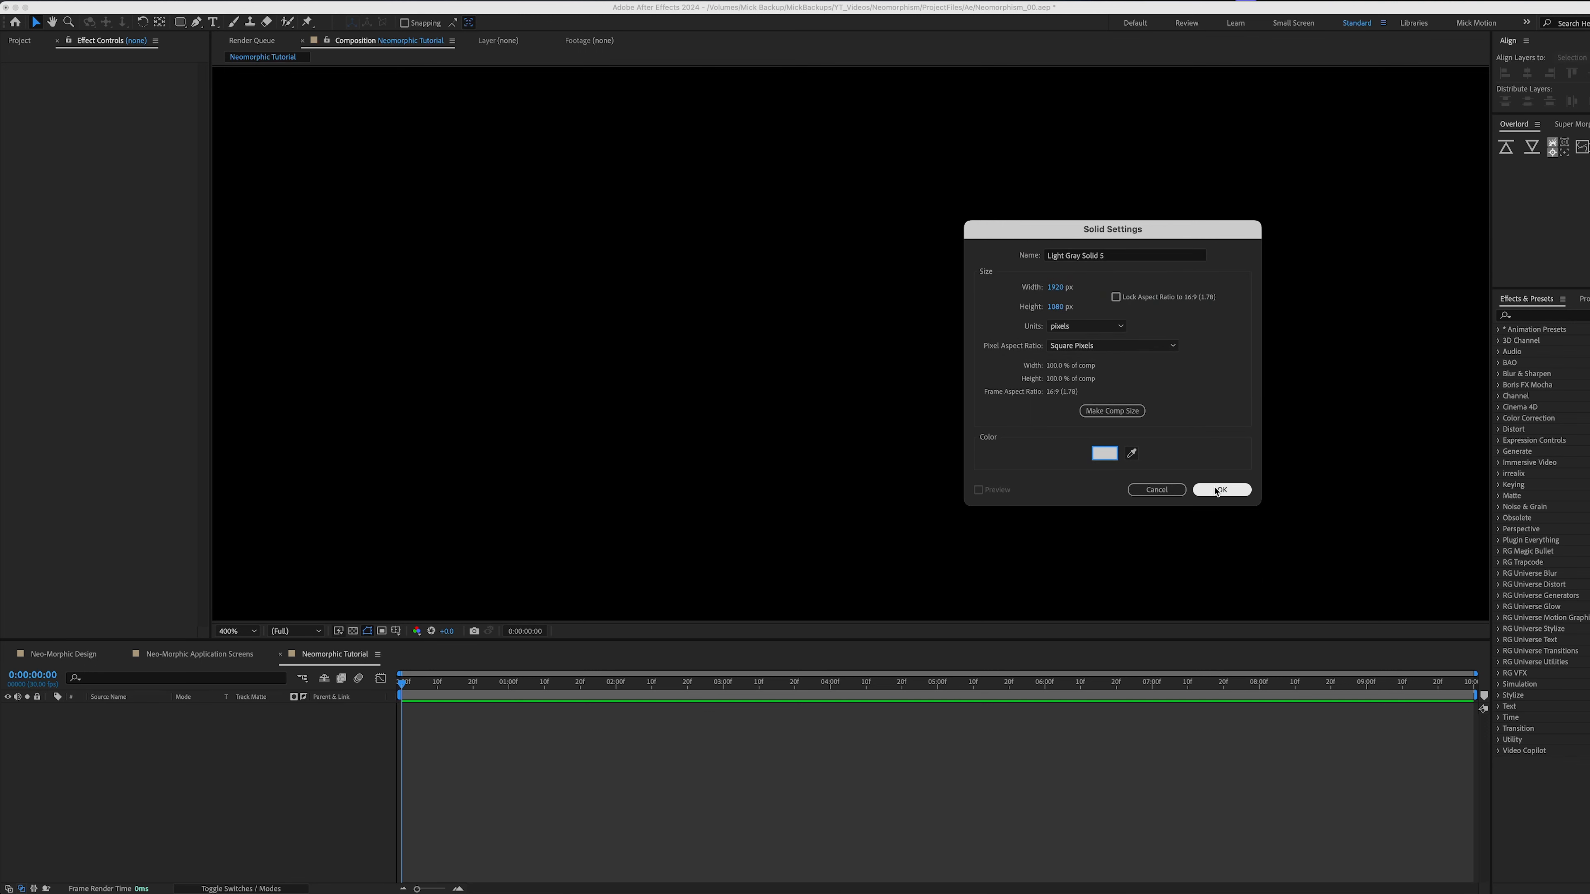
pyautogui.click(1217, 490)
pyautogui.click(98, 779)
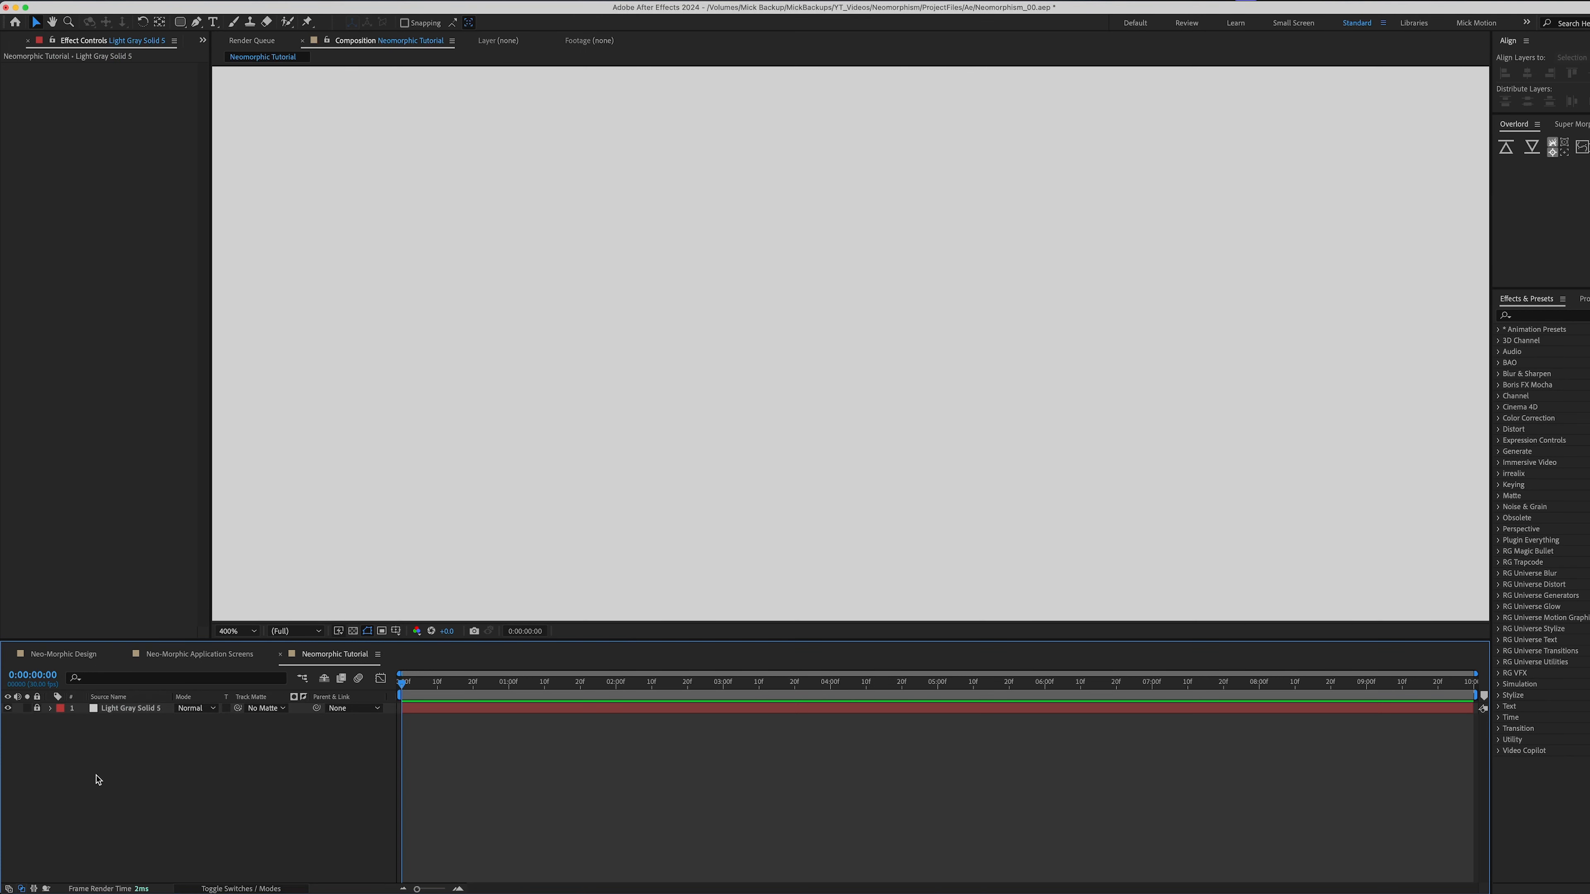
pyautogui.rightClick(98, 780)
pyautogui.moveTo(195, 752)
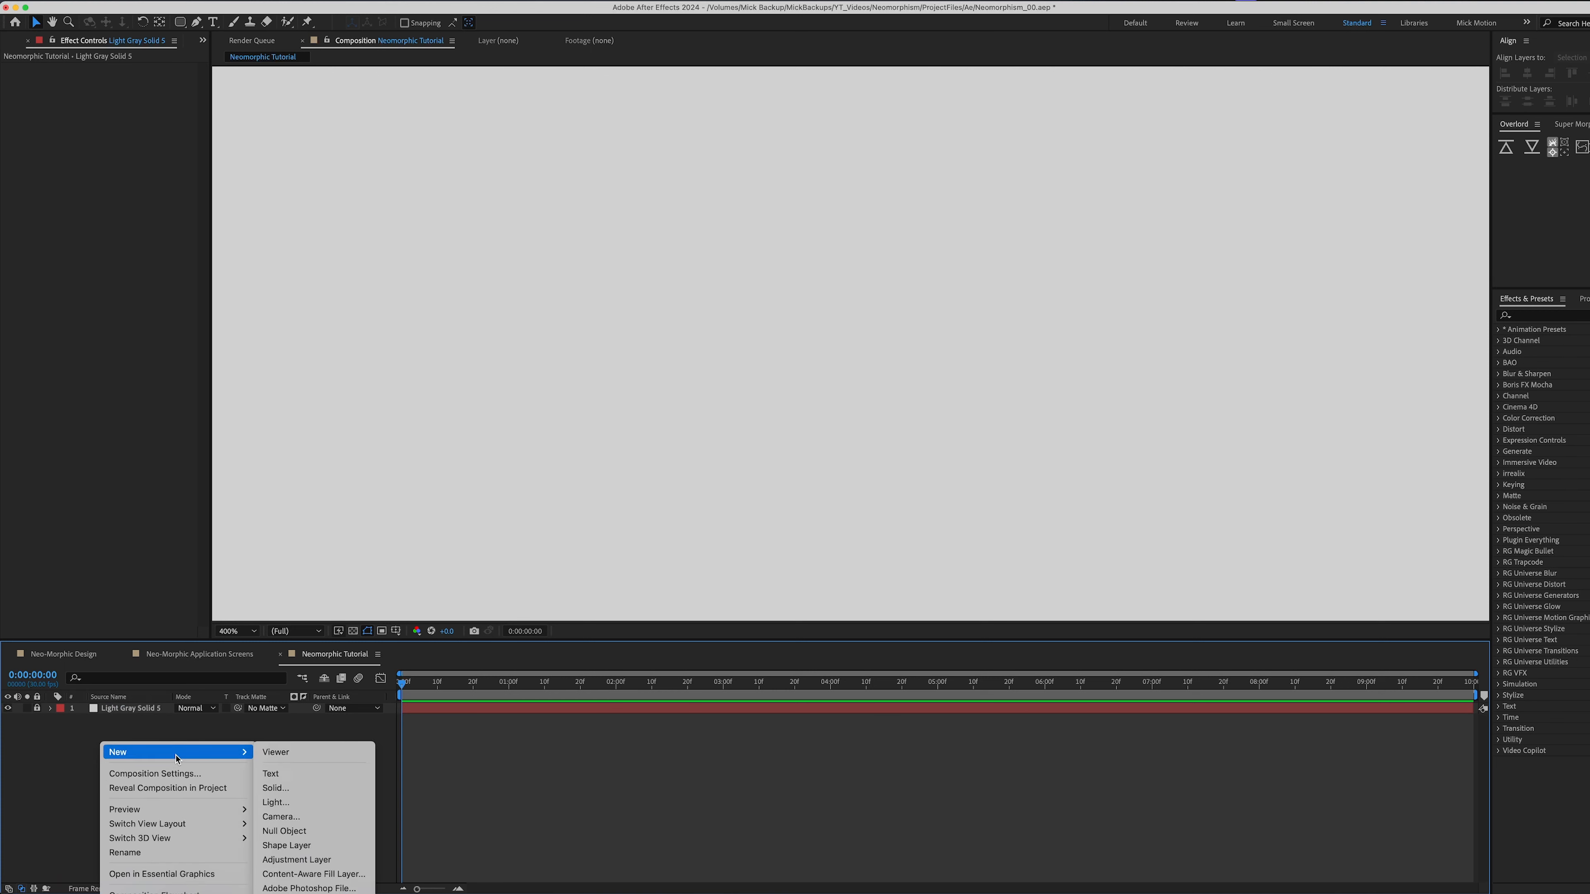
pyautogui.click(253, 732)
# Draw a square with the Rectangle Tool near the center of the composition on a new shape layer.
pyautogui.click(180, 22)
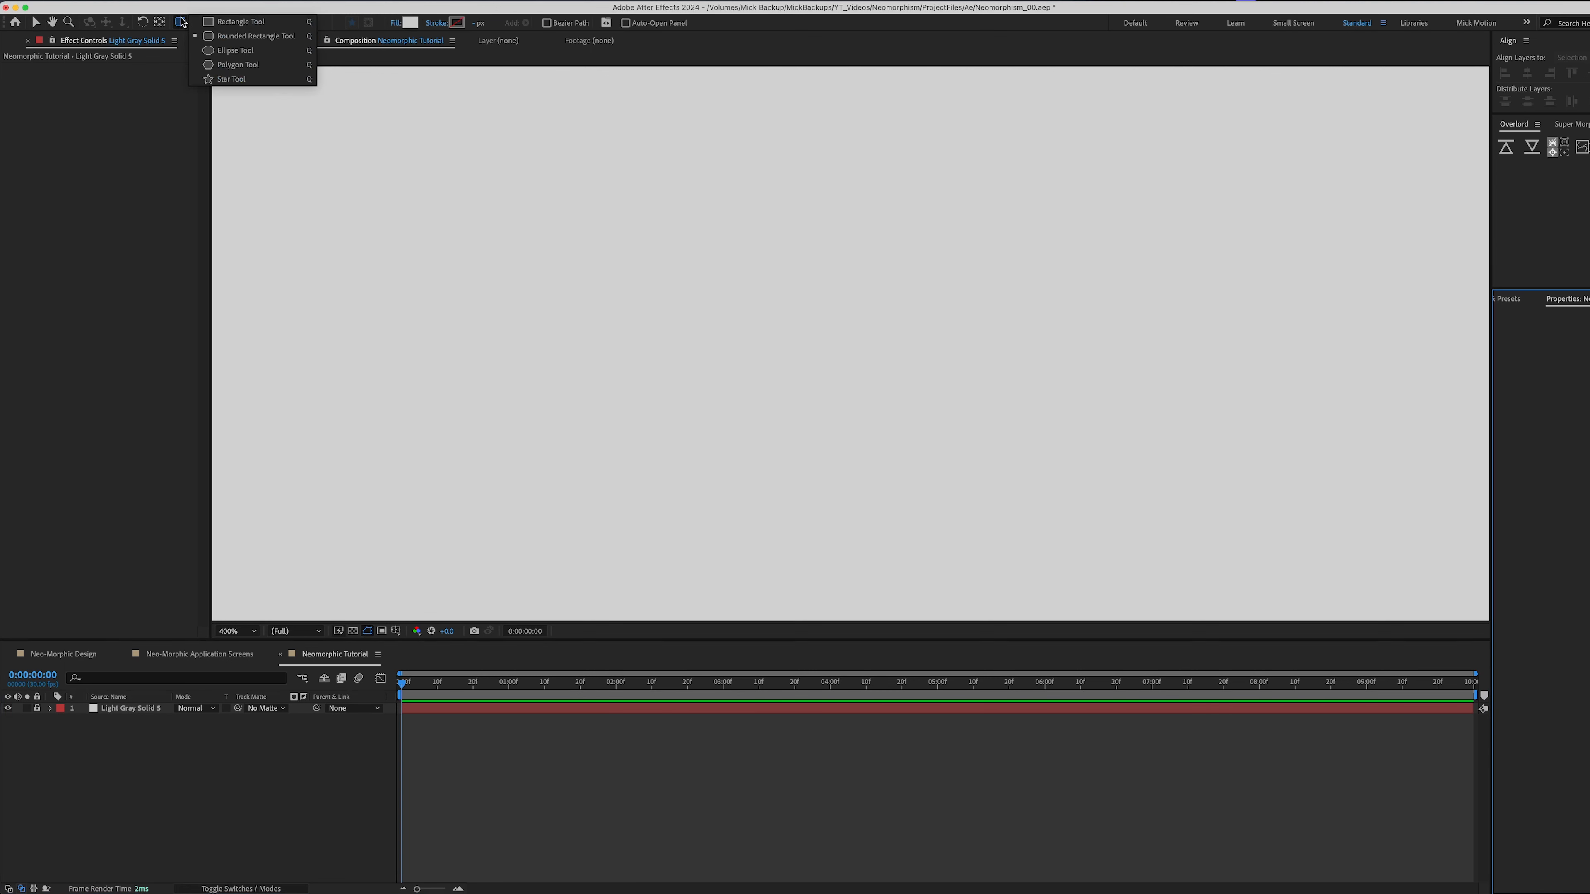
pyautogui.click(233, 28)
pyautogui.moveTo(760, 249); pyautogui.dragTo(968, 457)
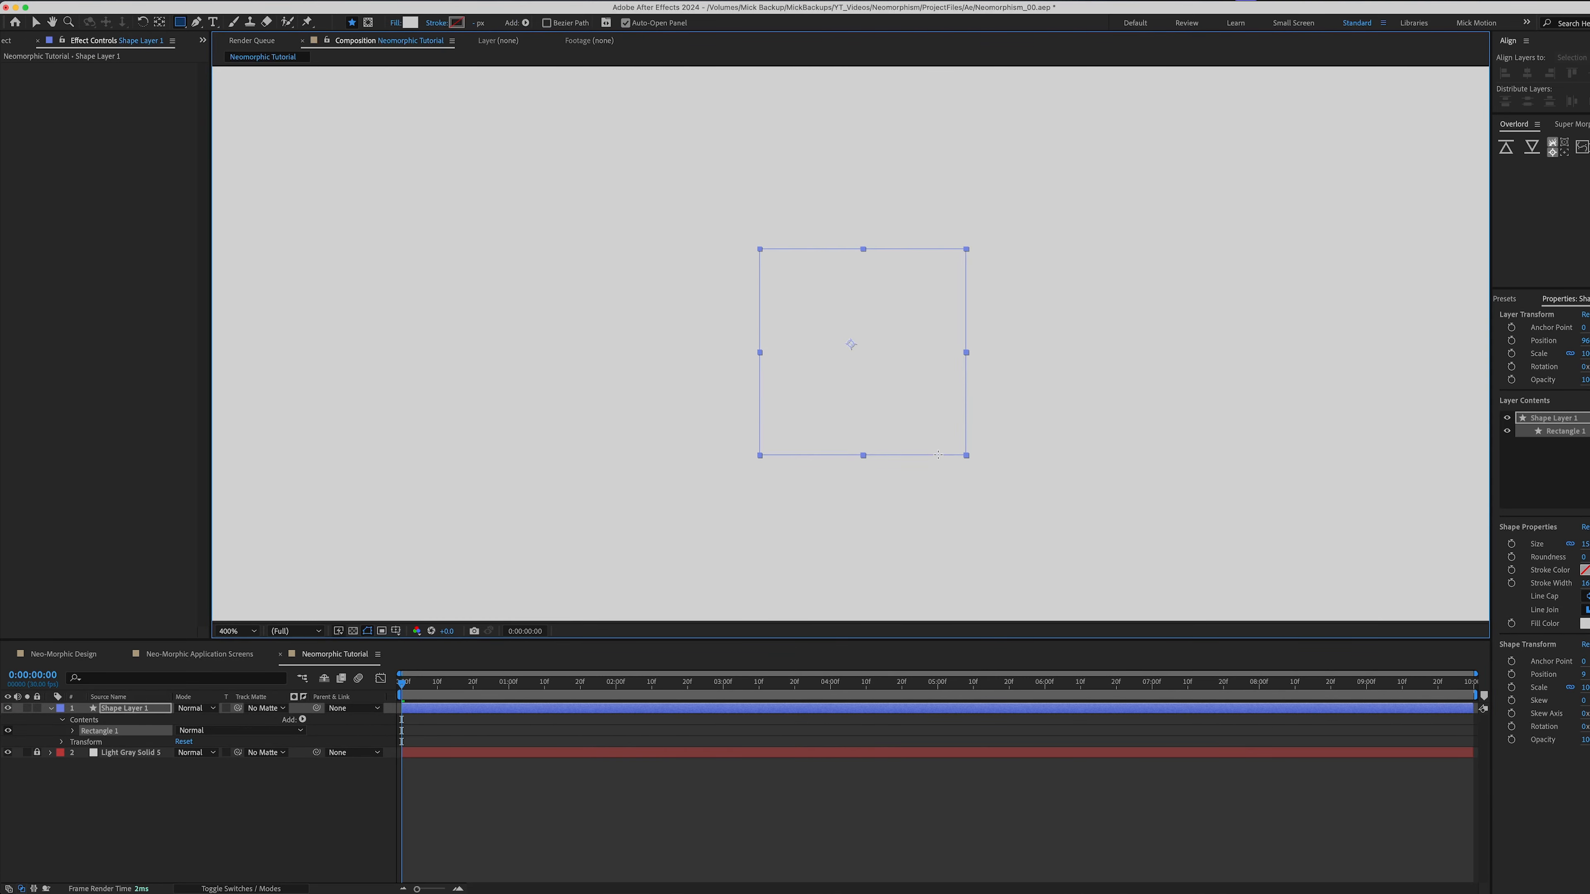
# Solo the shape layer and add Round Corners to its square with a radius of 40.
pyautogui.click(27, 707)
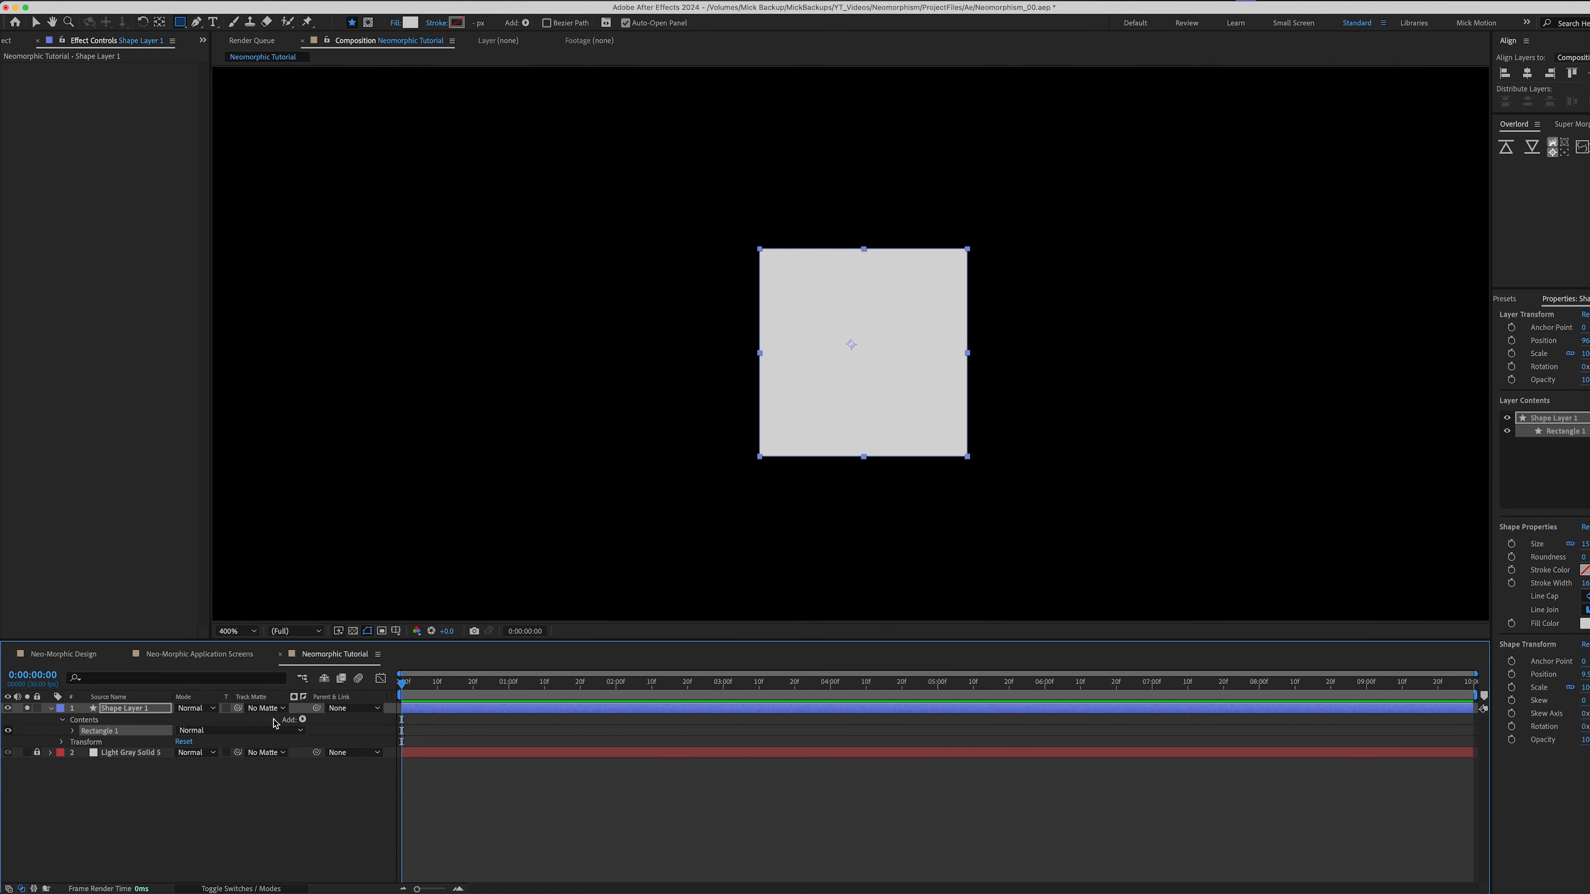
pyautogui.click(302, 720)
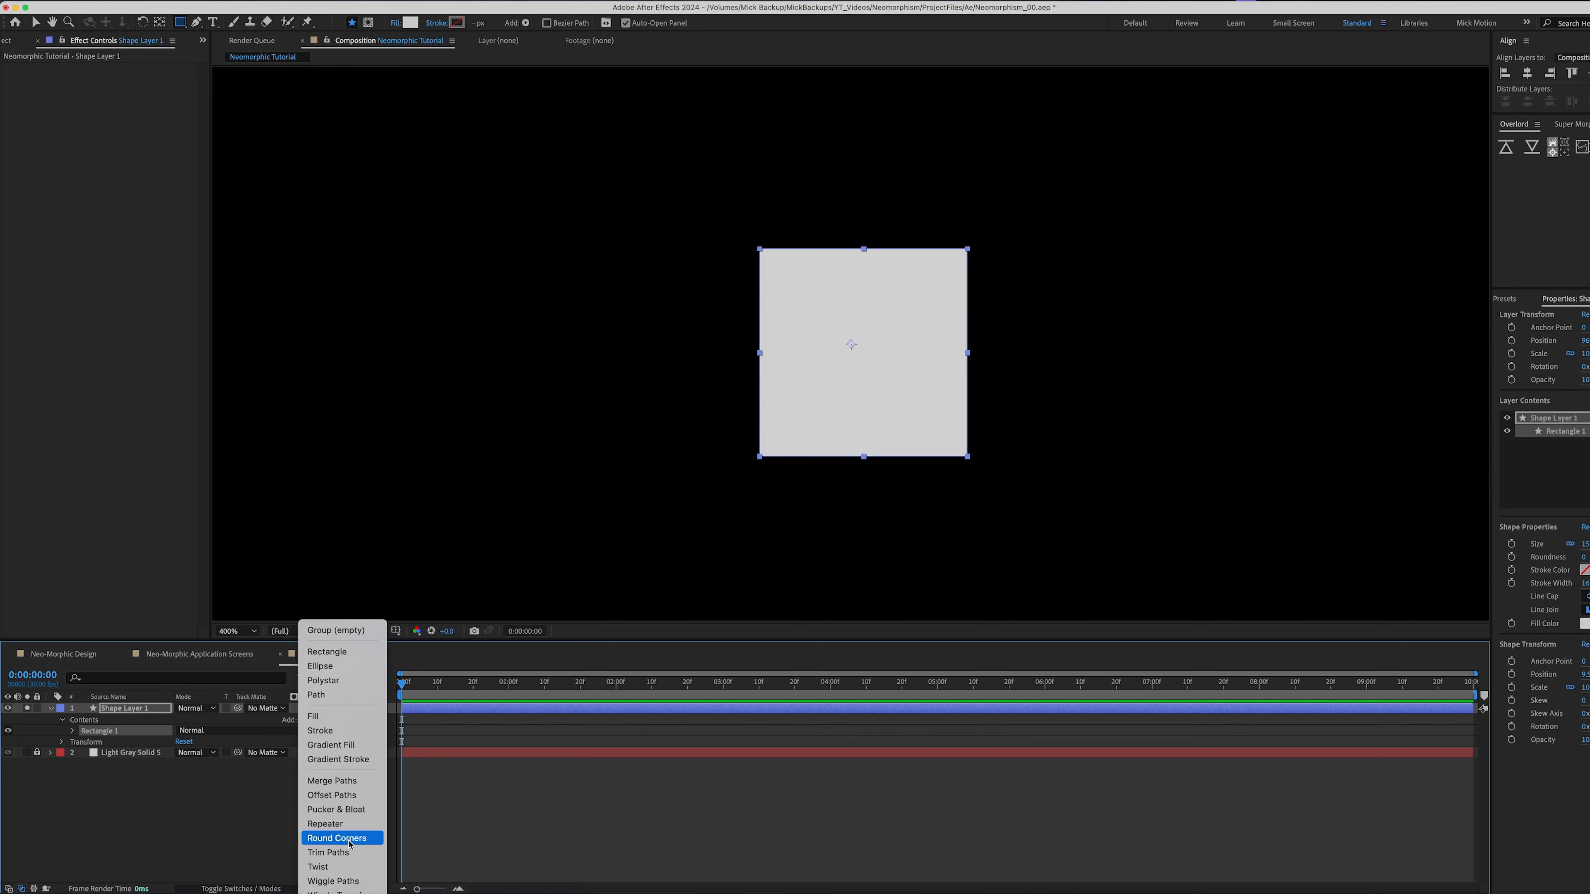
pyautogui.click(337, 838)
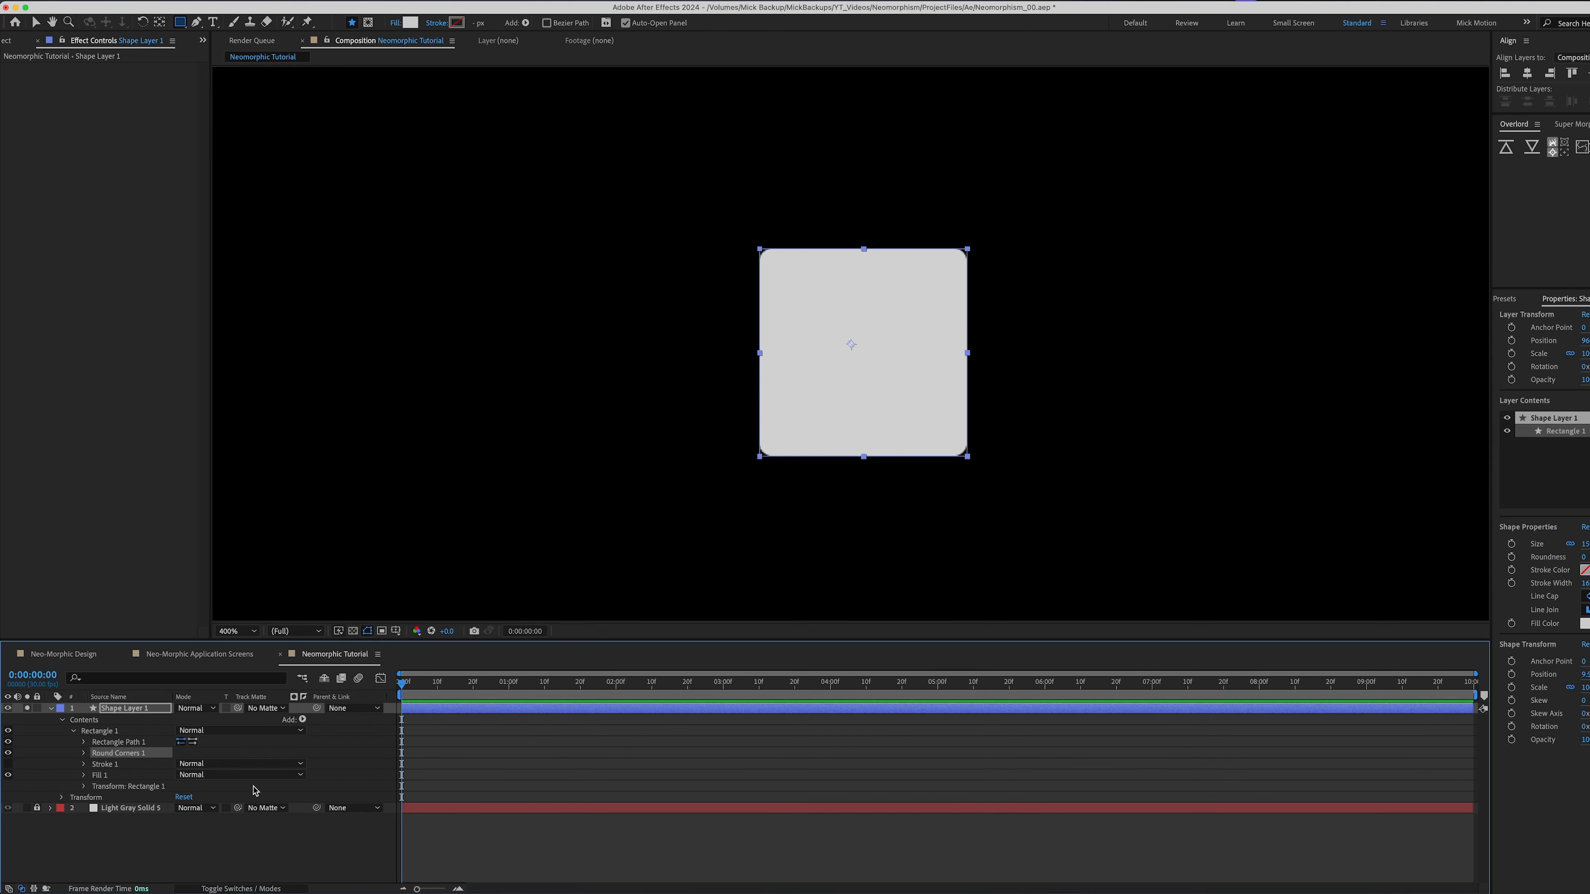
pyautogui.click(84, 753)
pyautogui.moveTo(182, 764)
pyautogui.mouseDown()
pyautogui.moveTo(228, 765)
pyautogui.moveTo(206, 765)
pyautogui.mouseUp()
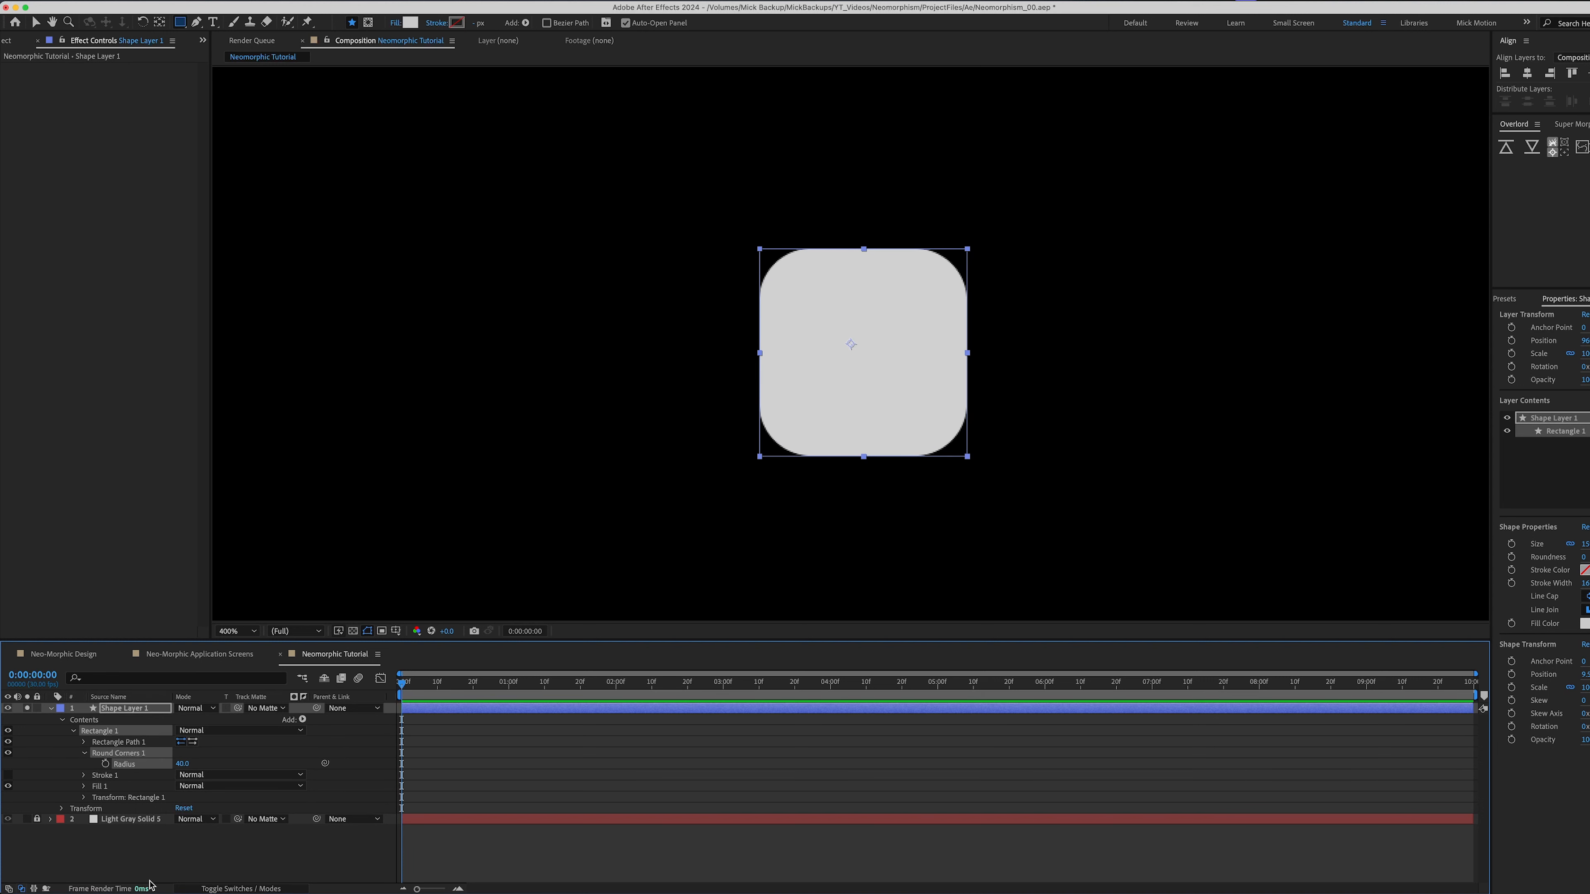
pyautogui.click(129, 858)
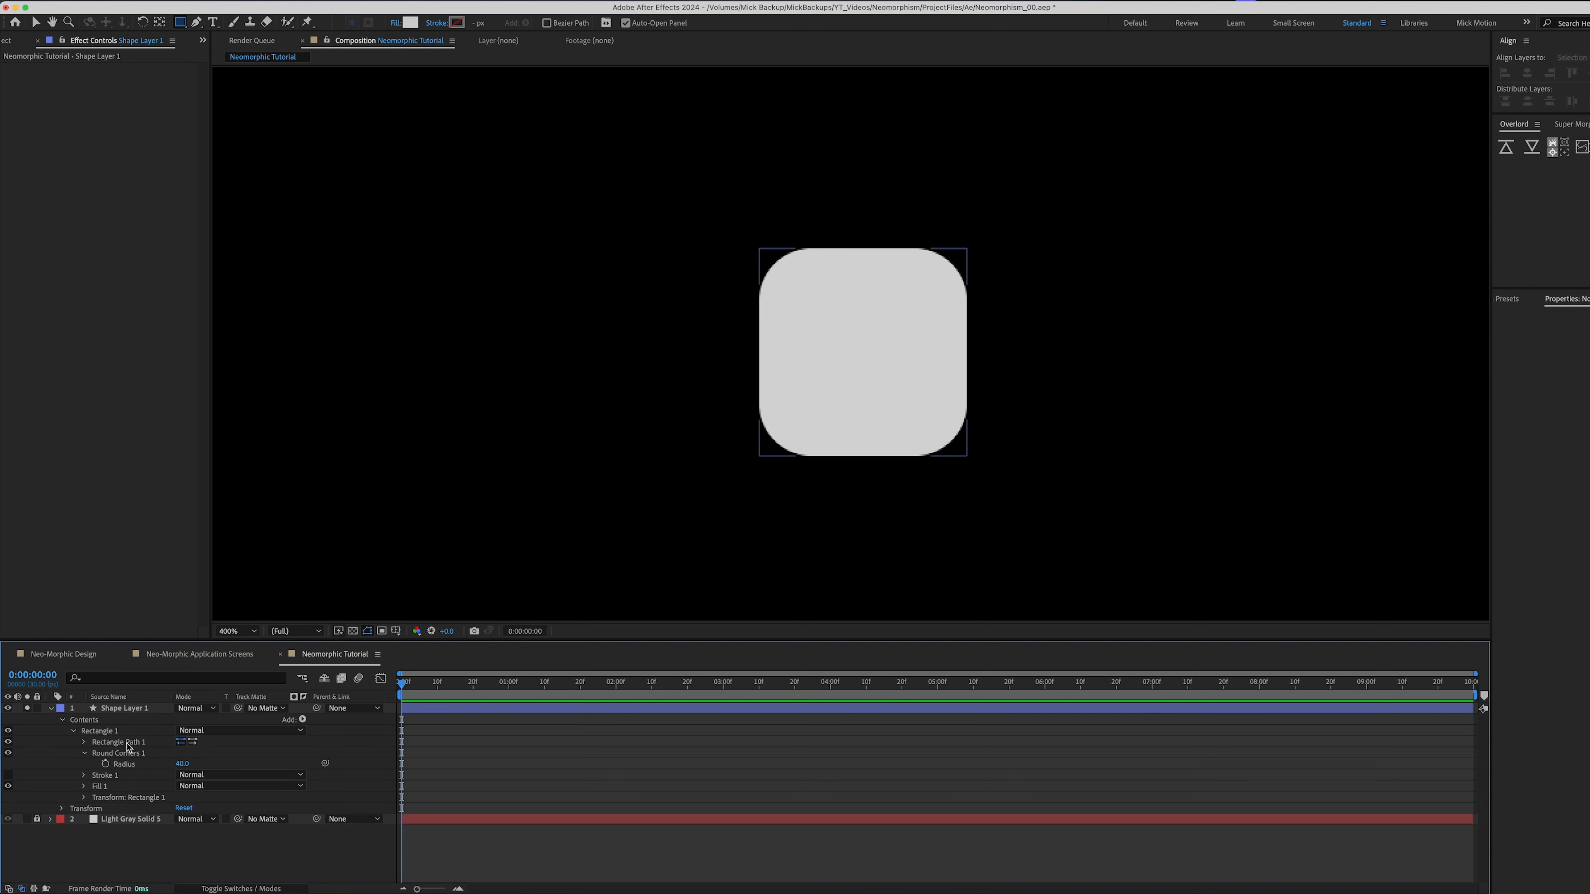
# Turn off solo for the rounded square's layer and rename the layer as Button.
pyautogui.click(132, 711)
pyautogui.click(51, 709)
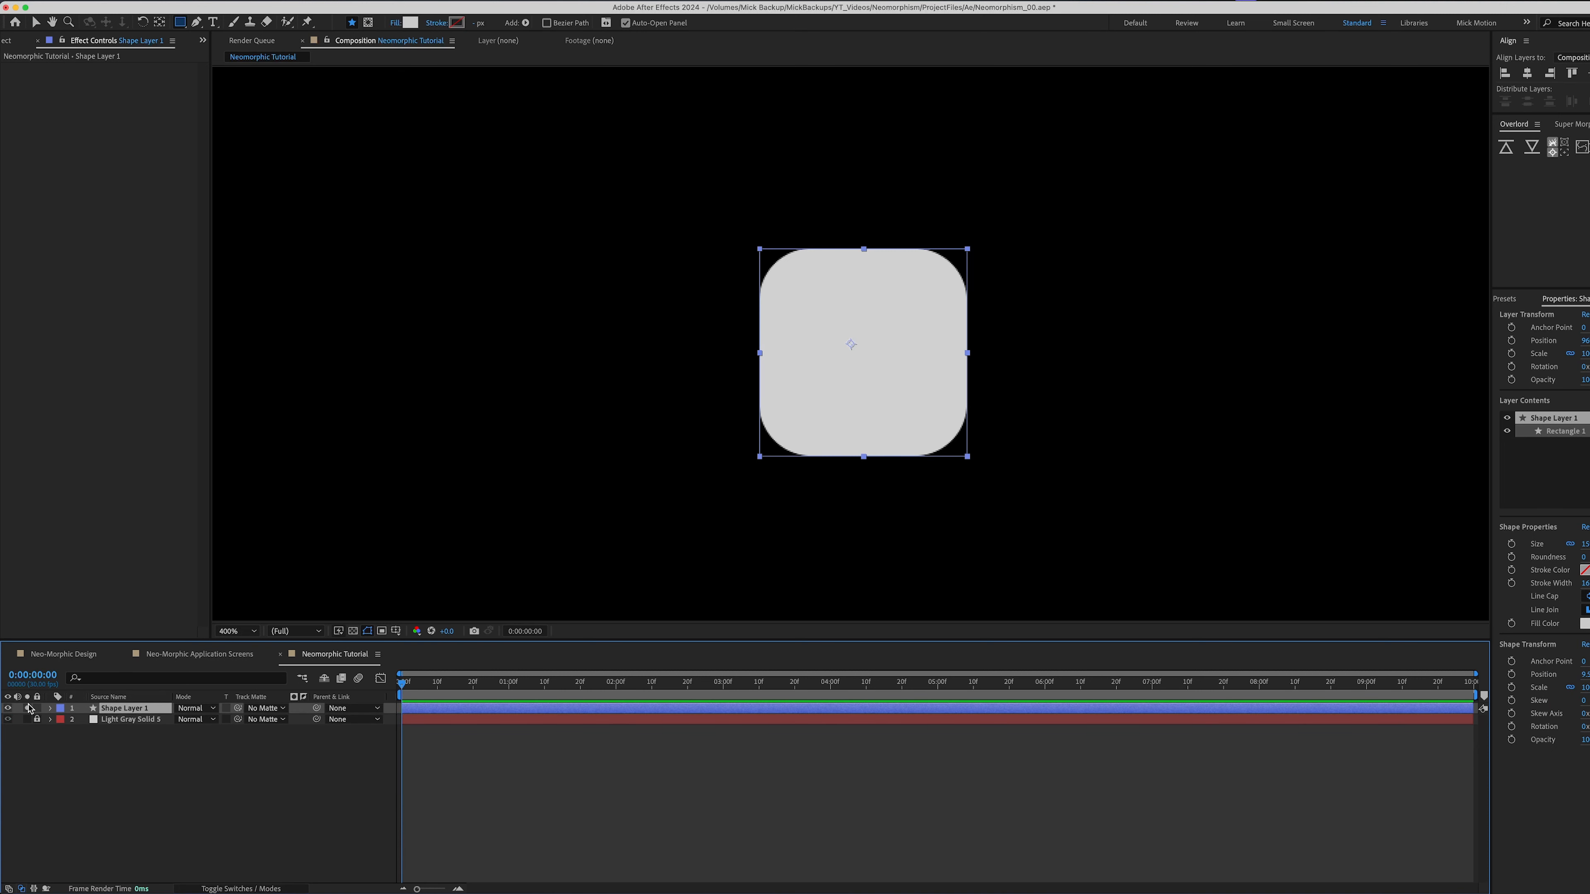
pyautogui.click(28, 708)
pyautogui.press('Return')
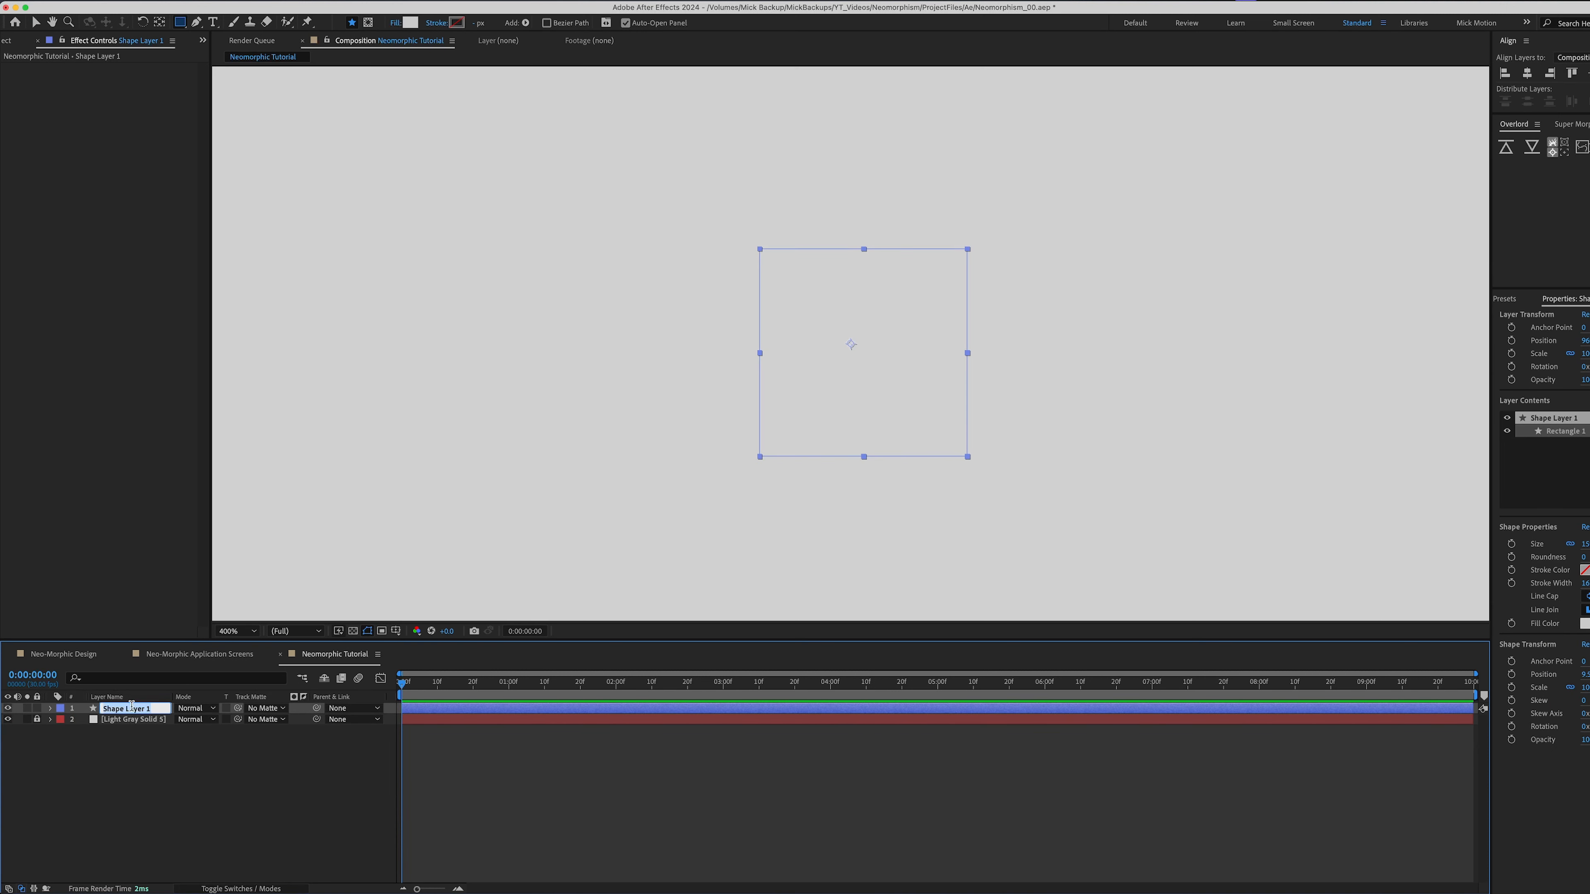
pyautogui.write('Button')
pyautogui.press('Return')
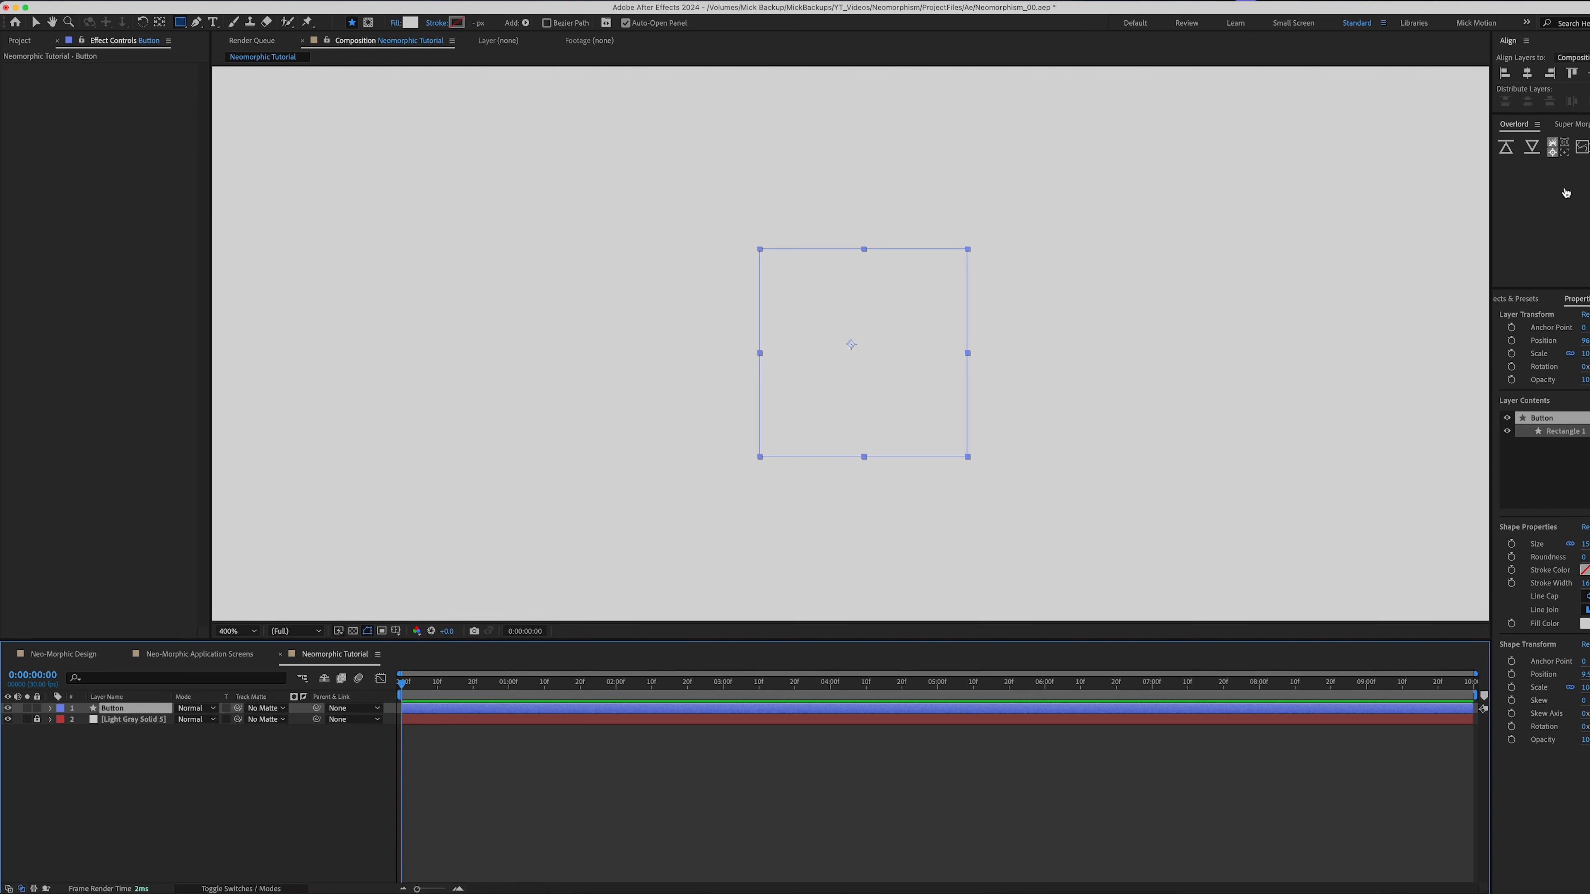
# Find the Drop Shadow effect and apply it to the Button shape.
pyautogui.click(1534, 300)
pyautogui.click(1548, 319)
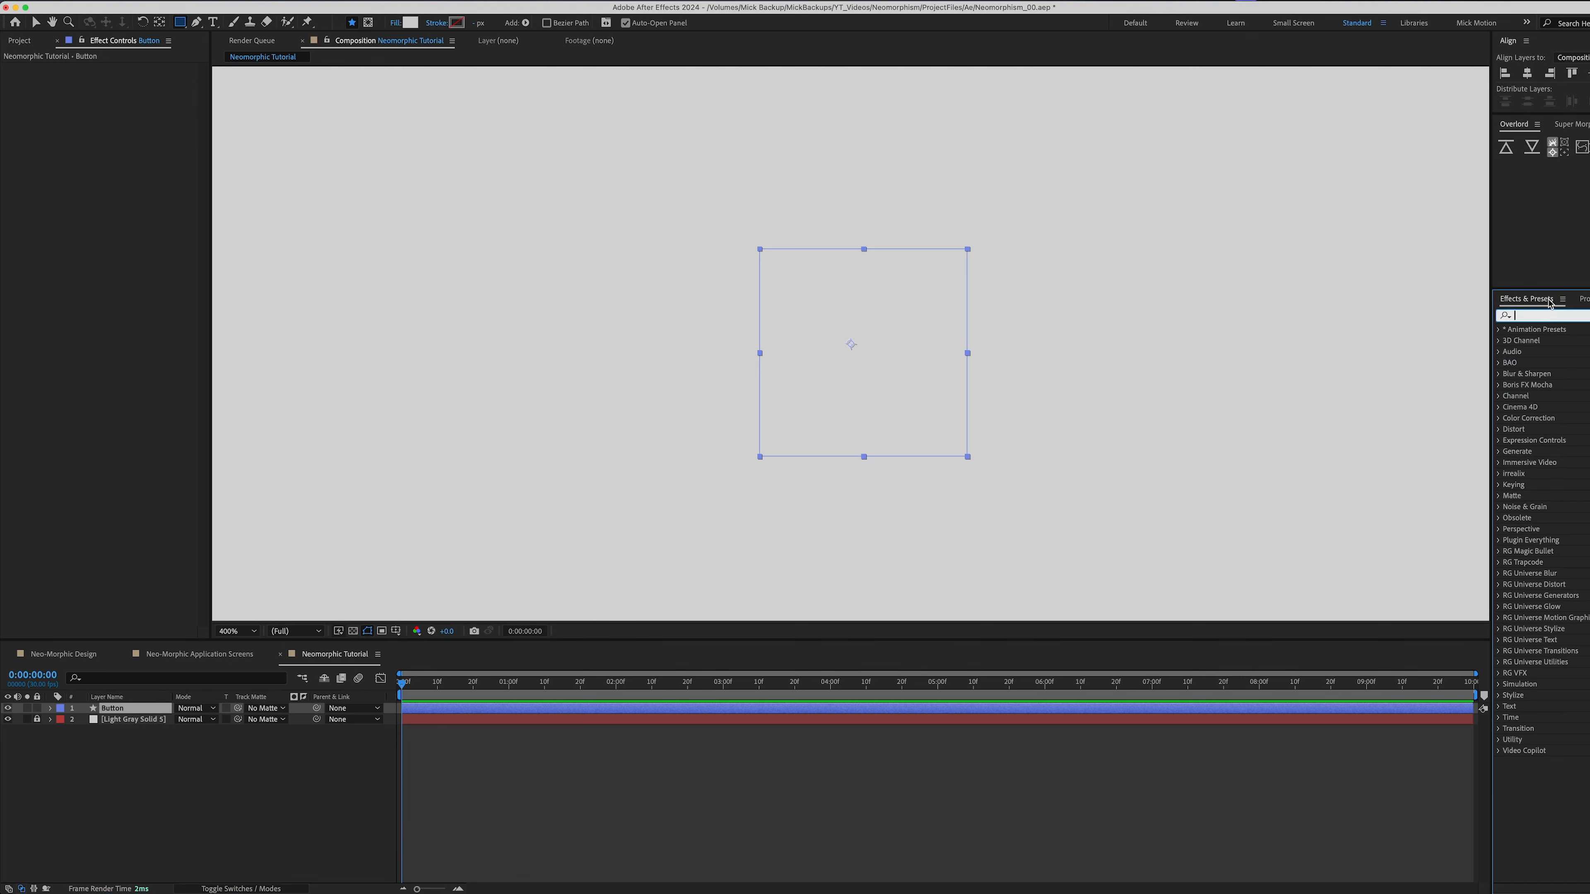
pyautogui.write('drop')
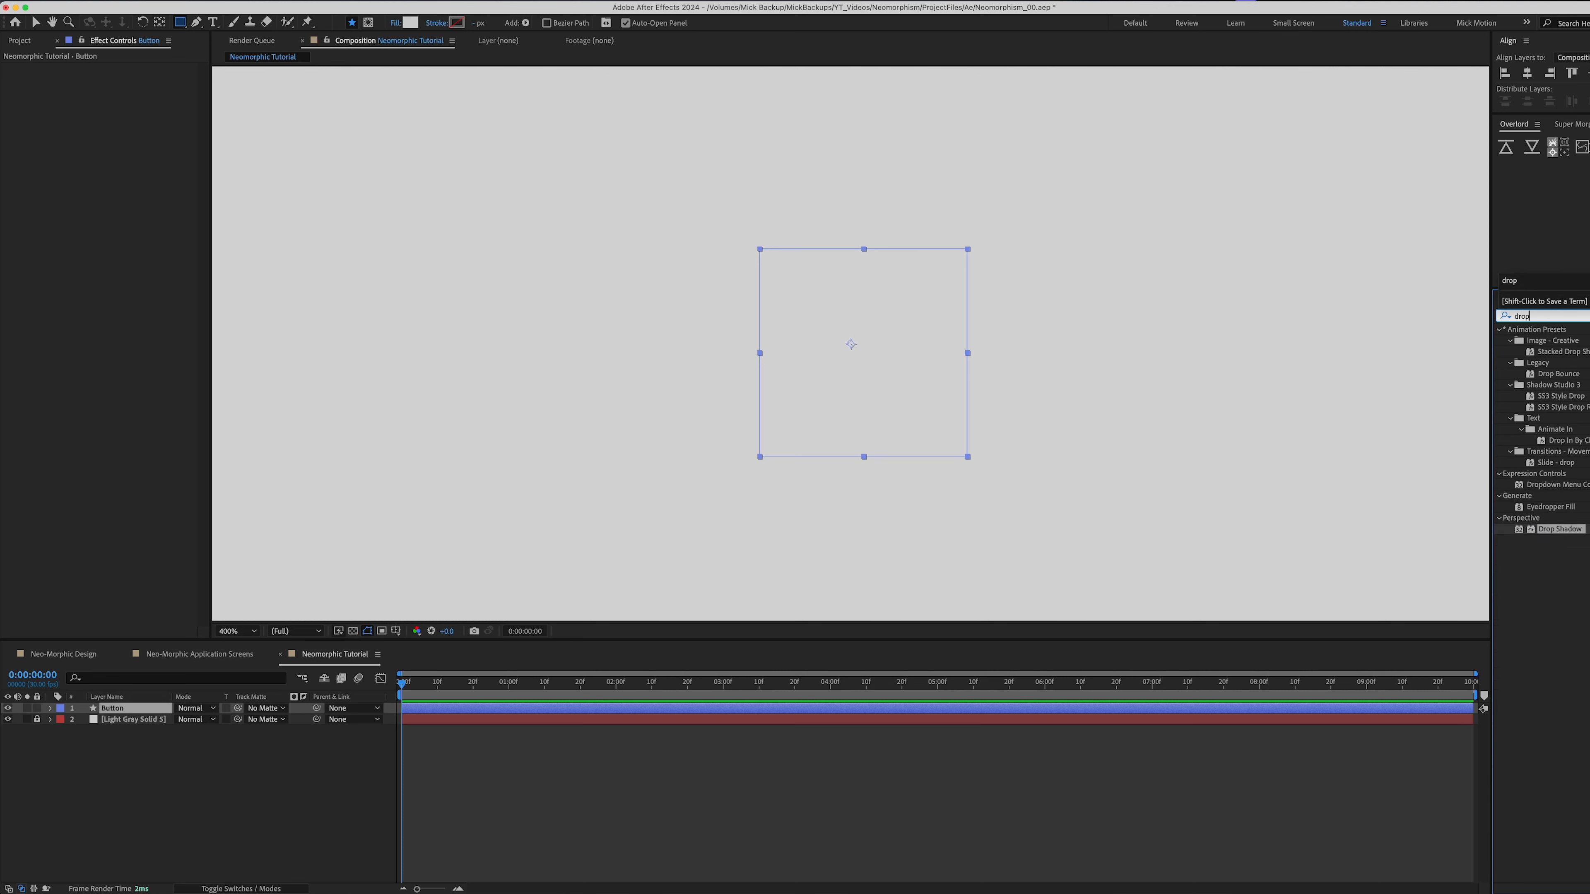
pyautogui.moveTo(1562, 532); pyautogui.dragTo(870, 374)
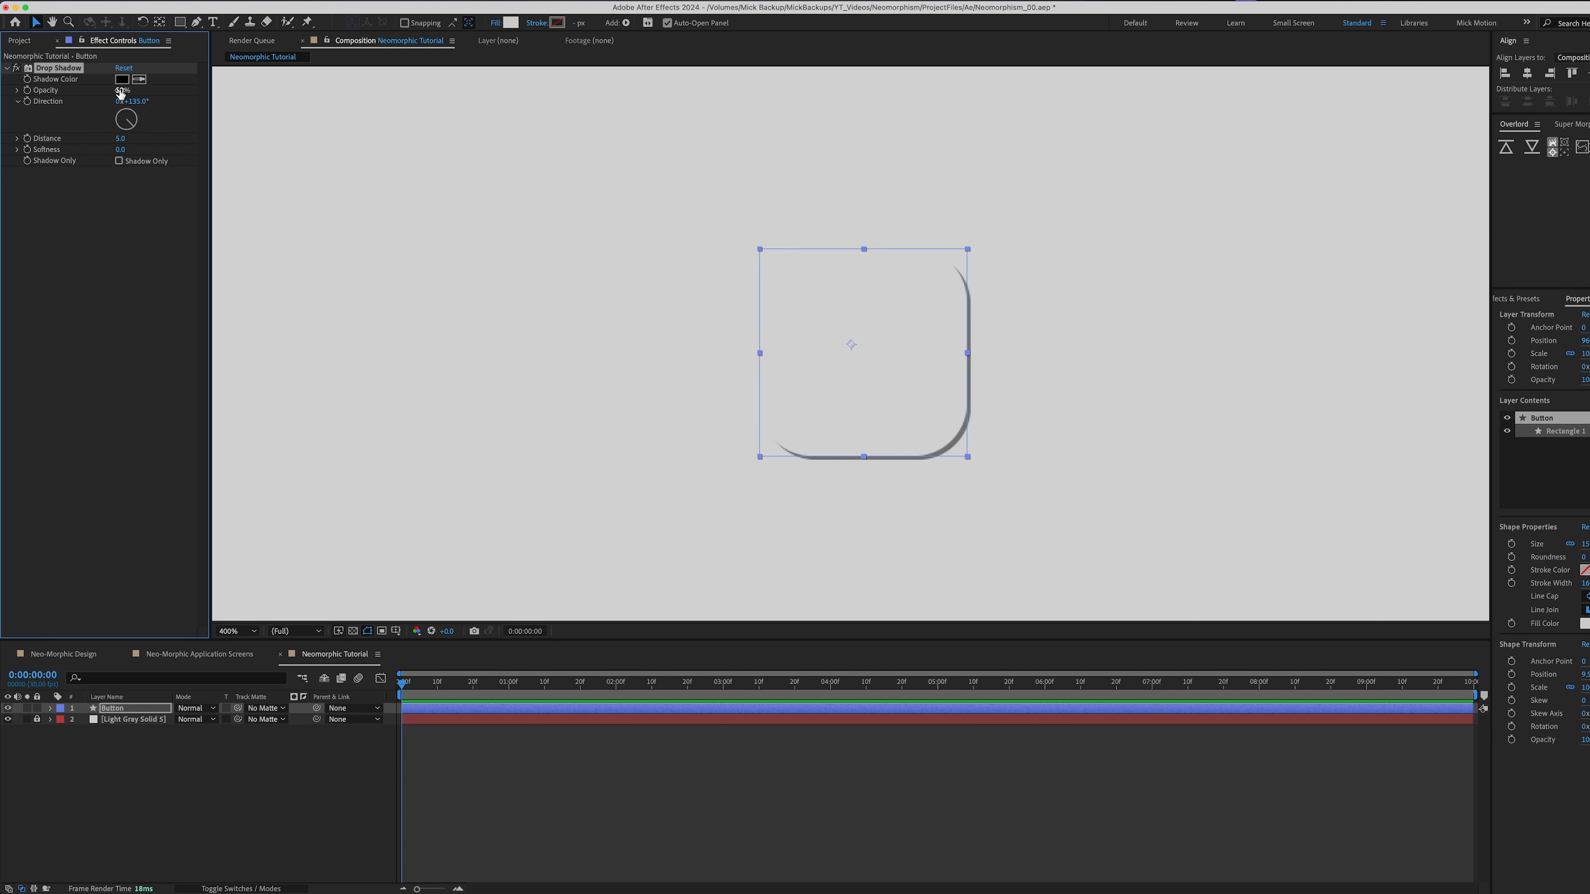
# Set the drop shadow's softness to 5 and its distance to 3.
pyautogui.click(120, 149)
pyautogui.click(97, 247)
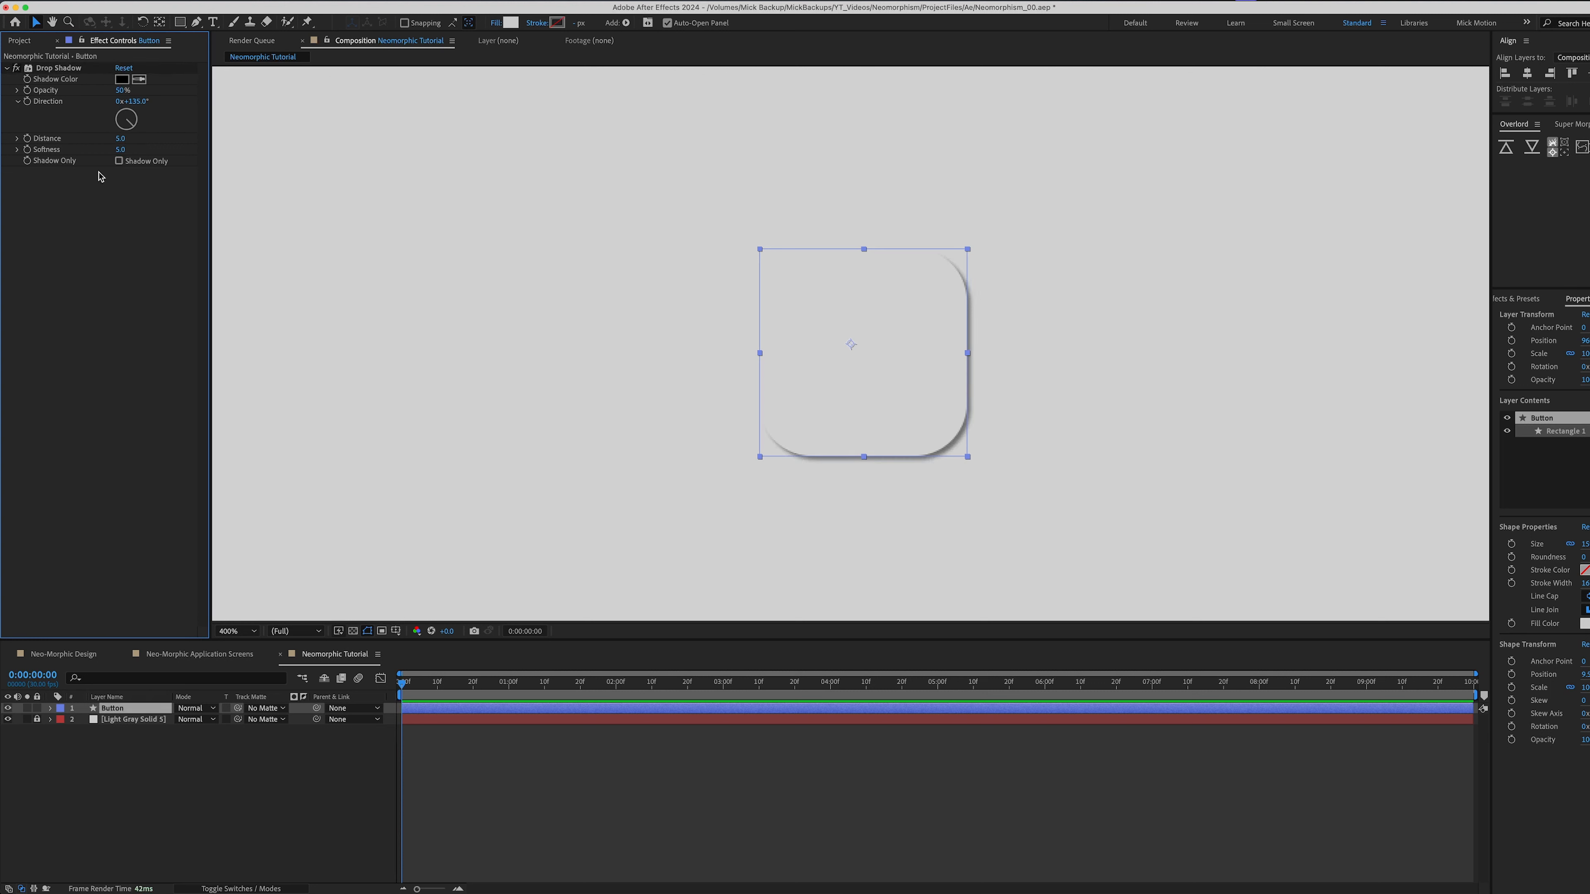
pyautogui.click(115, 138)
pyautogui.press('Return')
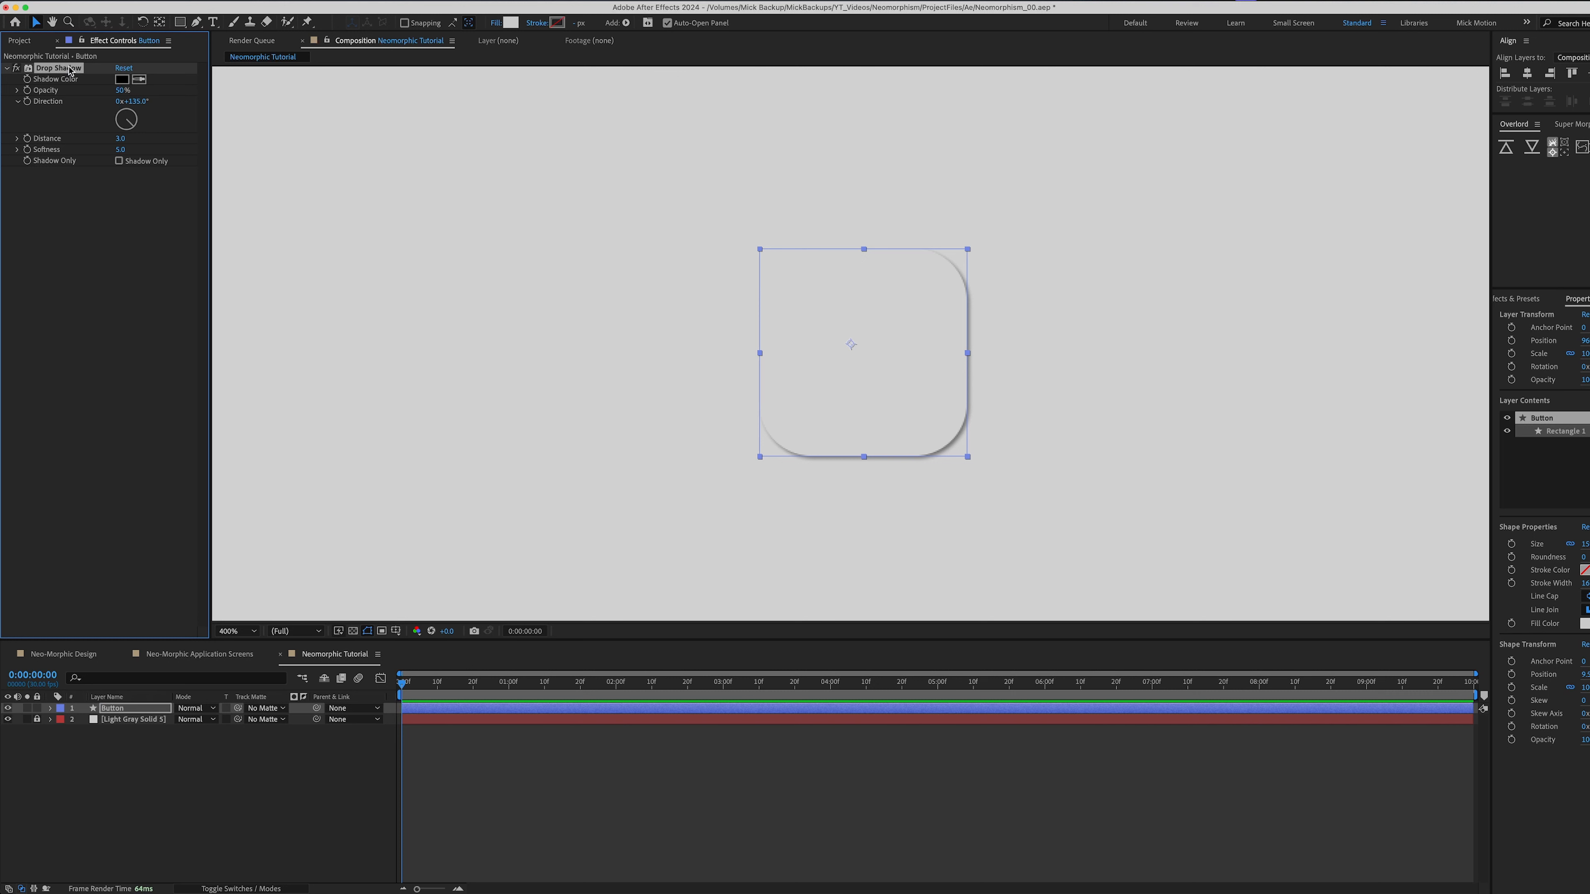
# Rename the Drop Shadow effect on the Button layer as Contact.
pyautogui.press('Return')
pyautogui.write('Contach')
pyautogui.press('BackSpace')
pyautogui.write('t')
pyautogui.press('Return')
pyautogui.click(70, 219)
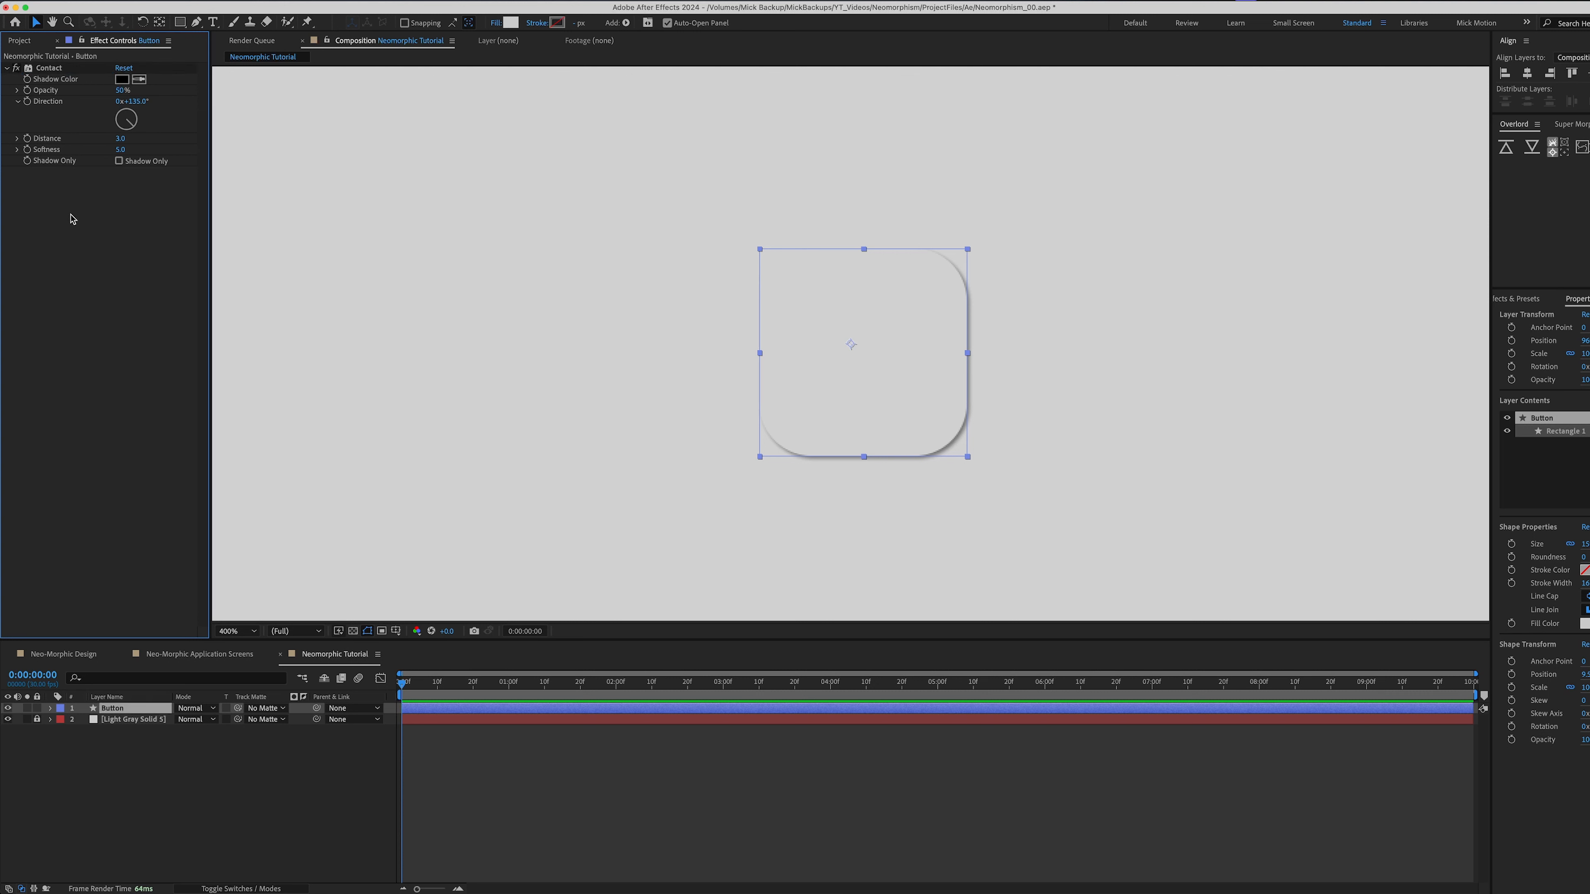
# Set the Contact shadow's softness to 3 and deselect the Button layer to view the edge.
pyautogui.click(120, 149)
pyautogui.write('3')
pyautogui.press('Return')
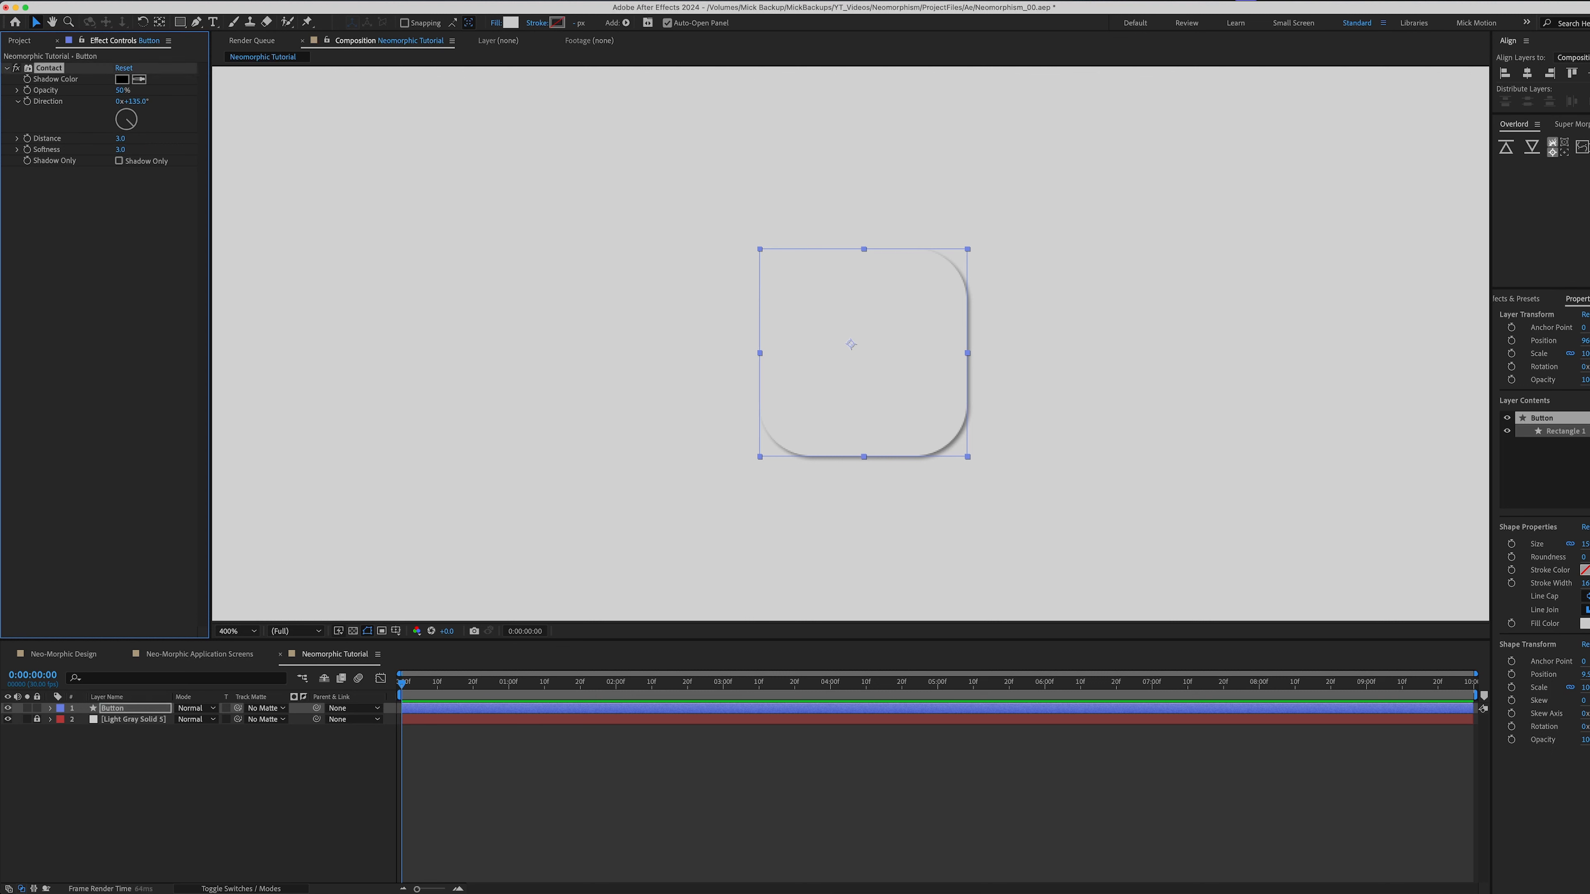
pyautogui.click(125, 271)
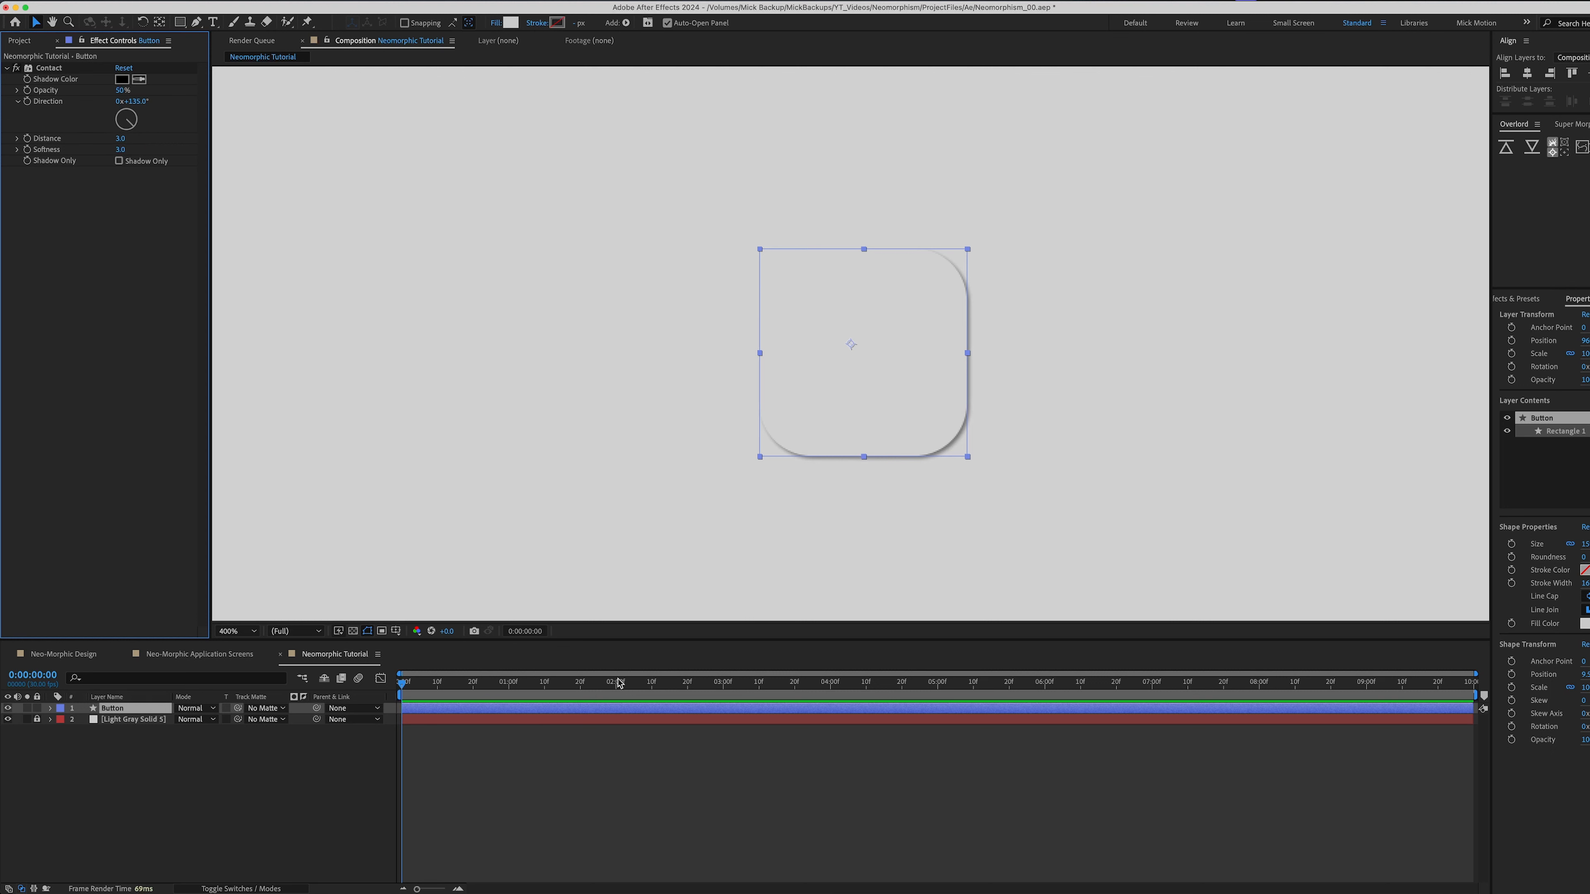
pyautogui.click(626, 763)
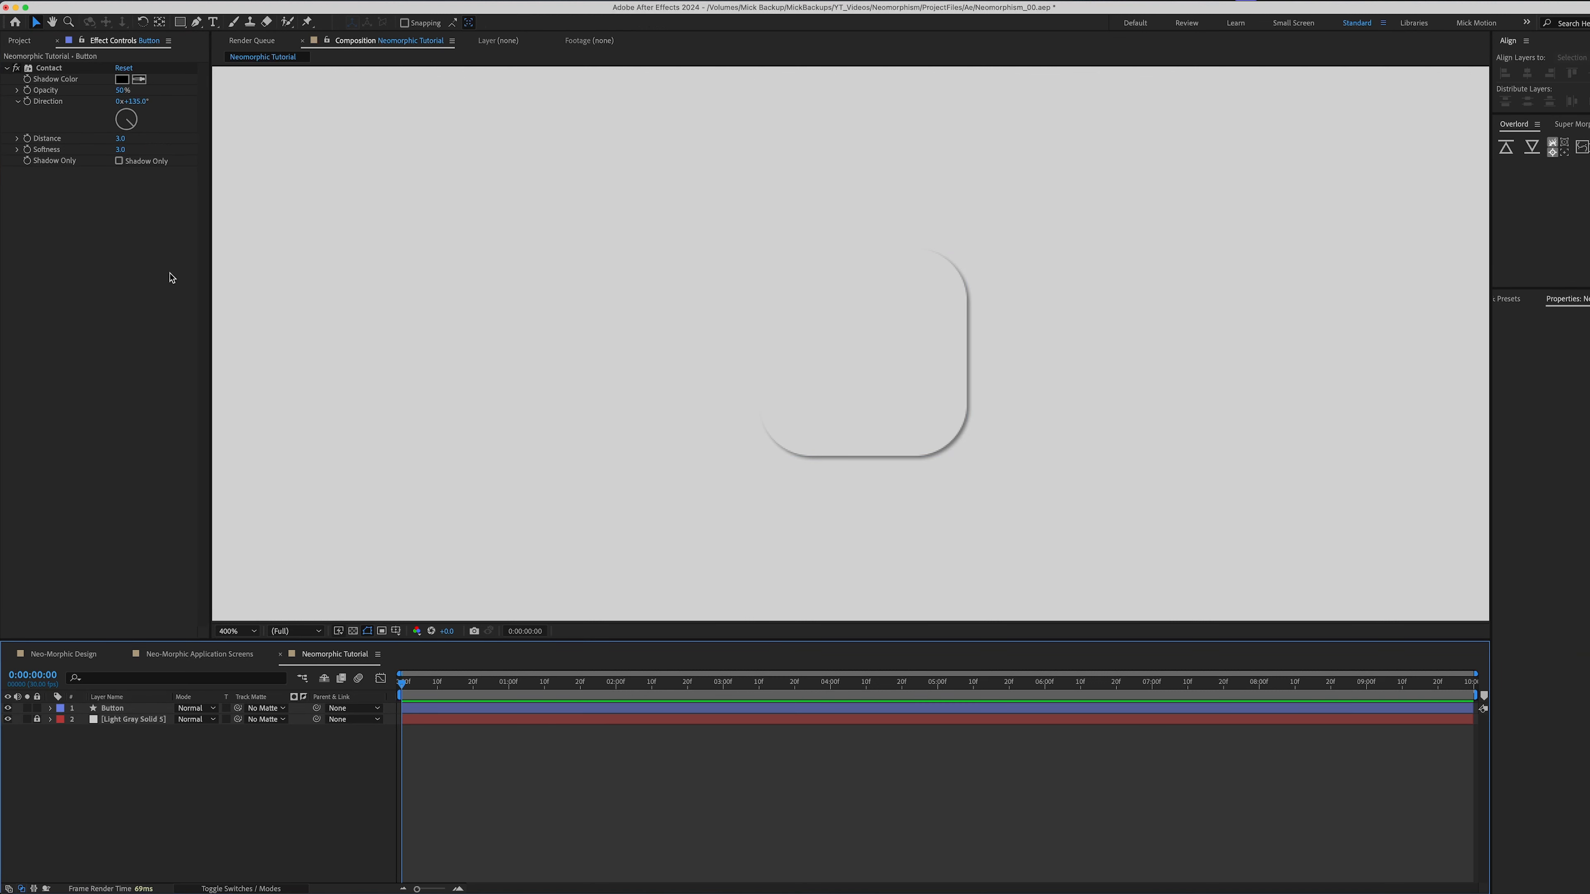
# Duplicate the Contact effect and rename the copy as Shadow.
pyautogui.click(56, 70)
pyautogui.hotkey('ctrl', 'd')
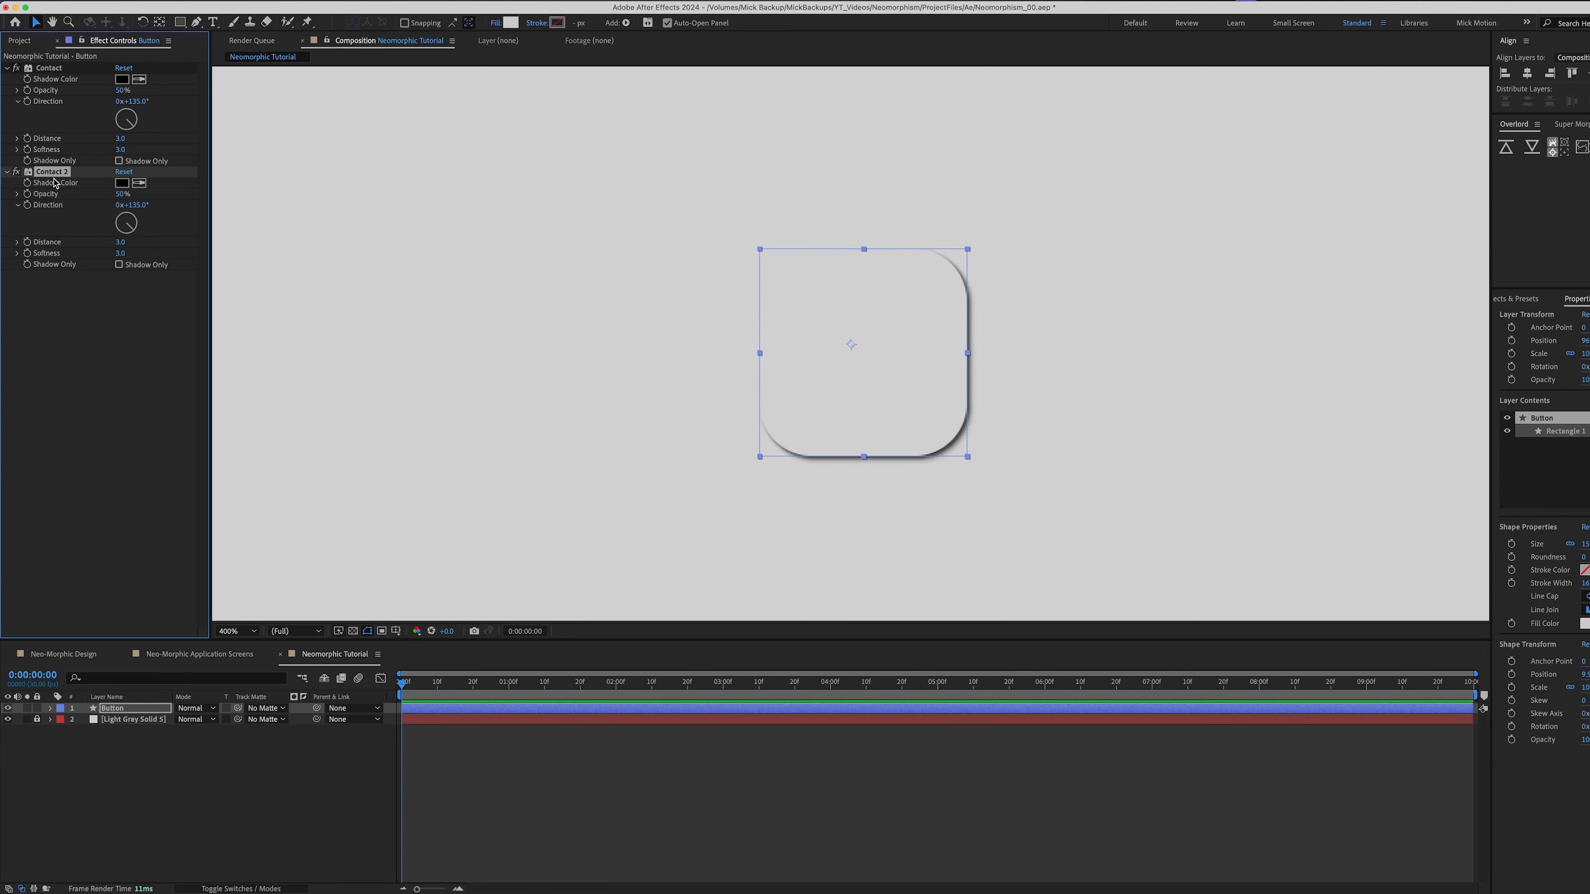
pyautogui.press('Return')
pyautogui.write('Shadow')
pyautogui.press('Return')
# Set both the distance and the softness of the Shadow effect to 7.
pyautogui.click(121, 243)
pyautogui.write('7')
pyautogui.press('Return')
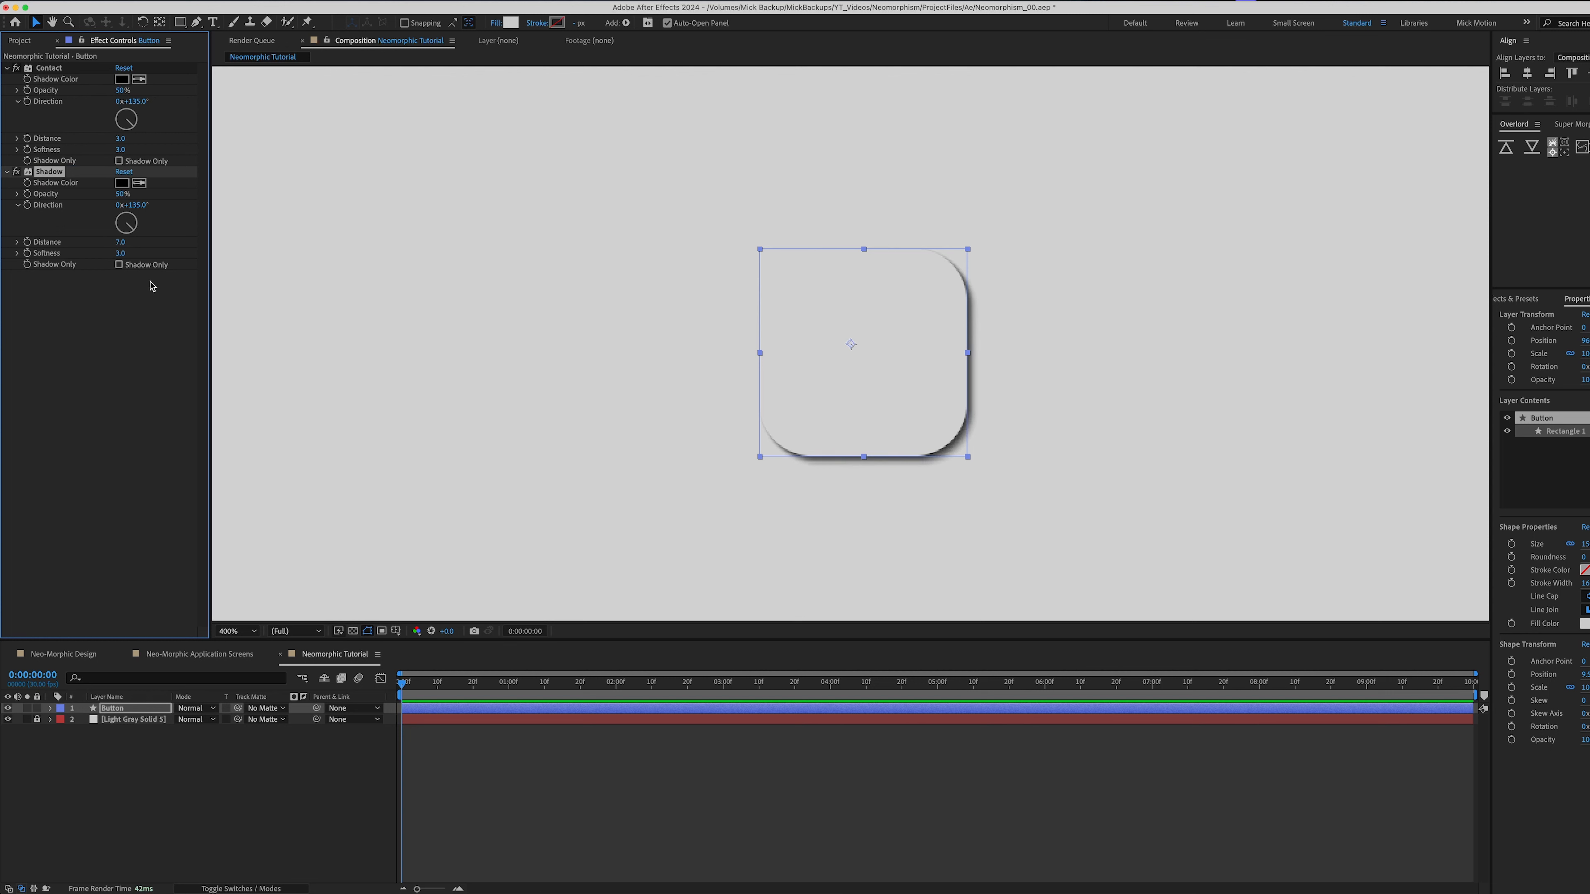
pyautogui.click(120, 253)
pyautogui.write('7')
pyautogui.press('Return')
pyautogui.click(114, 335)
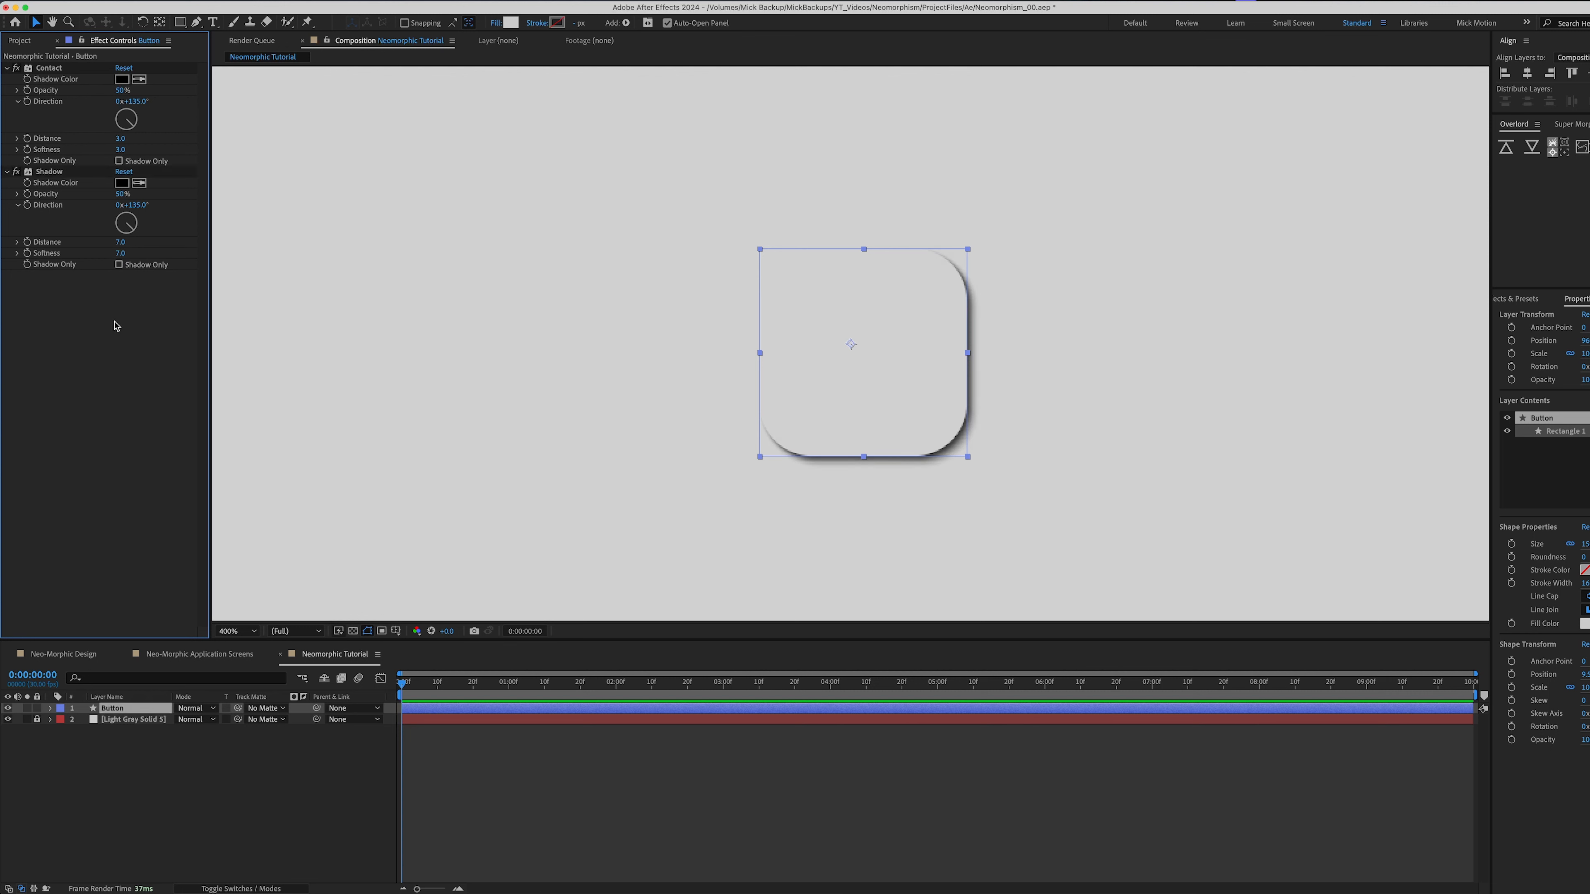
# Set the Shadow effect's opacity to 30% and deselect the Button layer to view the result.
pyautogui.click(121, 194)
pyautogui.write('30')
pyautogui.press('Return')
pyautogui.click(116, 357)
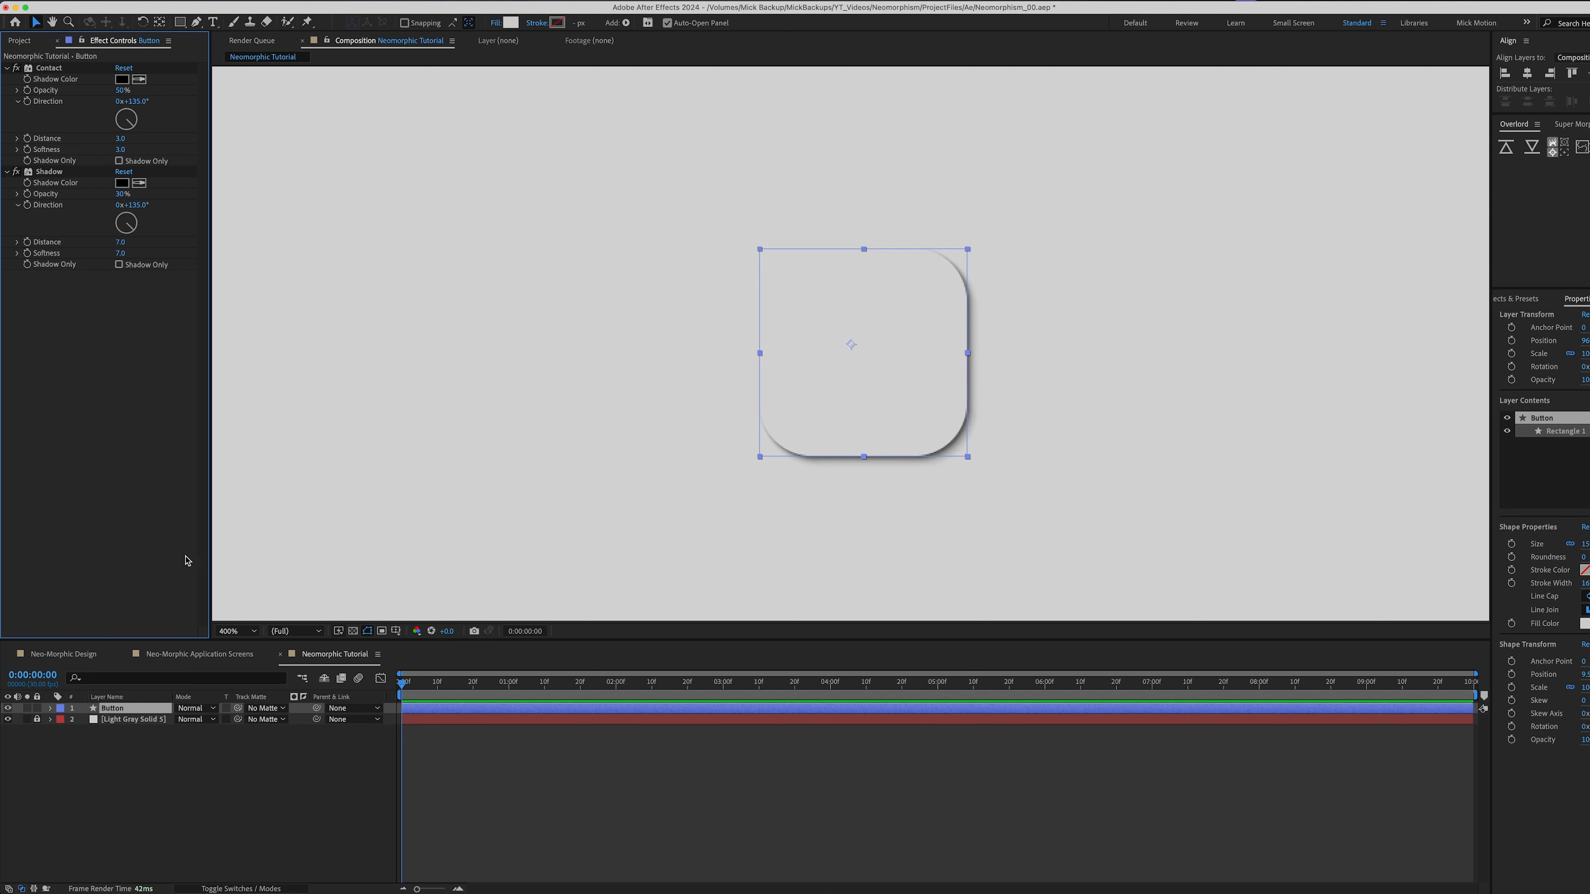
pyautogui.click(200, 777)
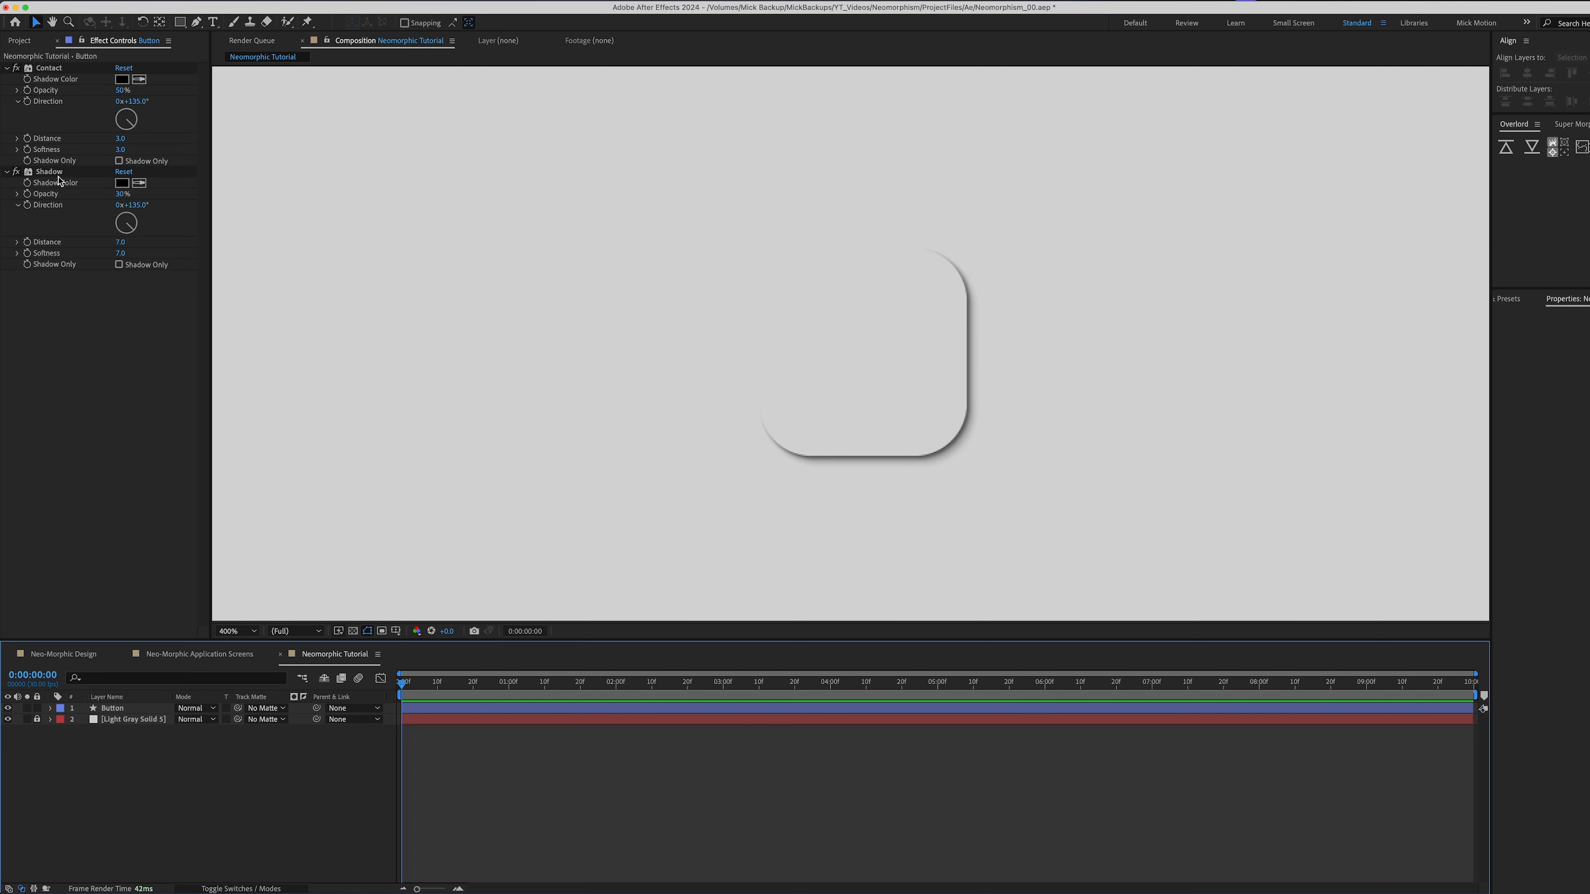
# Duplicate the Contact effect and rename the copy as Highlight.
pyautogui.click(63, 70)
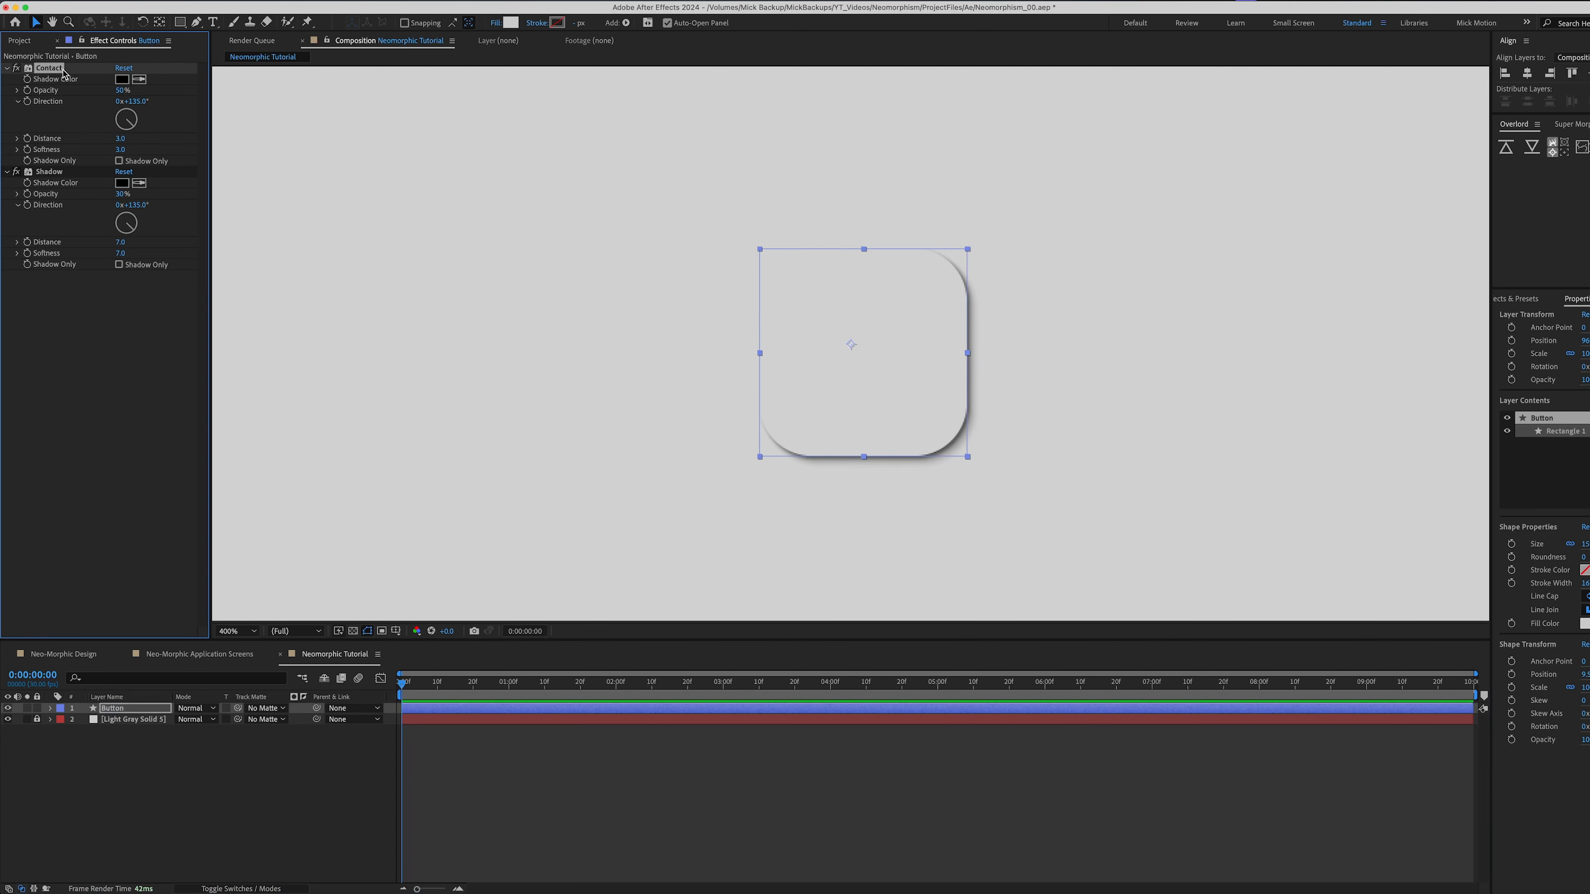
pyautogui.press('super+d')
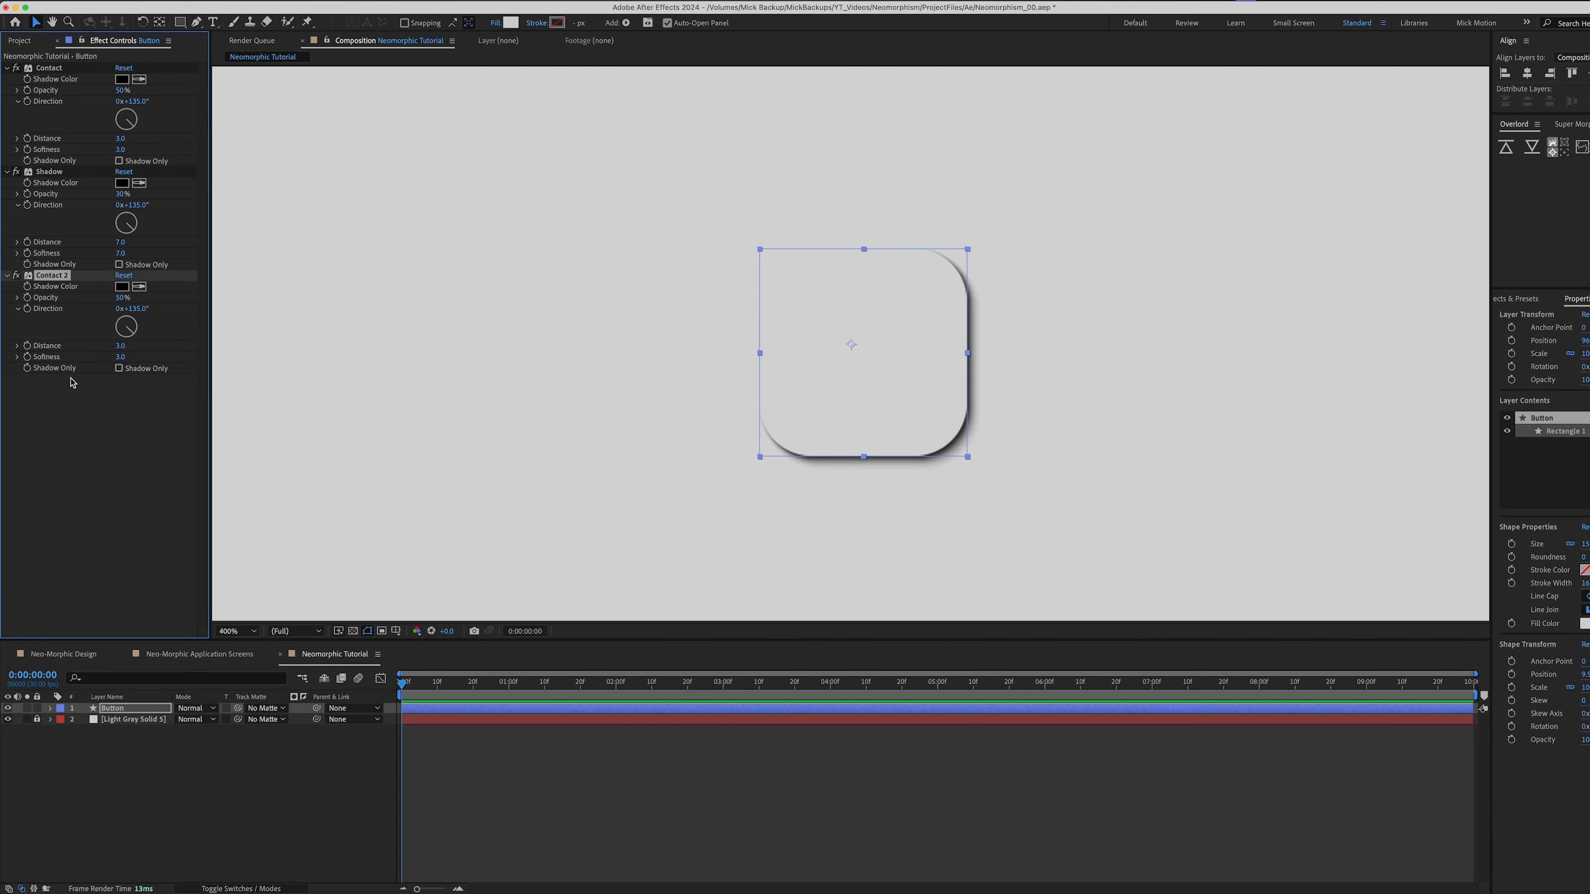
pyautogui.press('Return')
pyautogui.write('Hi')
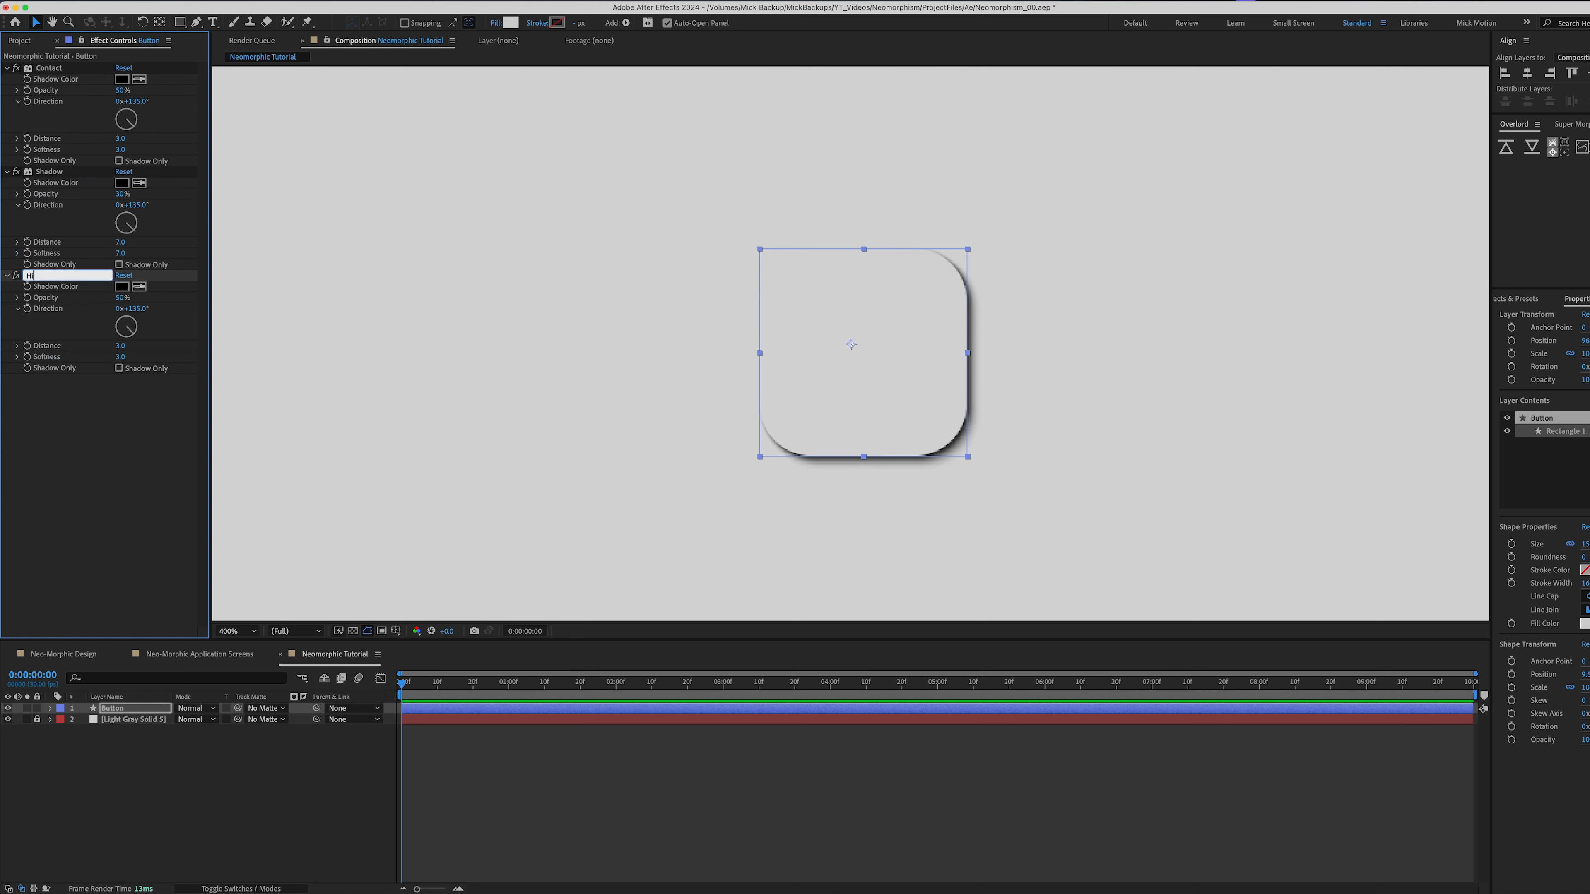
pyautogui.write('ghlight')
pyautogui.press('Return')
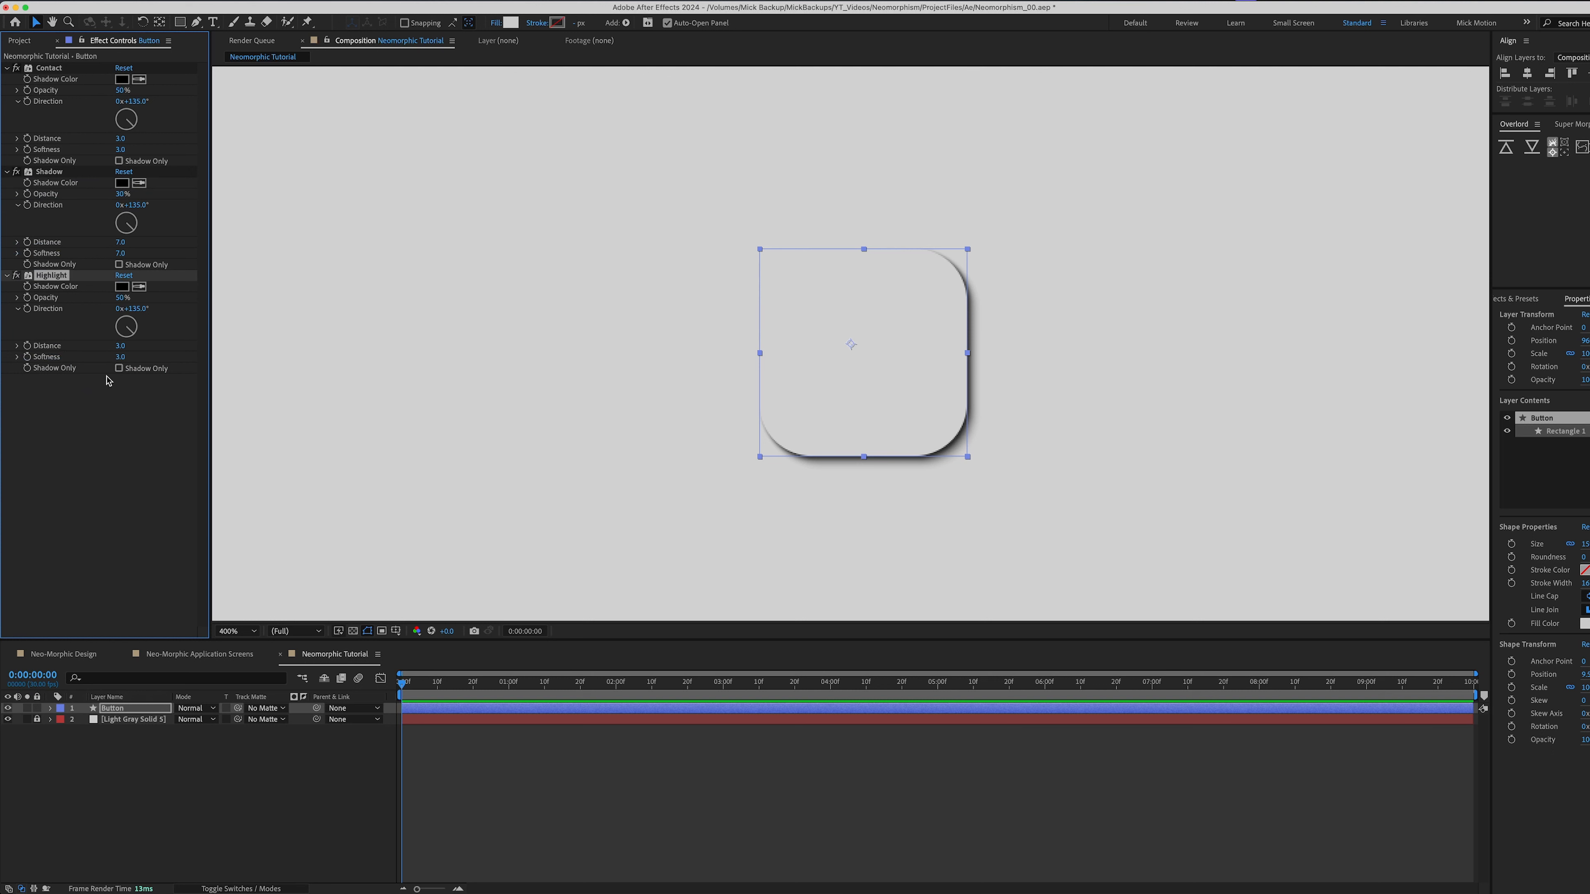
# Set the Highlight effect's shadow color to white (ffffff) and its direction to 315°, and deselect the layer to check the edge.
pyautogui.click(122, 287)
pyautogui.write('ffffff')
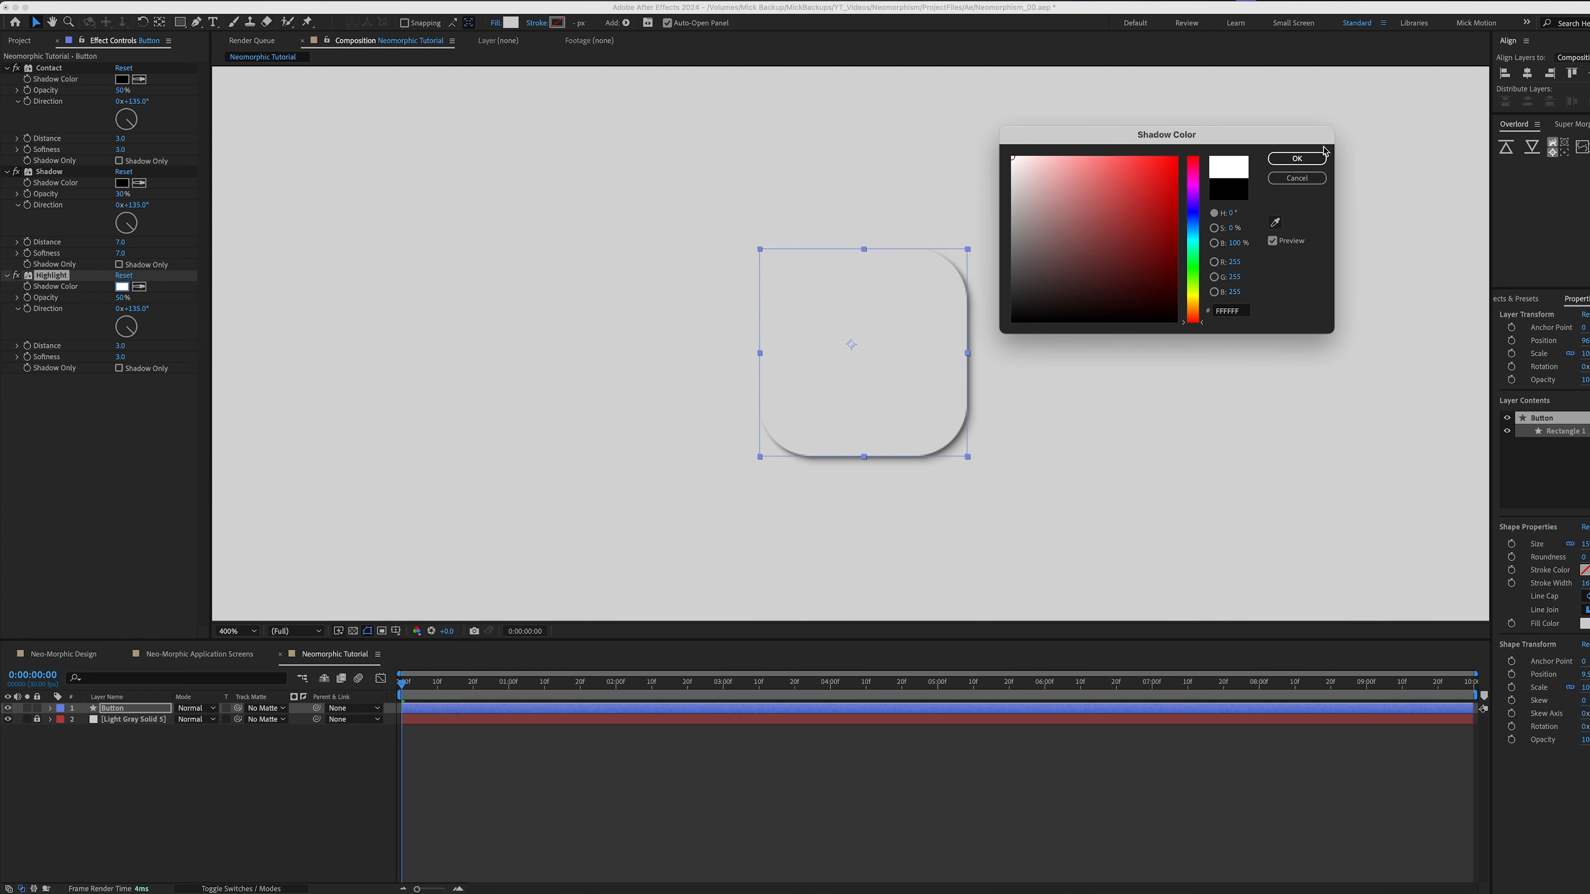
pyautogui.click(1319, 158)
pyautogui.moveTo(129, 334); pyautogui.dragTo(104, 316)
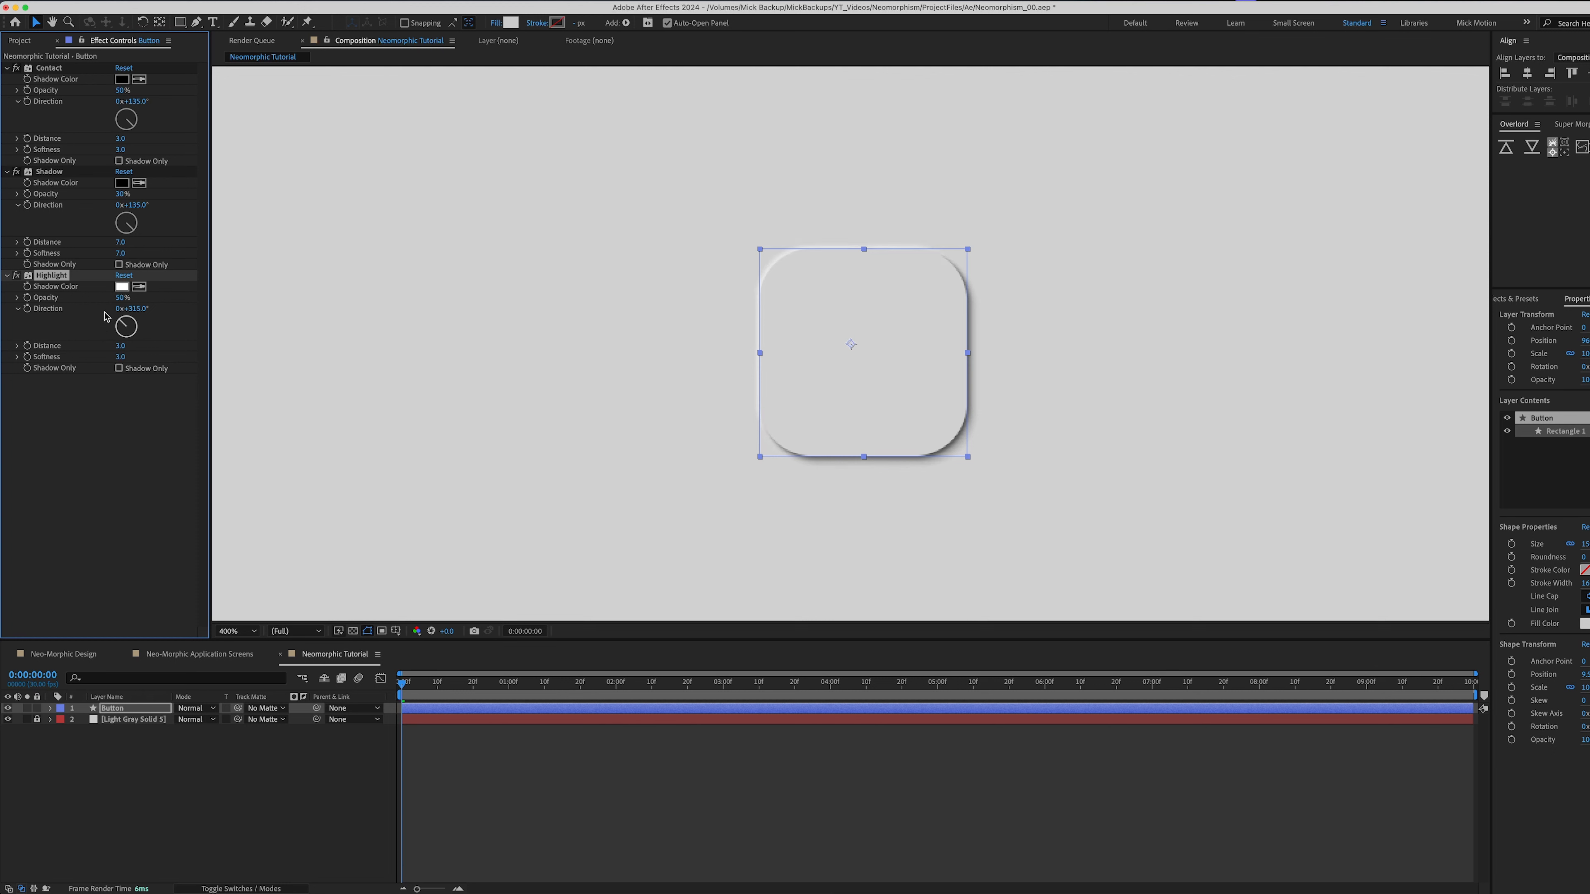
pyautogui.click(103, 528)
pyautogui.click(112, 786)
pyautogui.press(',')
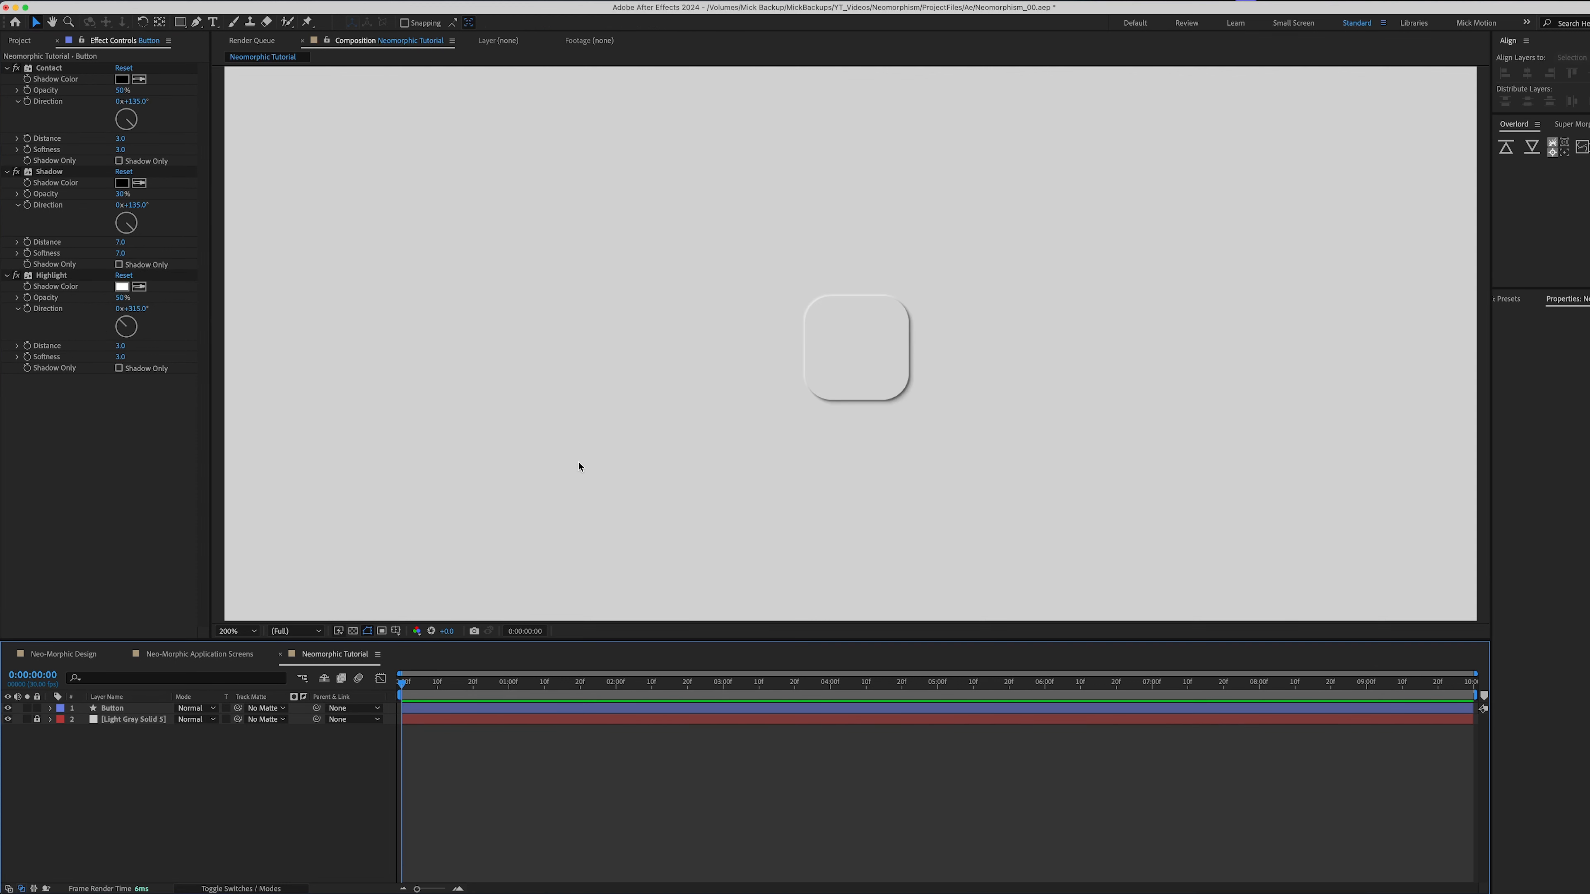
pyautogui.press('.')
pyautogui.press(',')
pyautogui.press('.')
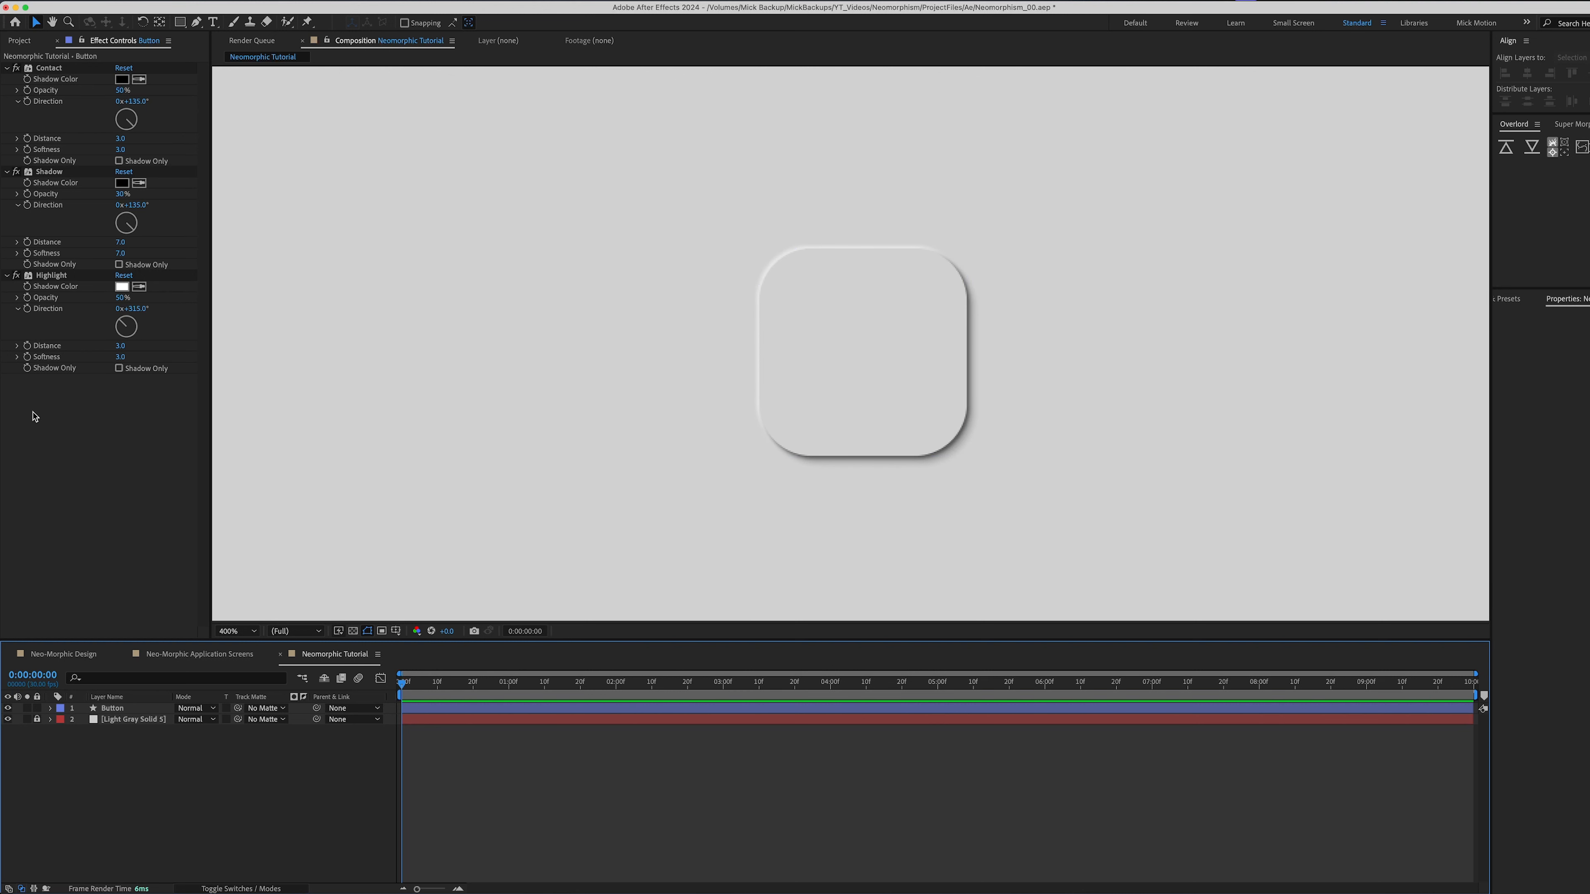
# Set the Contact effect's opacity to 40% and the Shadow effect's opacity to 20%.
pyautogui.click(122, 90)
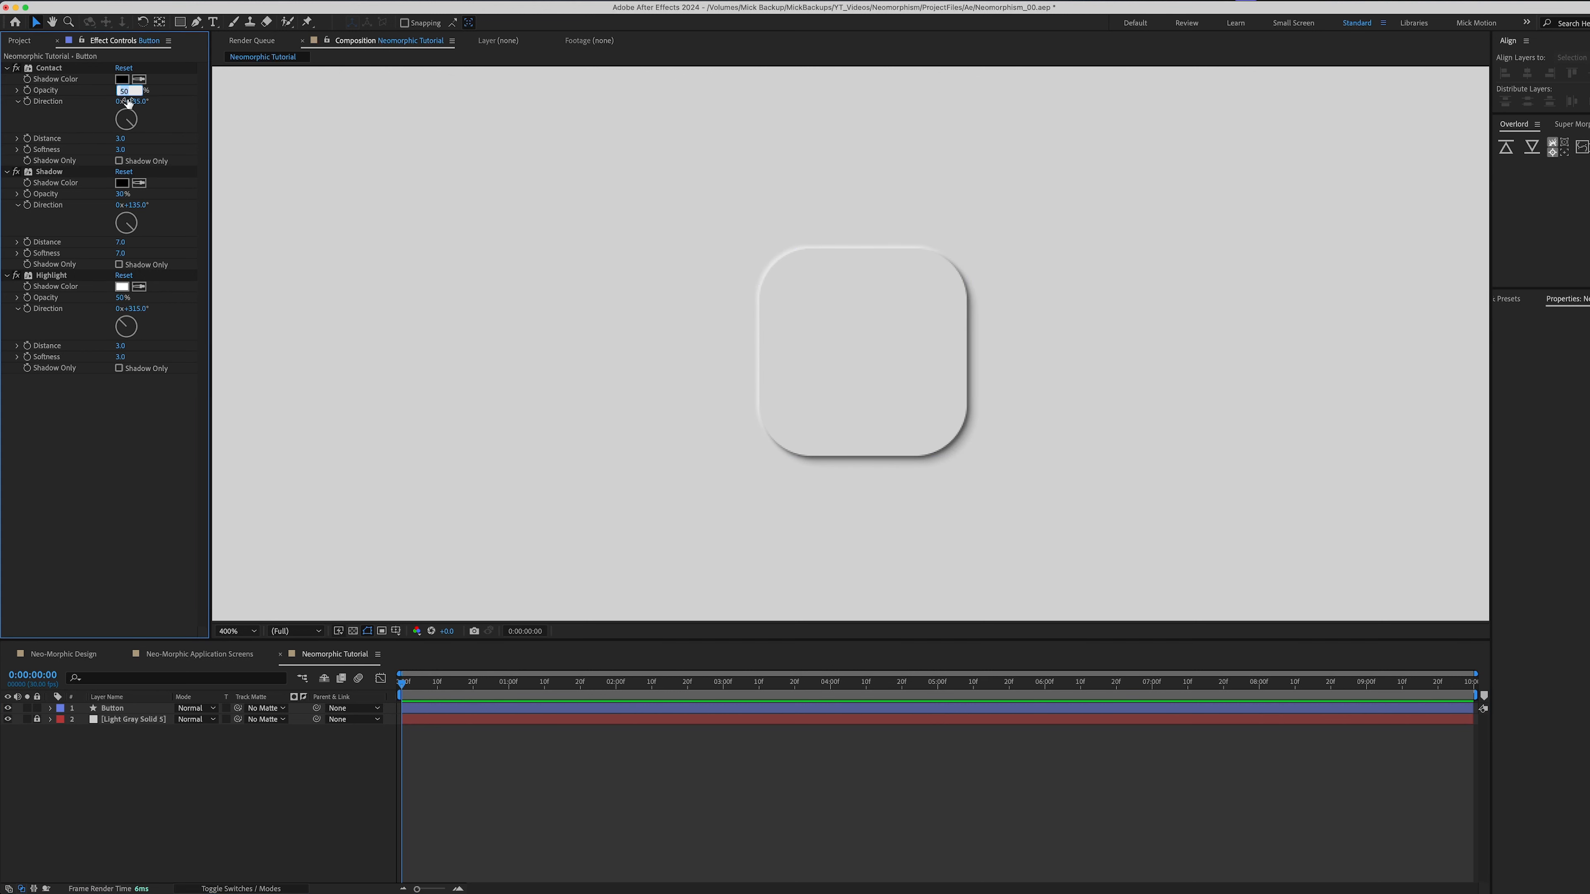
pyautogui.write('40')
pyautogui.press('Return')
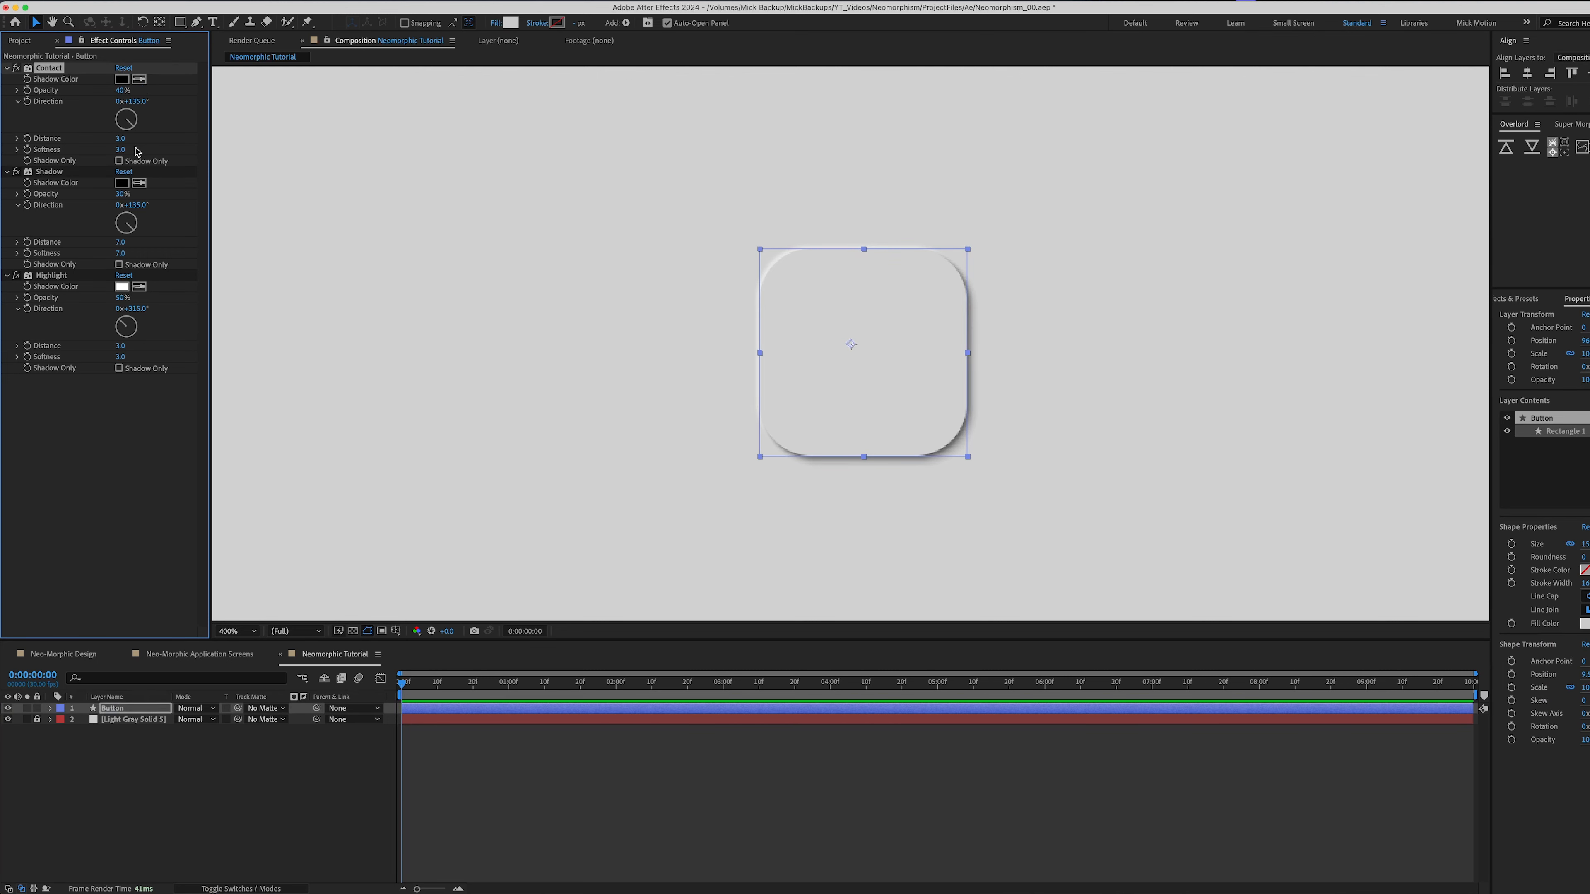
pyautogui.click(118, 195)
pyautogui.write('20')
pyautogui.press('Return')
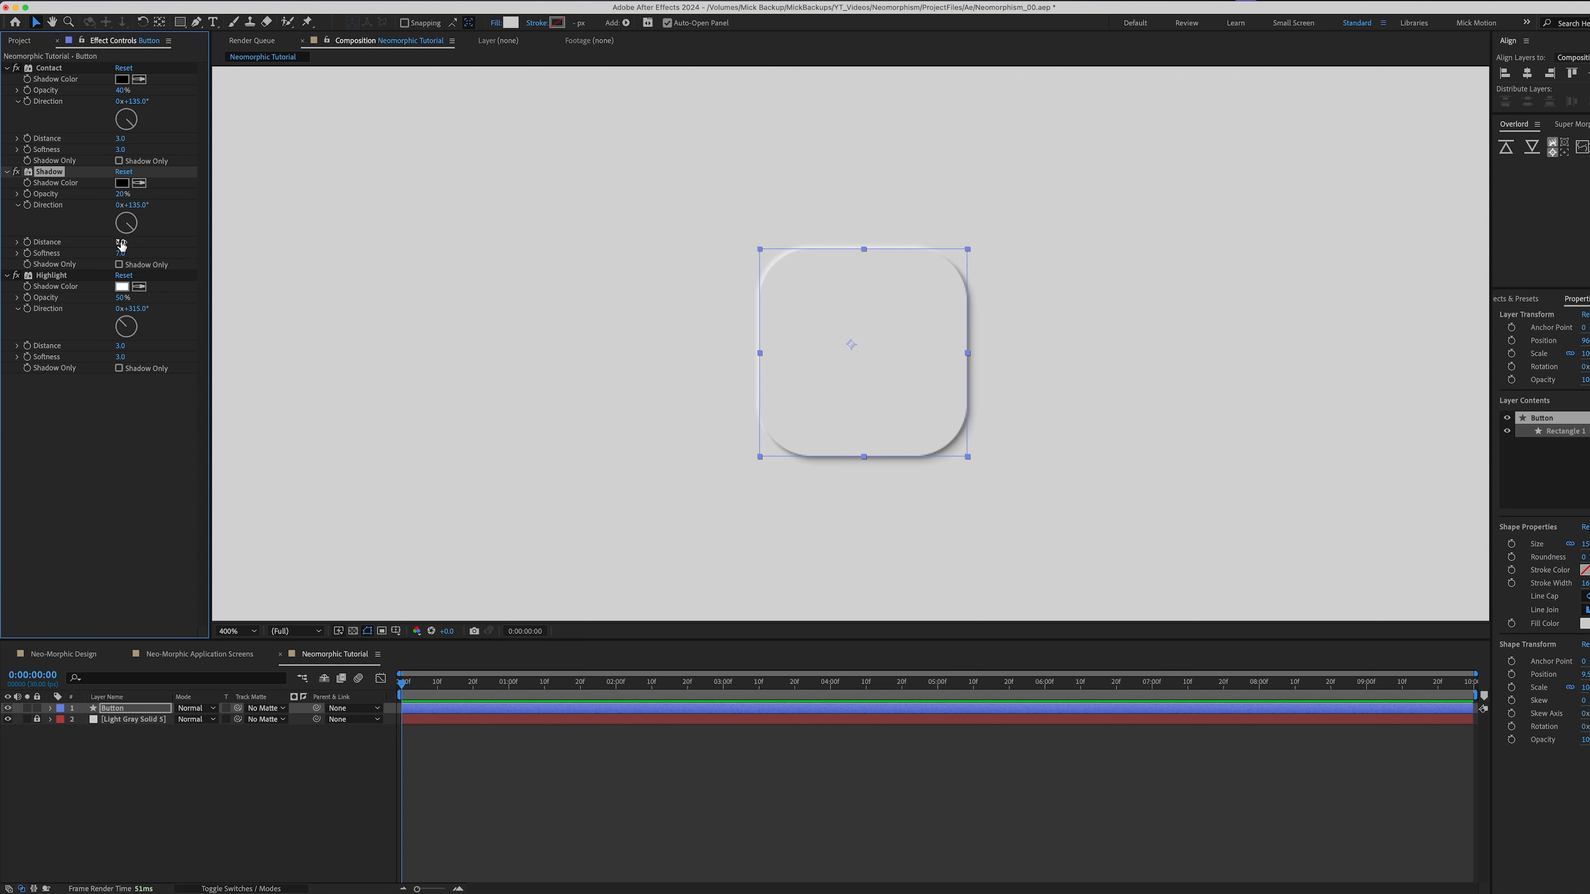
# Set the Shadow effect's softness to 10 and deselect the Button layer to view the result.
pyautogui.moveTo(121, 243); pyautogui.dragTo(121, 243)
pyautogui.click(122, 254)
pyautogui.write('10')
pyautogui.press('Return')
pyautogui.click(203, 787)
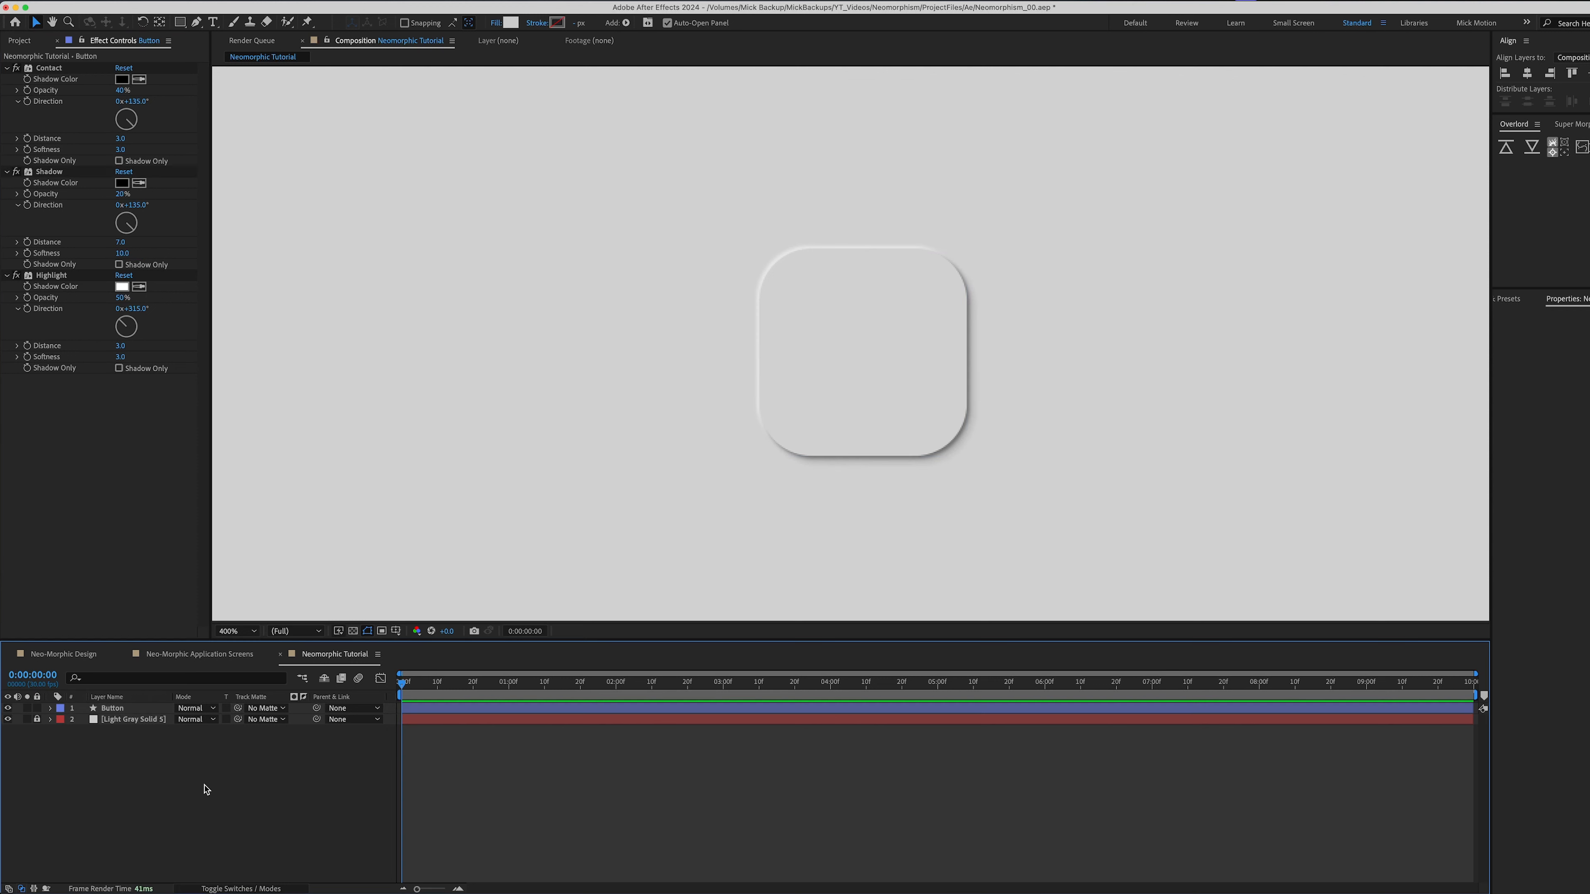
pyautogui.press(',')
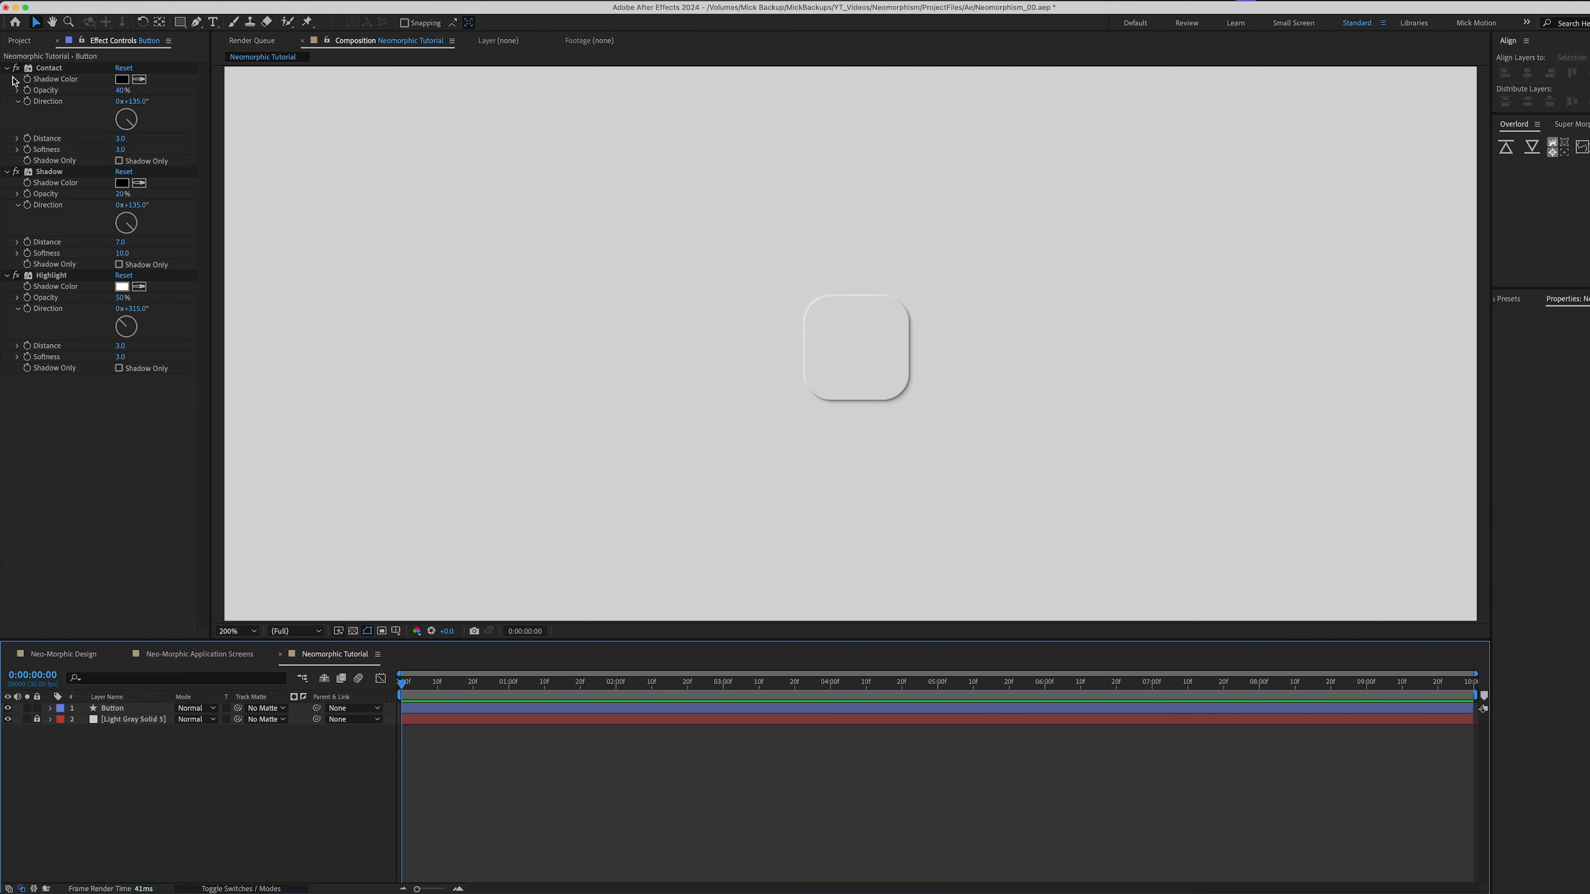
# Collapse the settings of the Contact, Shadow and Highlight effects.
pyautogui.click(11, 74)
pyautogui.click(8, 69)
pyautogui.click(7, 79)
pyautogui.click(7, 91)
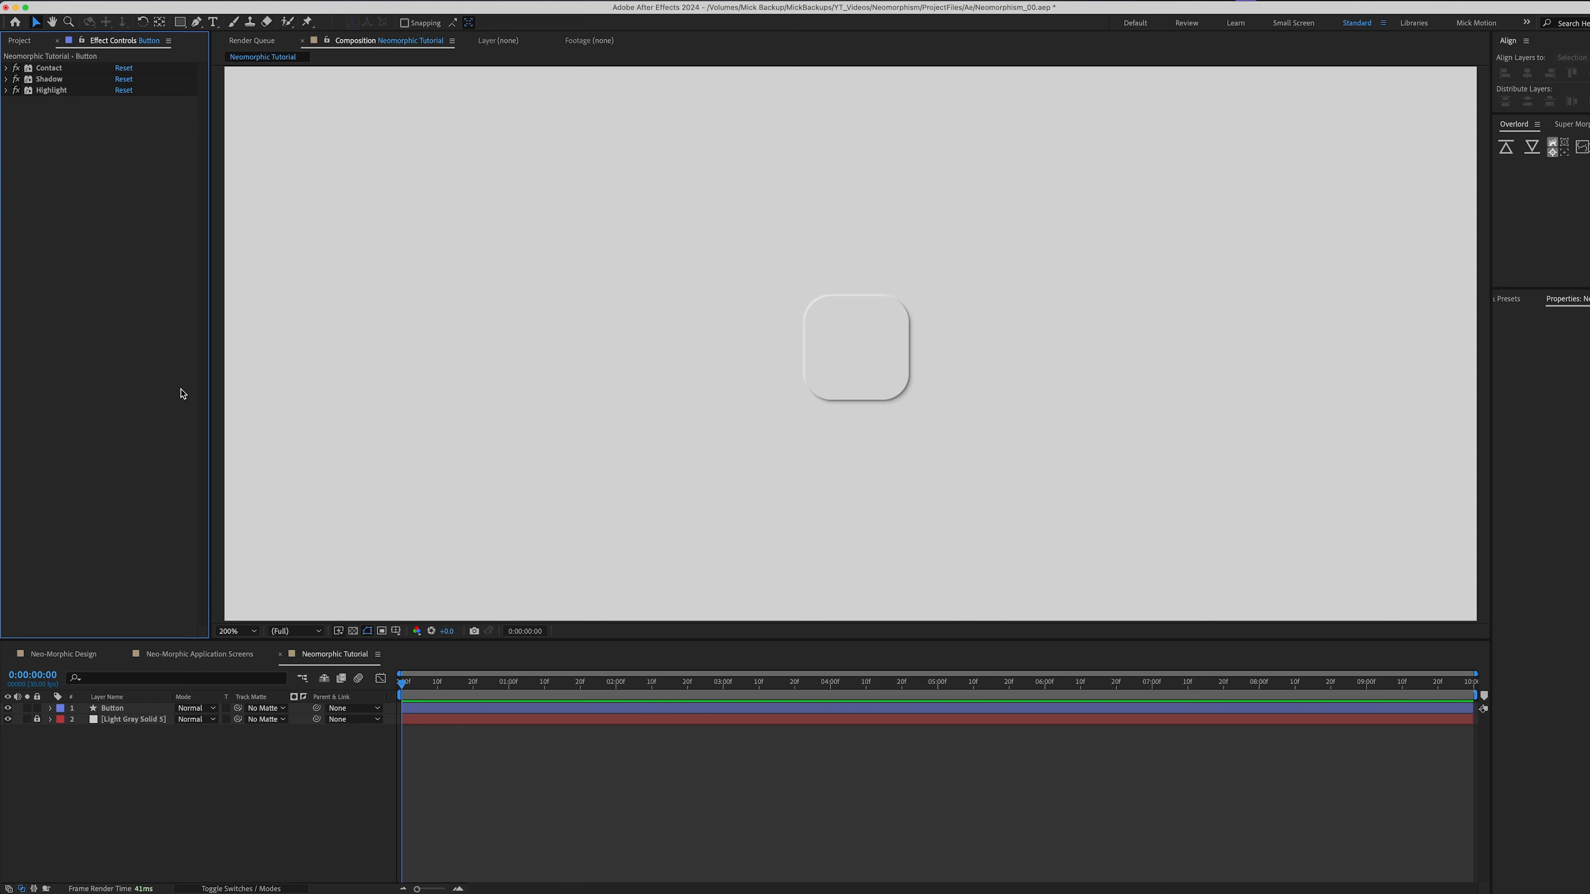
# Apply the Bevel Alpha effect to the Button layer and move it above the three shadow effects.
pyautogui.click(134, 710)
pyautogui.click(1518, 299)
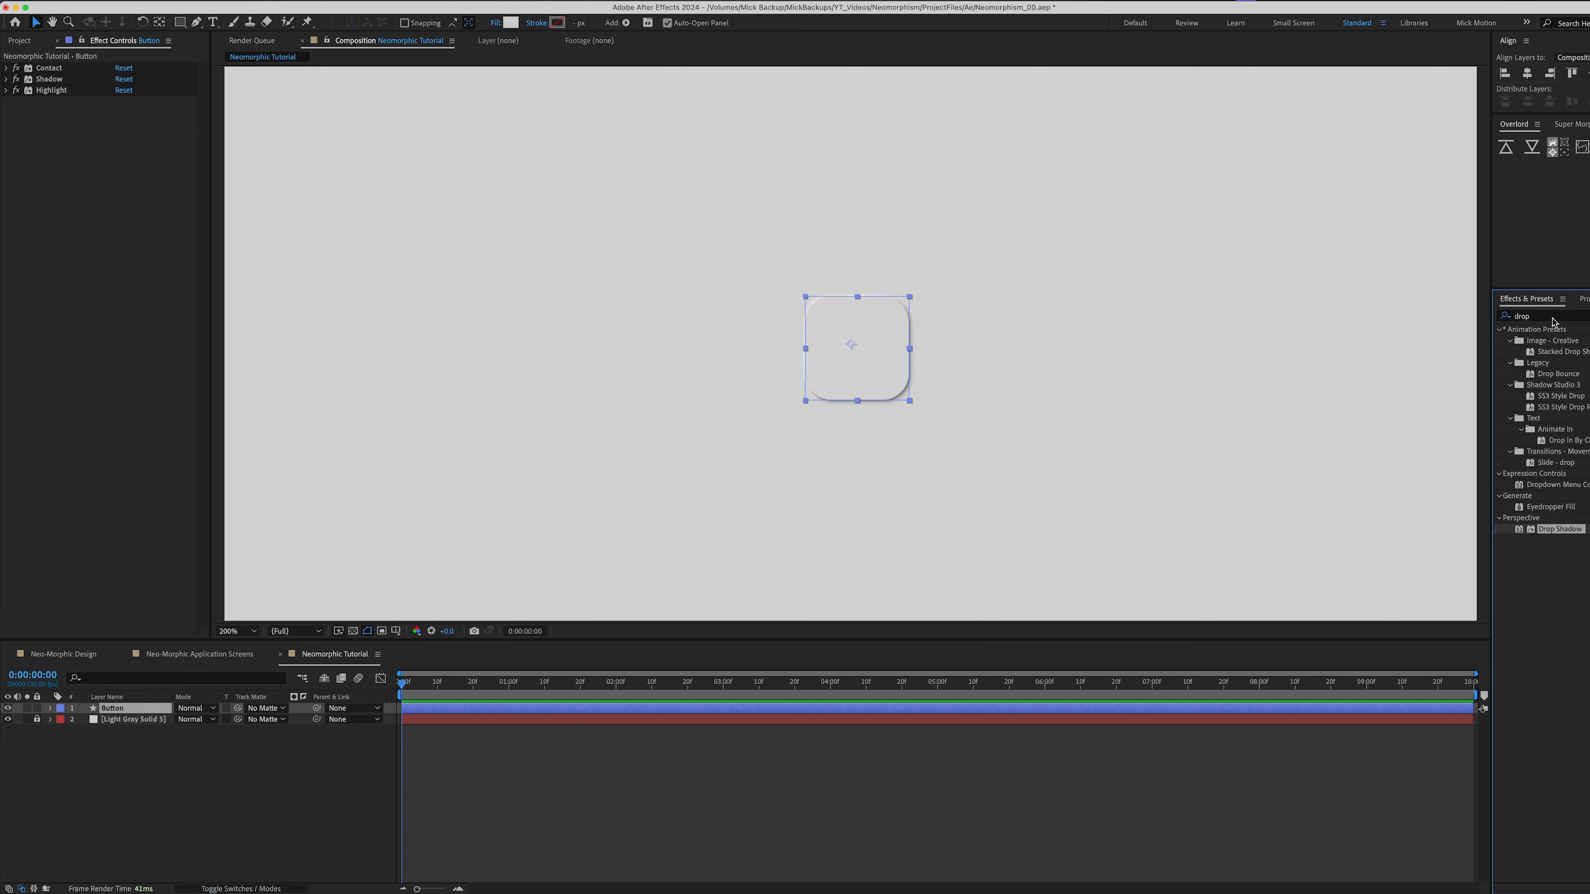
pyautogui.write('Bev')
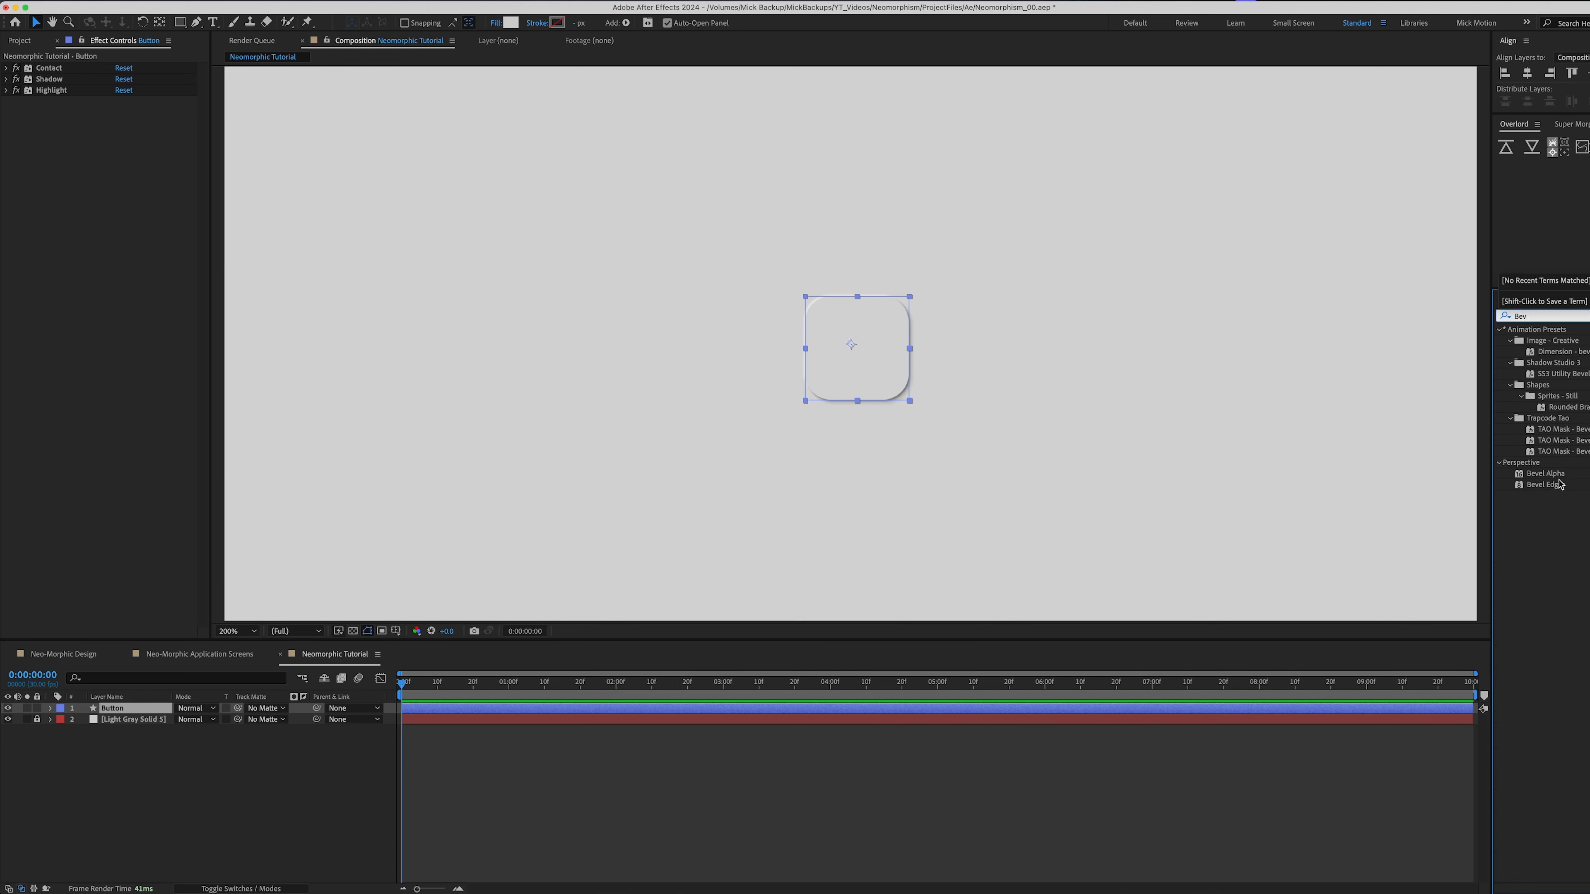
pyautogui.doubleClick(1559, 475)
pyautogui.press('.')
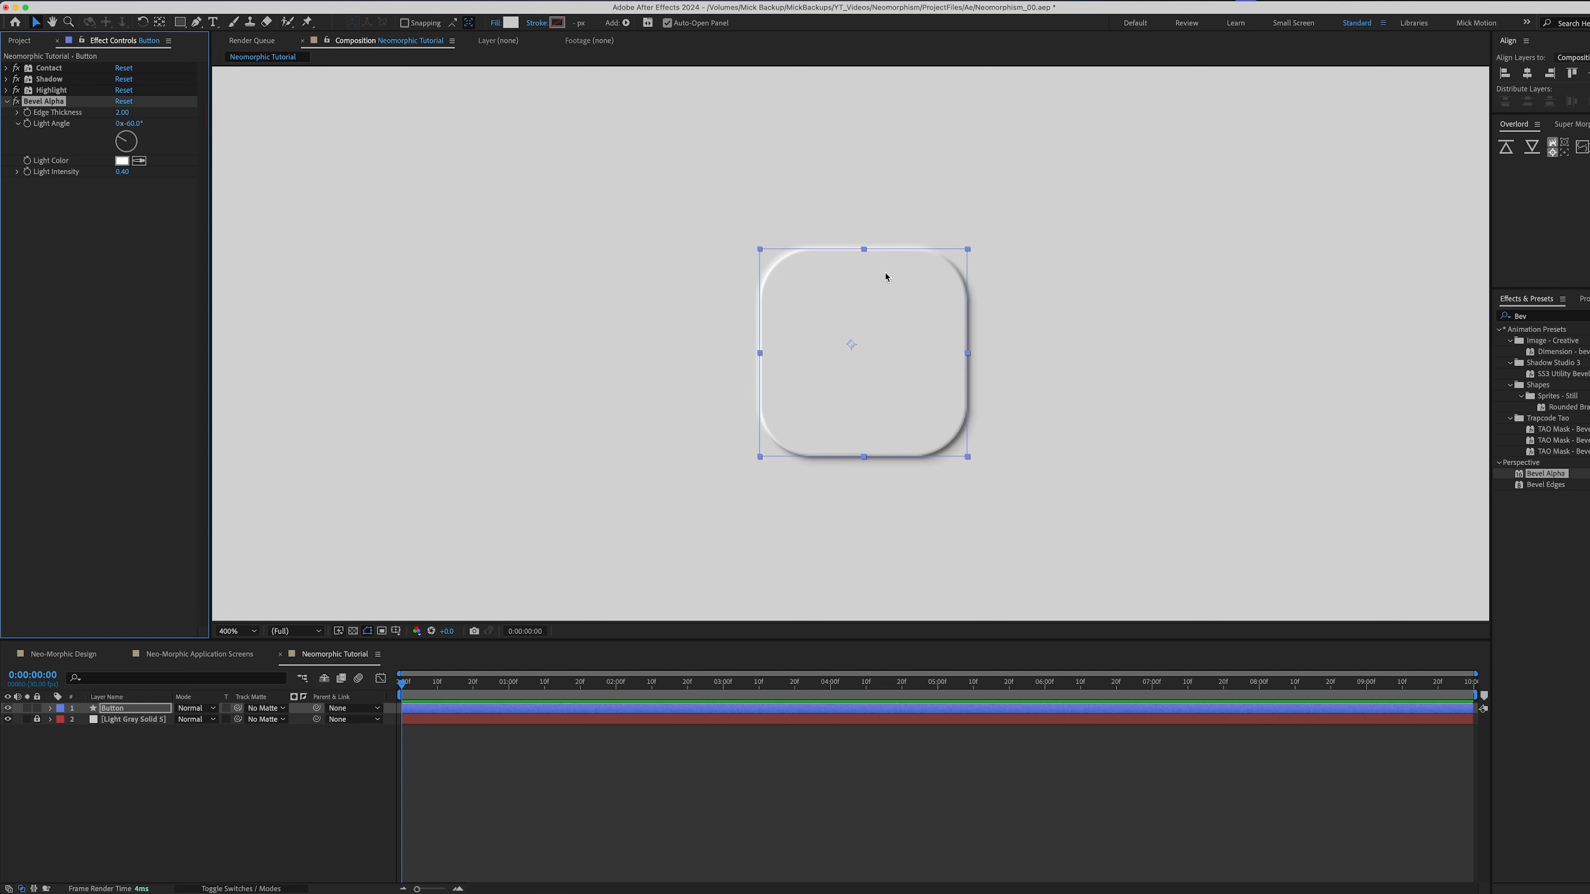
pyautogui.moveTo(53, 103); pyautogui.dragTo(47, 65)
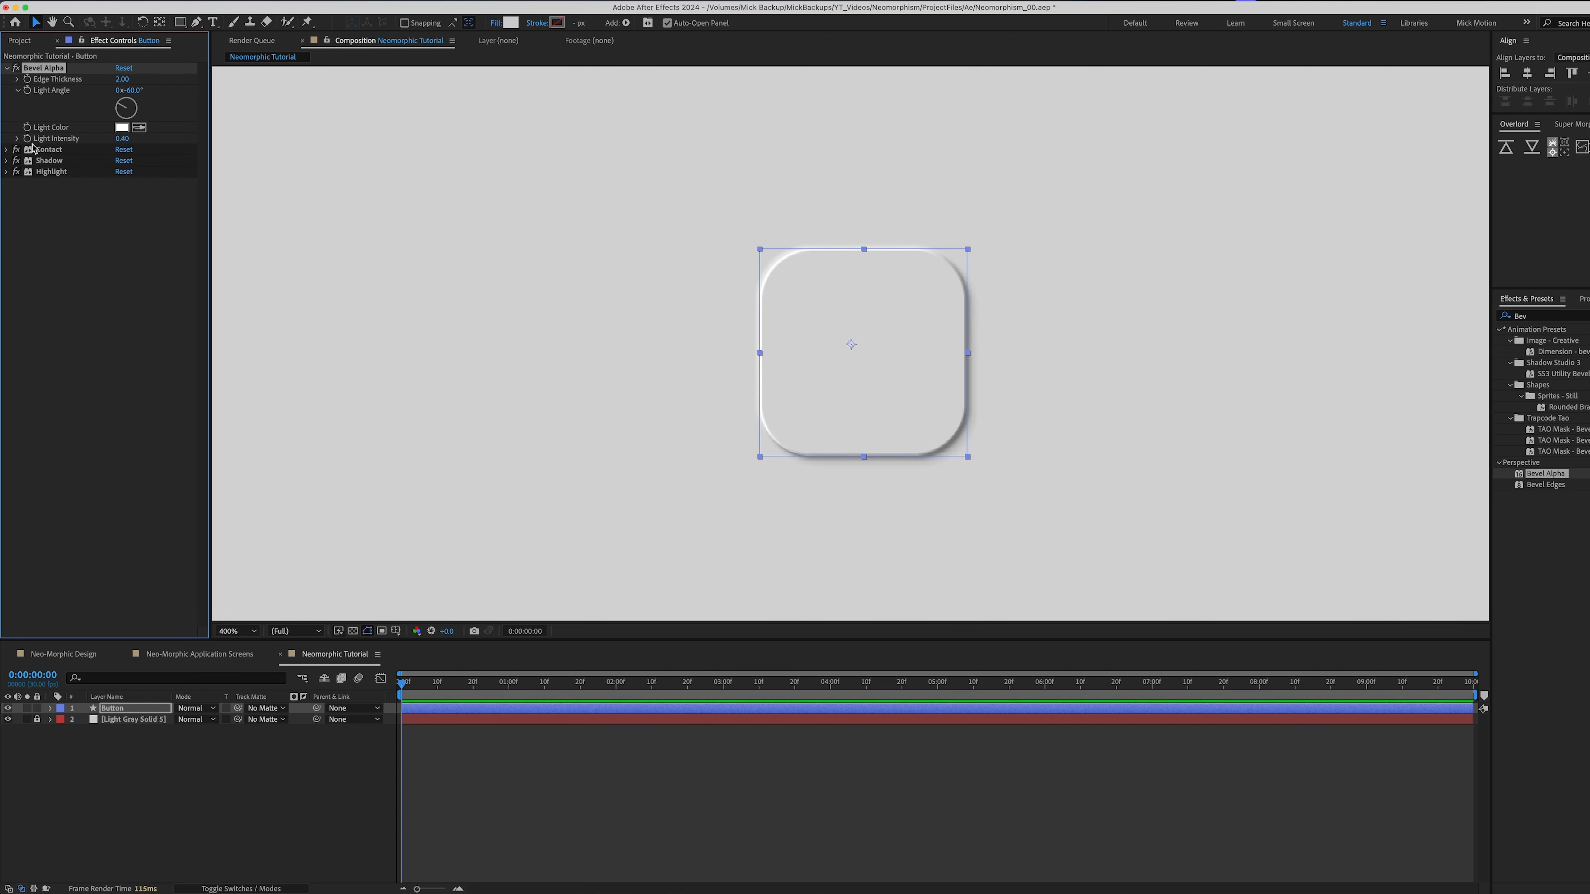
# Expand the Highlight and Contact settings, and set the Bevel Alpha effect's edge thickness to 0.75.
pyautogui.click(11, 170)
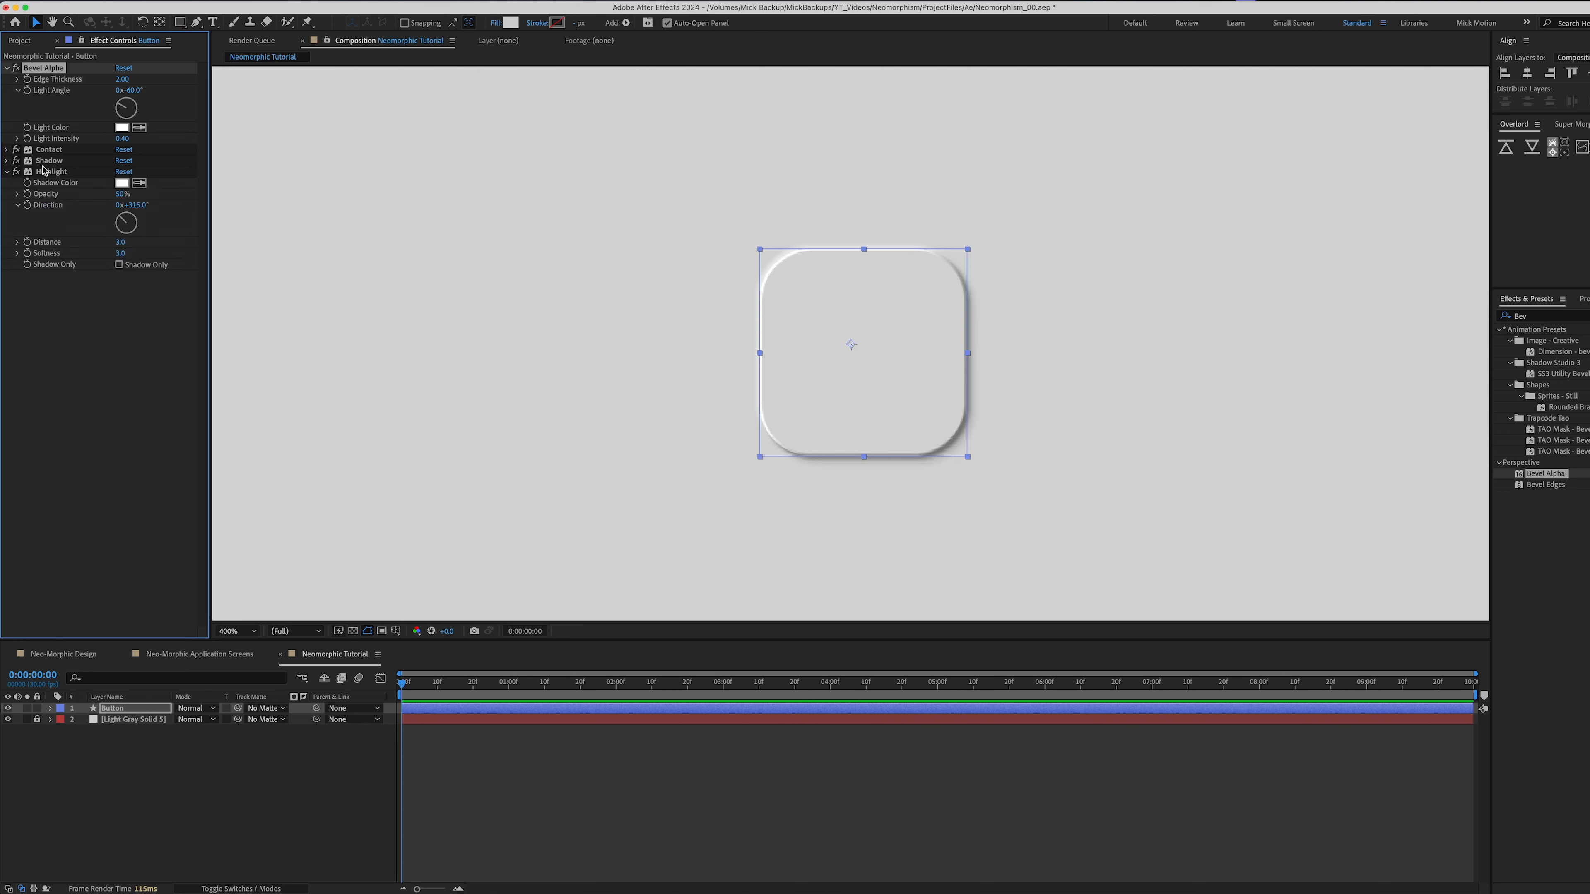
pyautogui.click(7, 150)
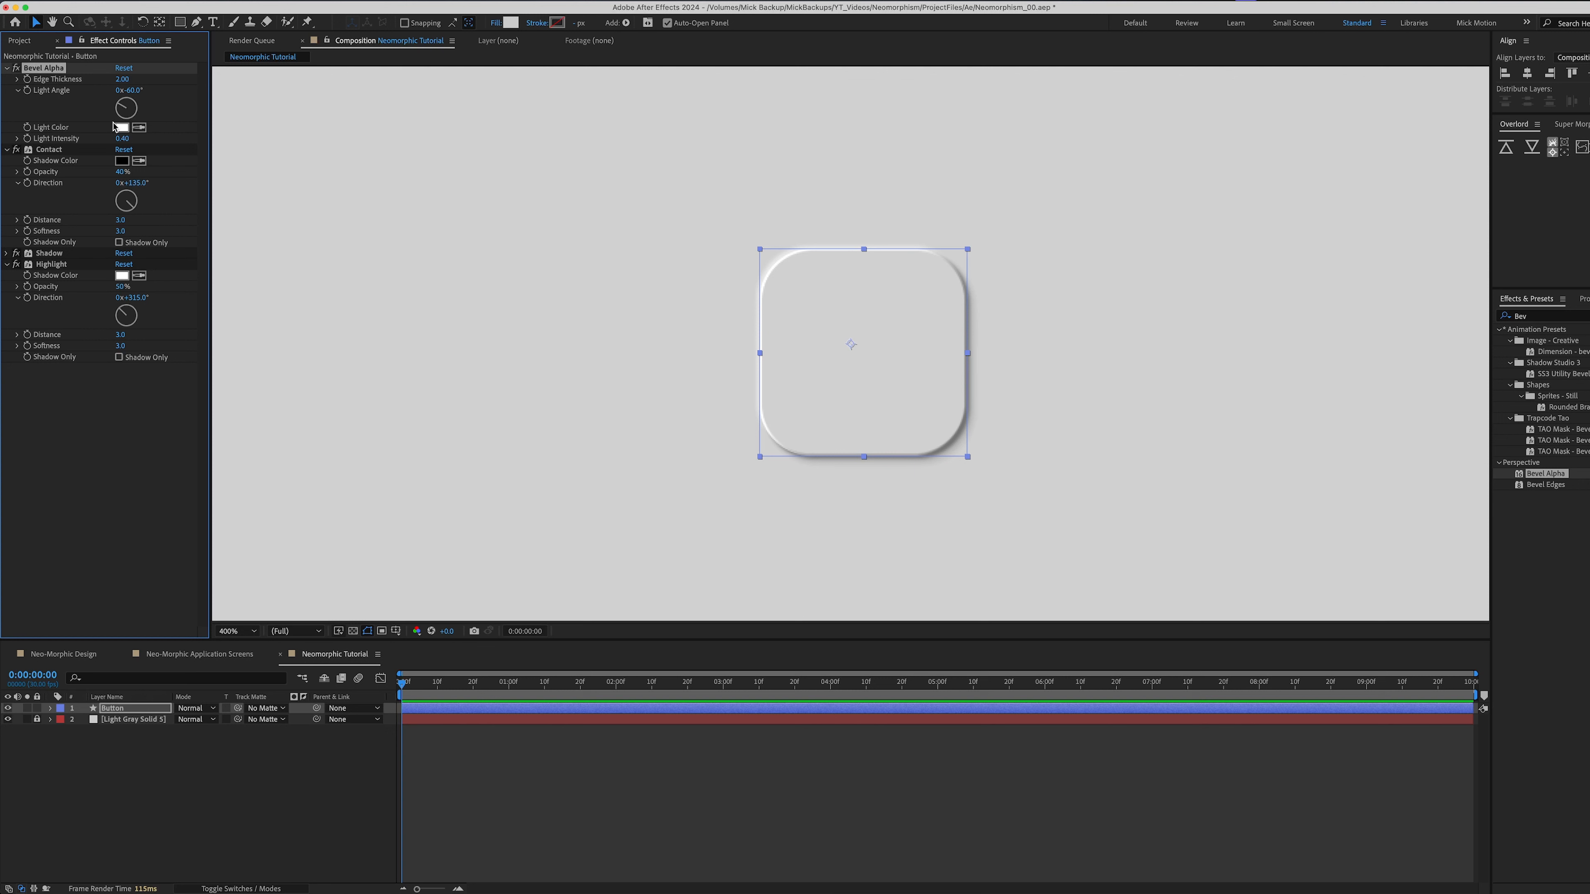
pyautogui.scroll(1, 599, 248)
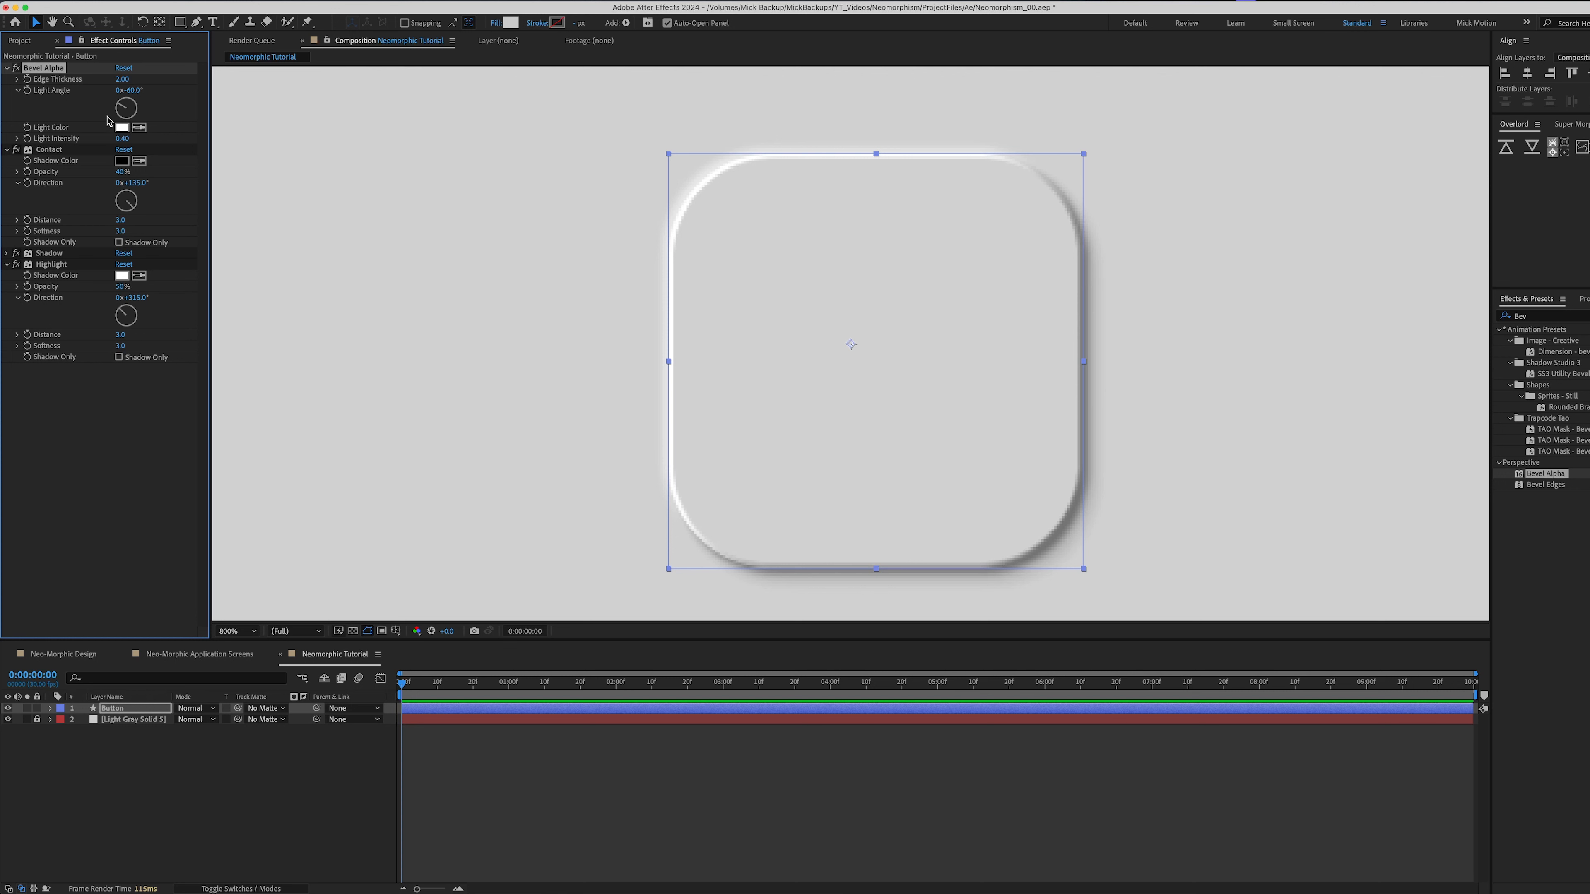
pyautogui.click(123, 82)
pyautogui.press('Return')
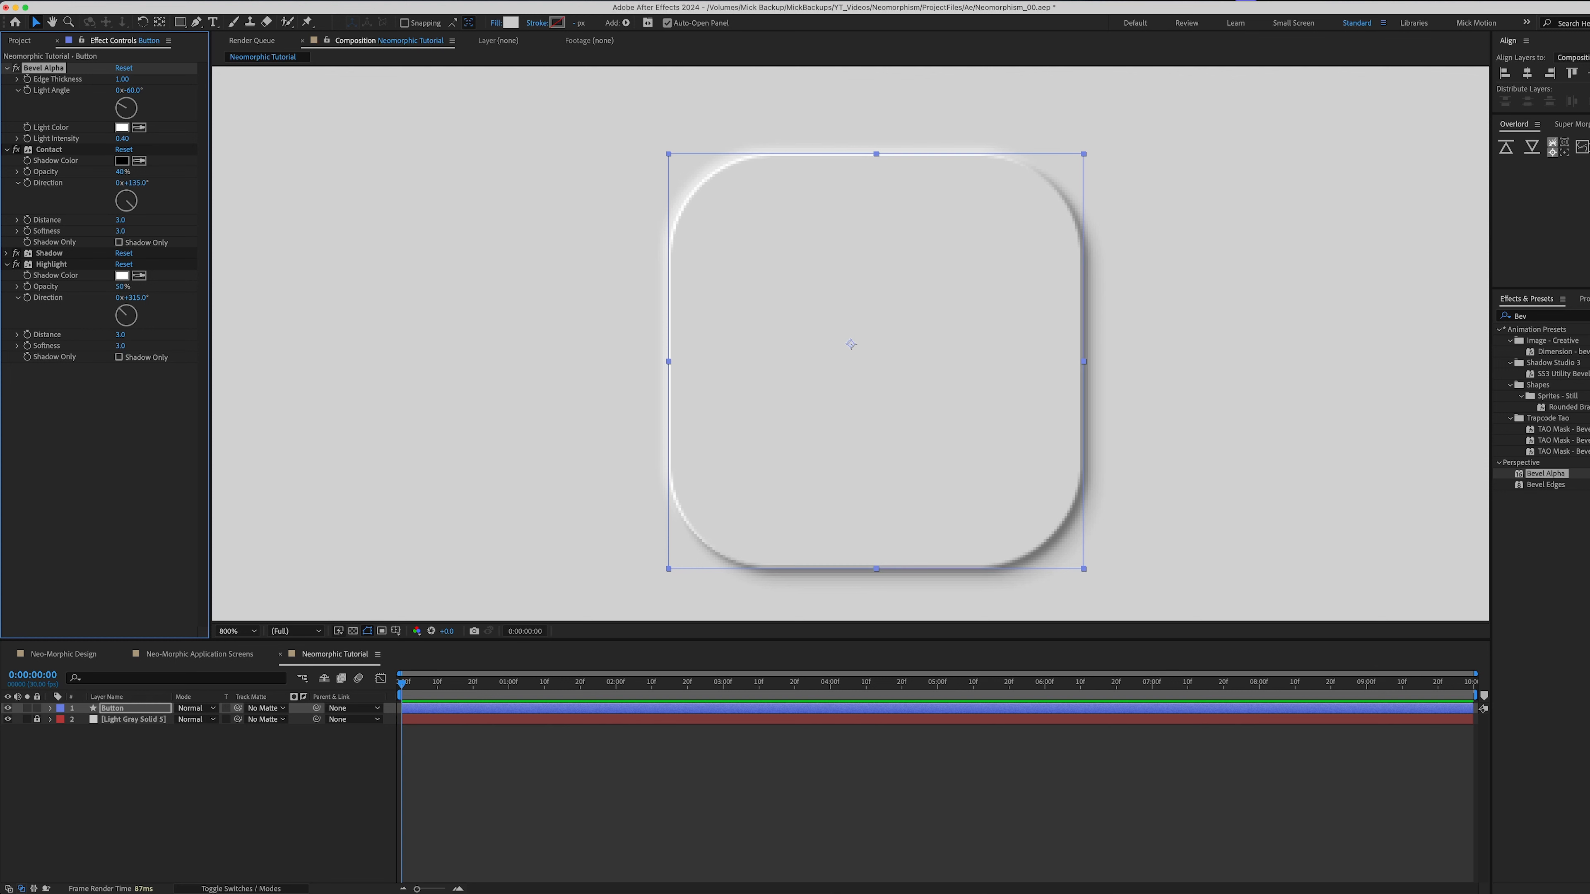
pyautogui.click(123, 79)
pyautogui.write('.75')
pyautogui.press('Return')
# Set the Bevel Alpha effect's light intensity to 0.45 and deselect the Button layer to view the result.
pyautogui.moveTo(127, 143); pyautogui.dragTo(99, 139)
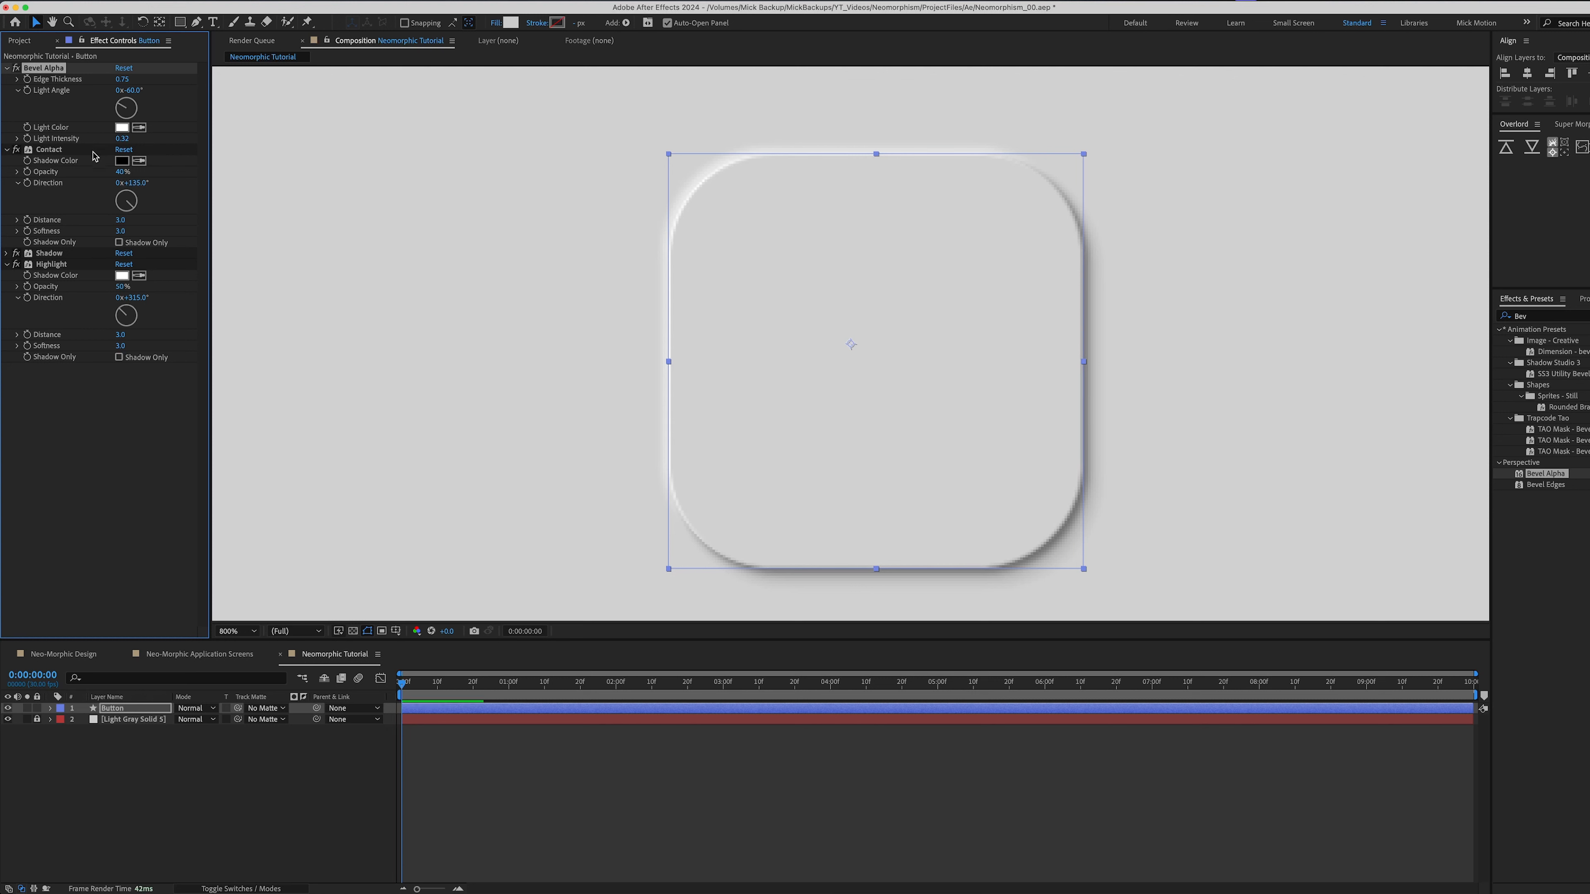
pyautogui.click(122, 138)
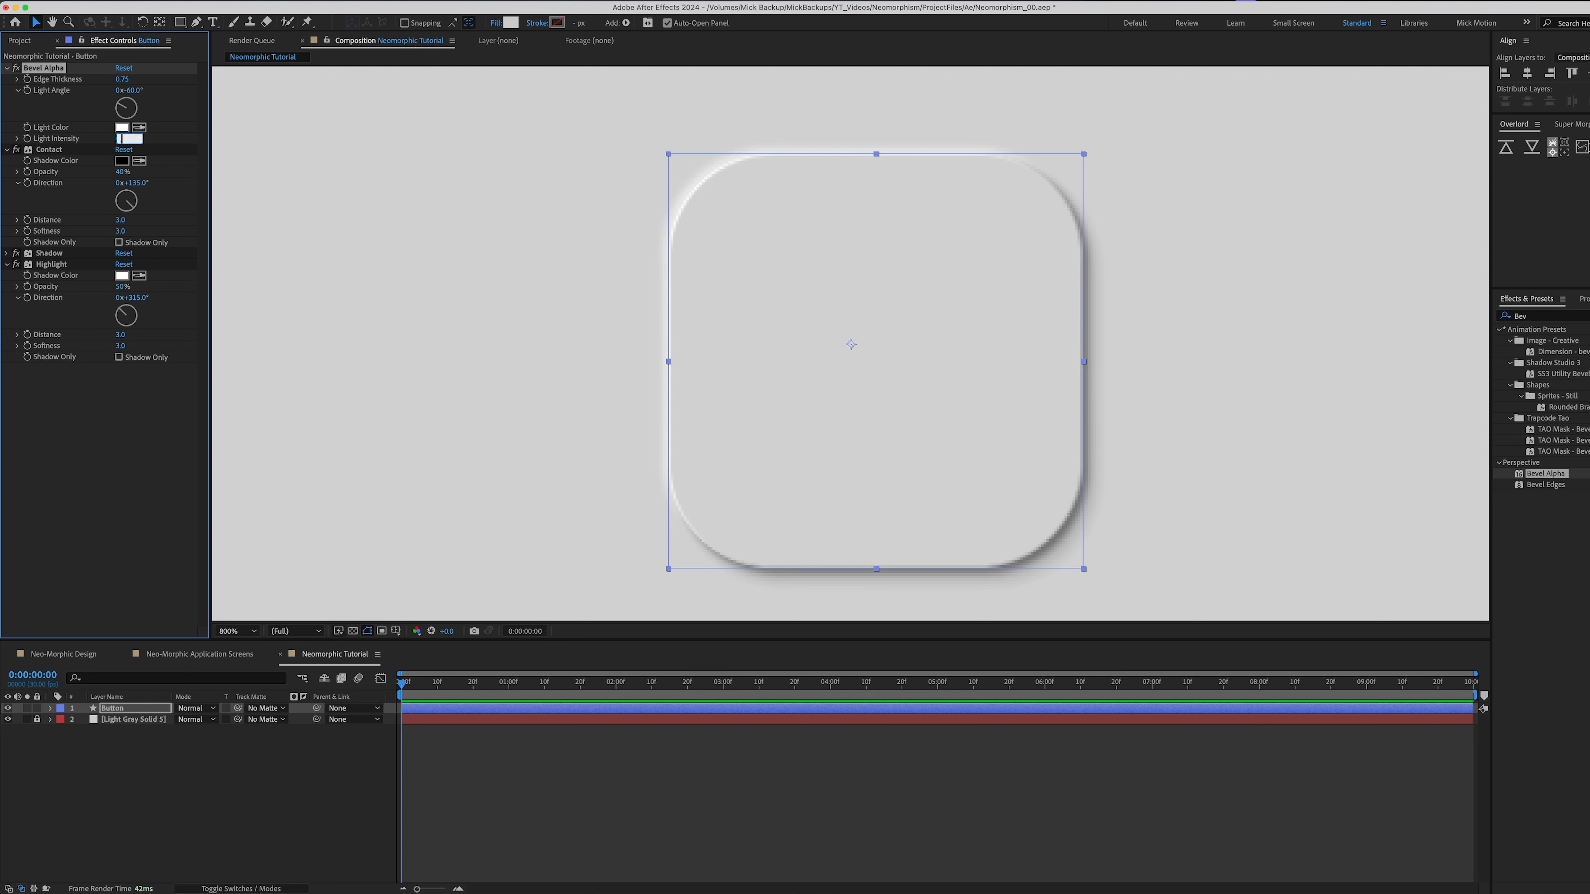
pyautogui.press('Return')
pyautogui.press(',')
pyautogui.press(',')
pyautogui.click(739, 354)
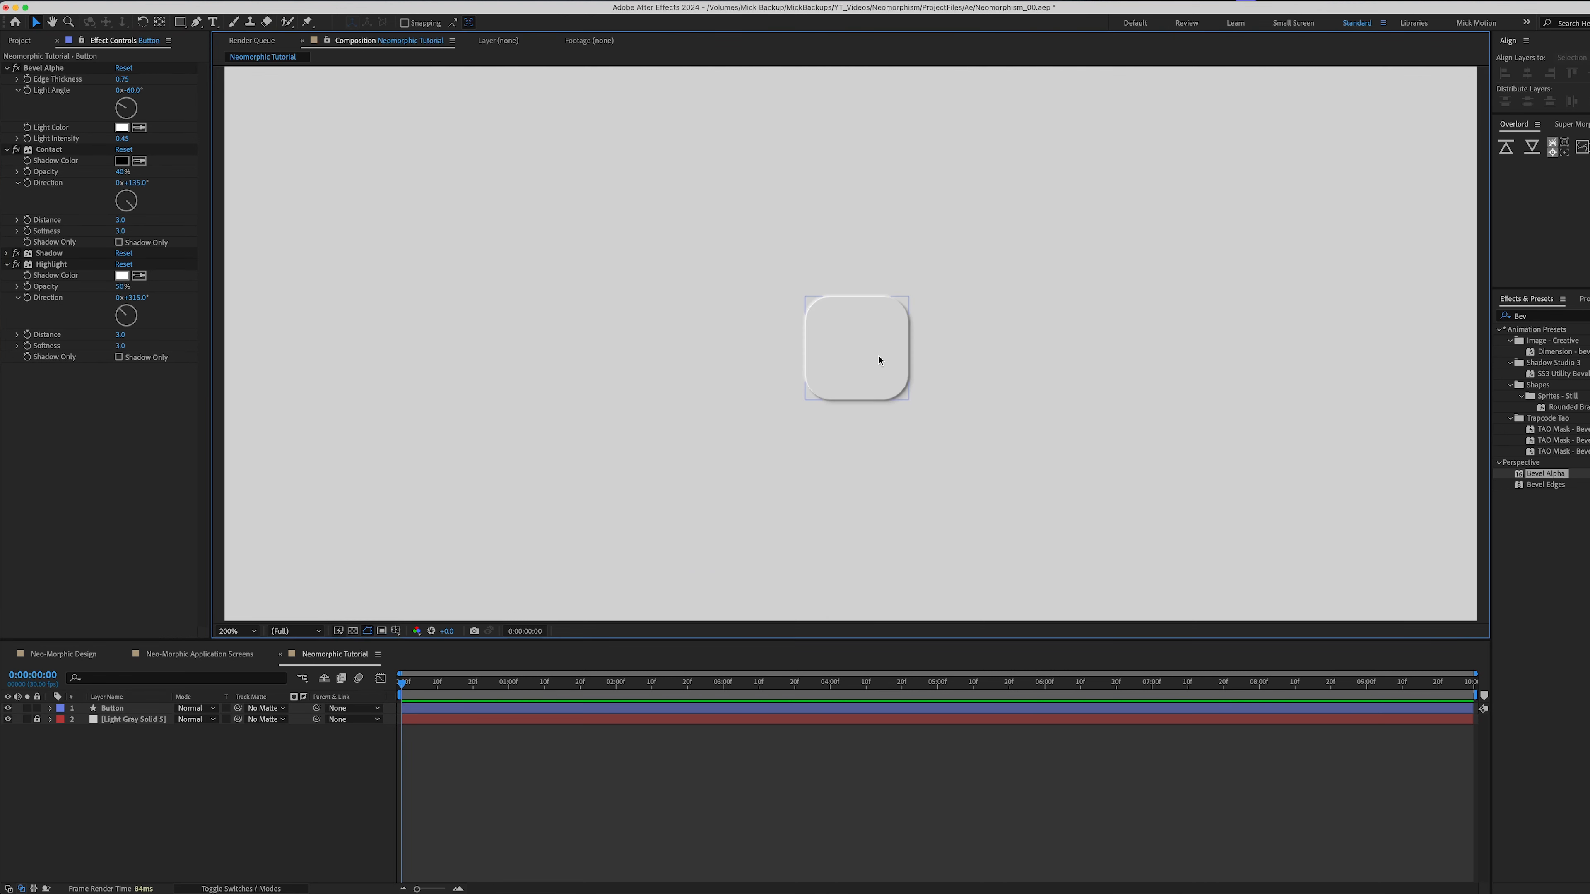
pyautogui.click(884, 359)
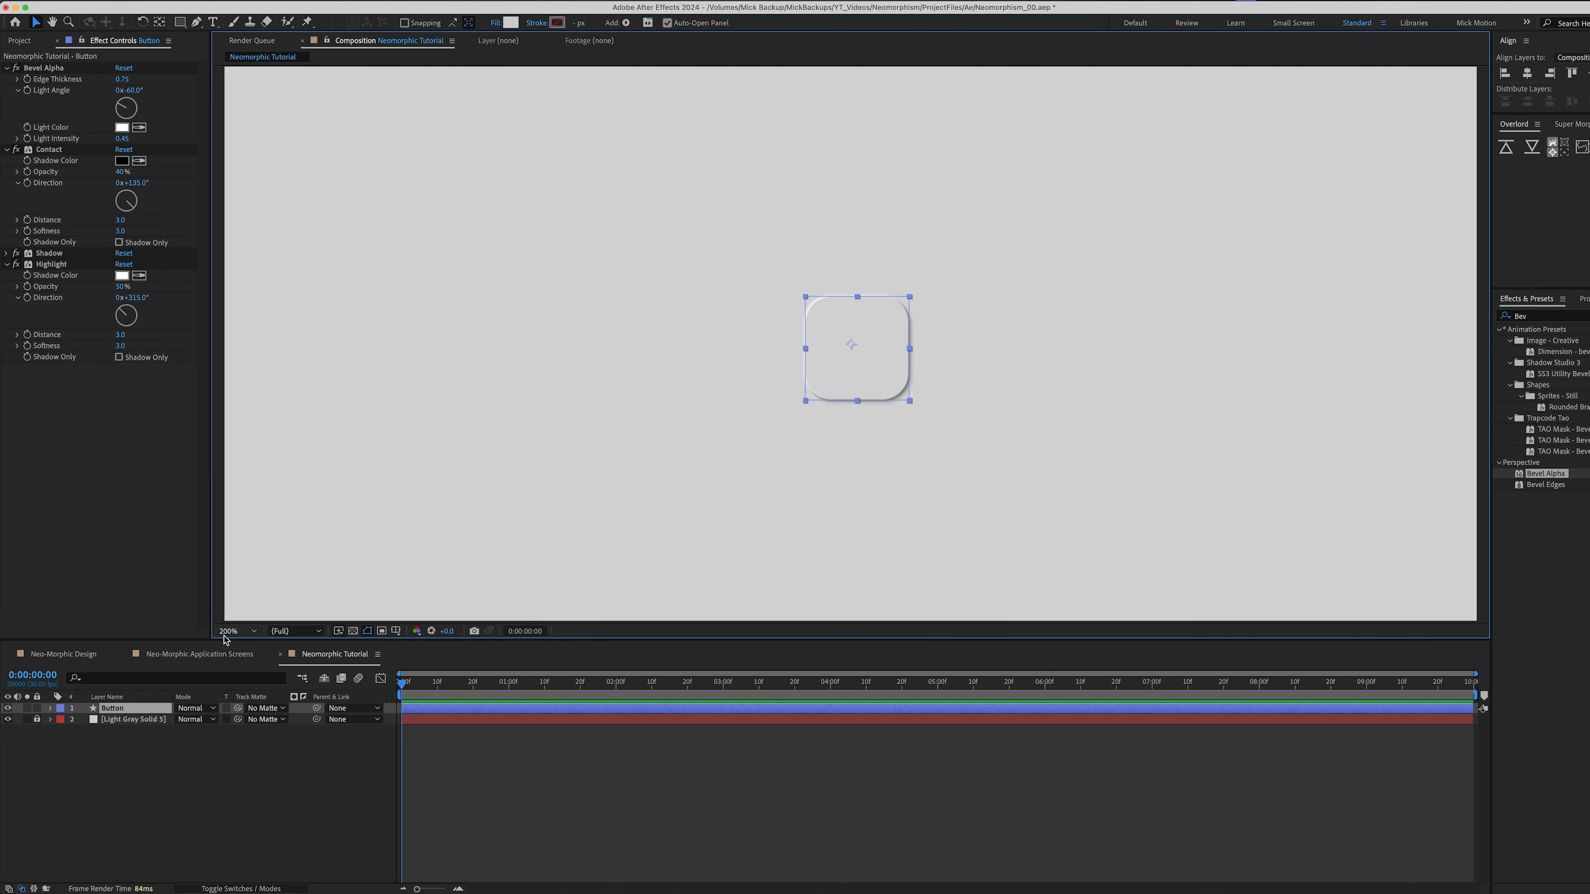
pyautogui.click(179, 799)
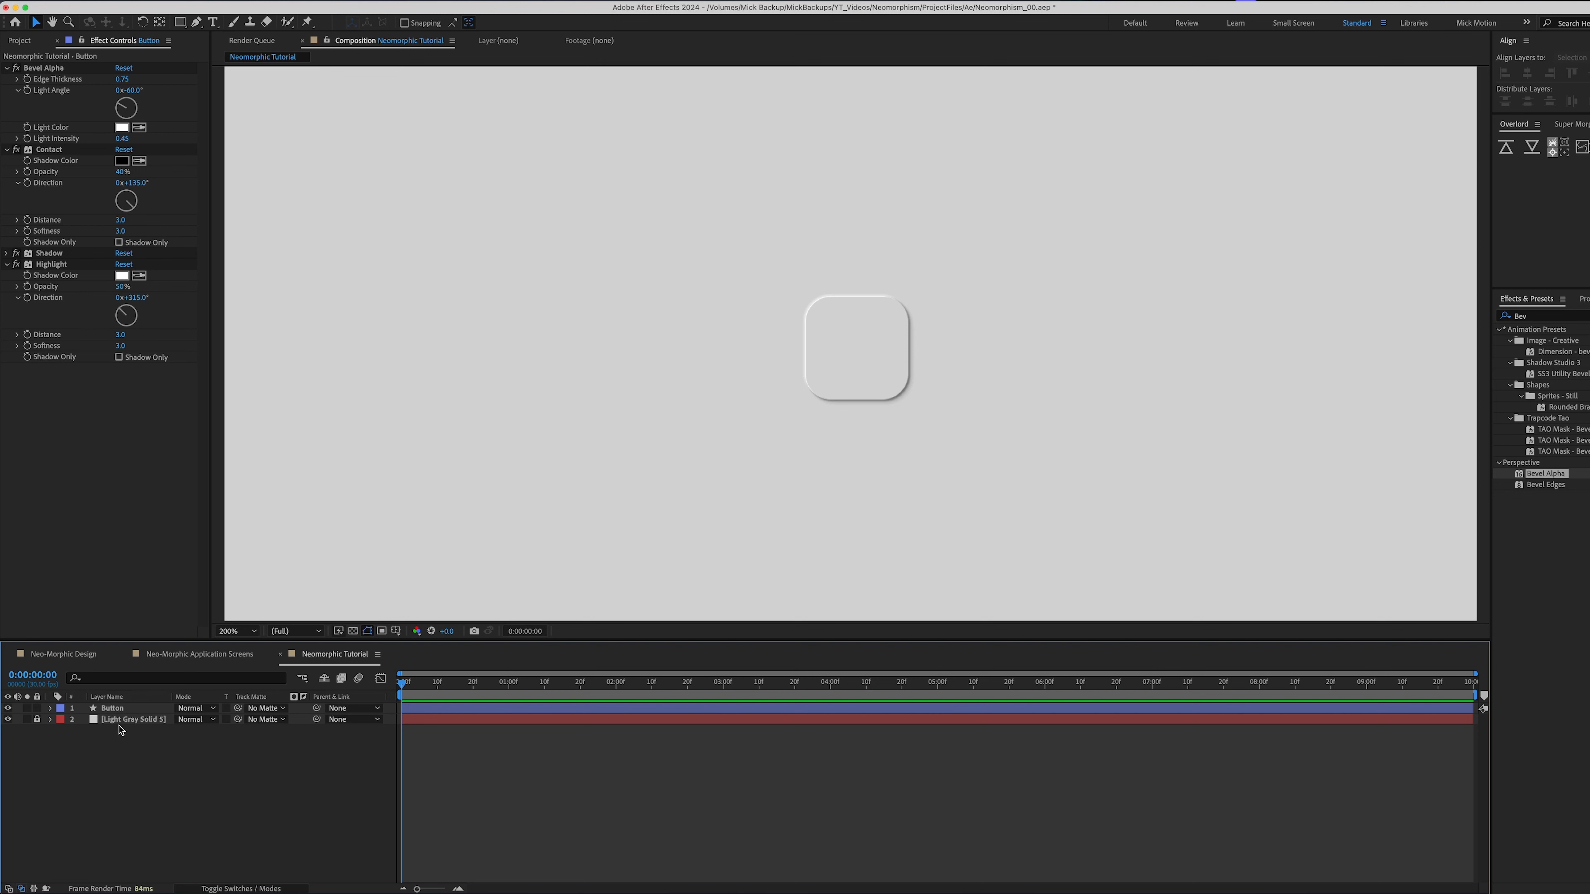
# Duplicate the Button layer and move the copy horizontally to the right of the original button.
pyautogui.click(118, 709)
pyautogui.hotkey('ctrl', 'd')
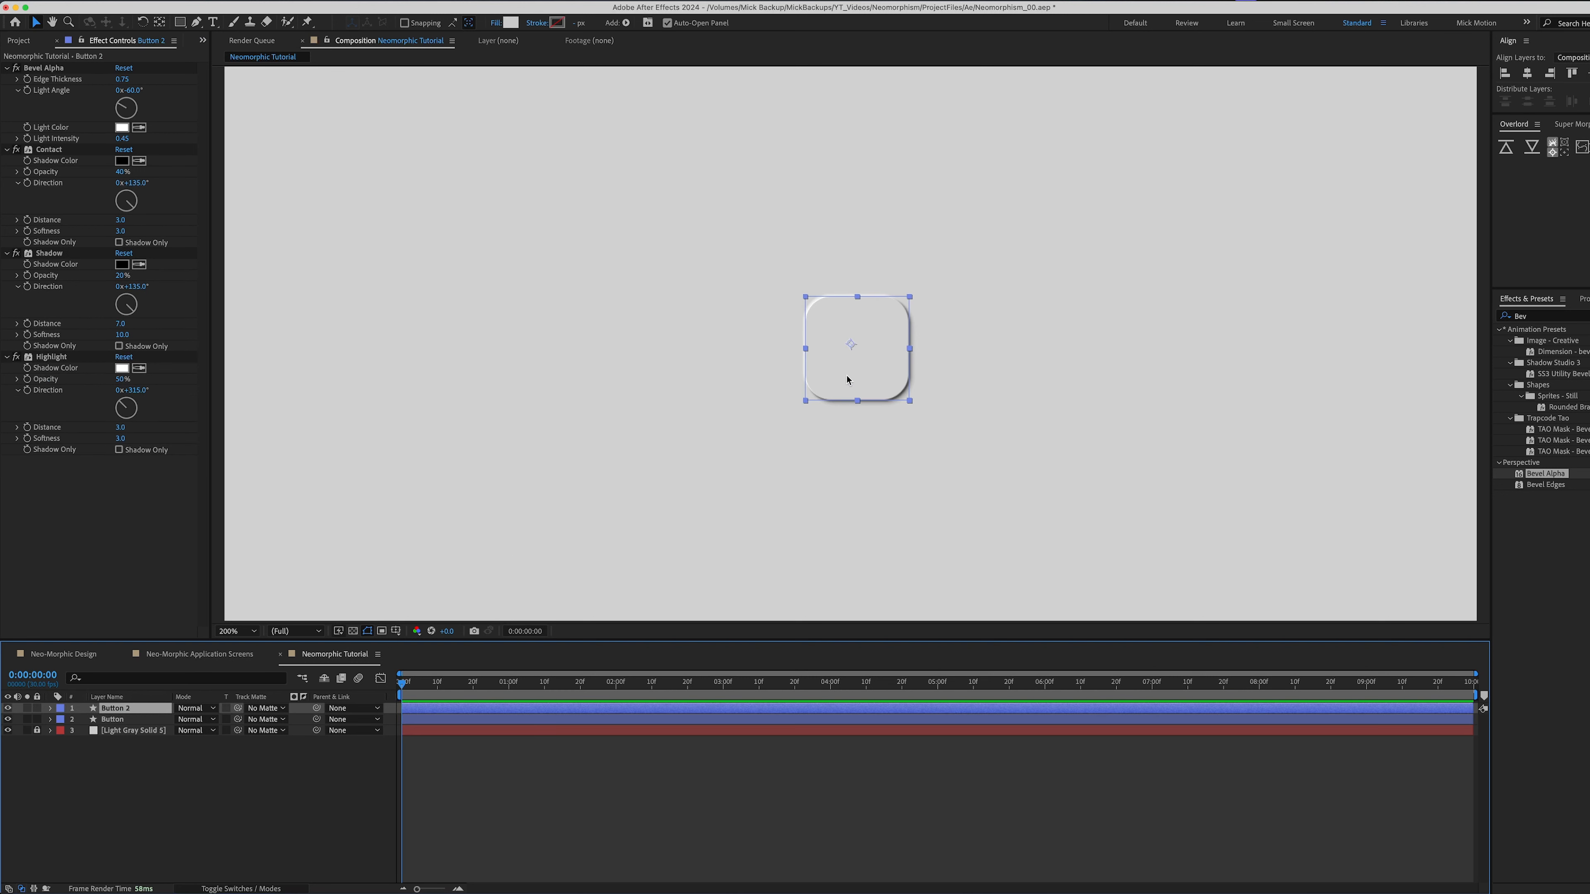
pyautogui.moveTo(846, 380); pyautogui.dragTo(995, 380)
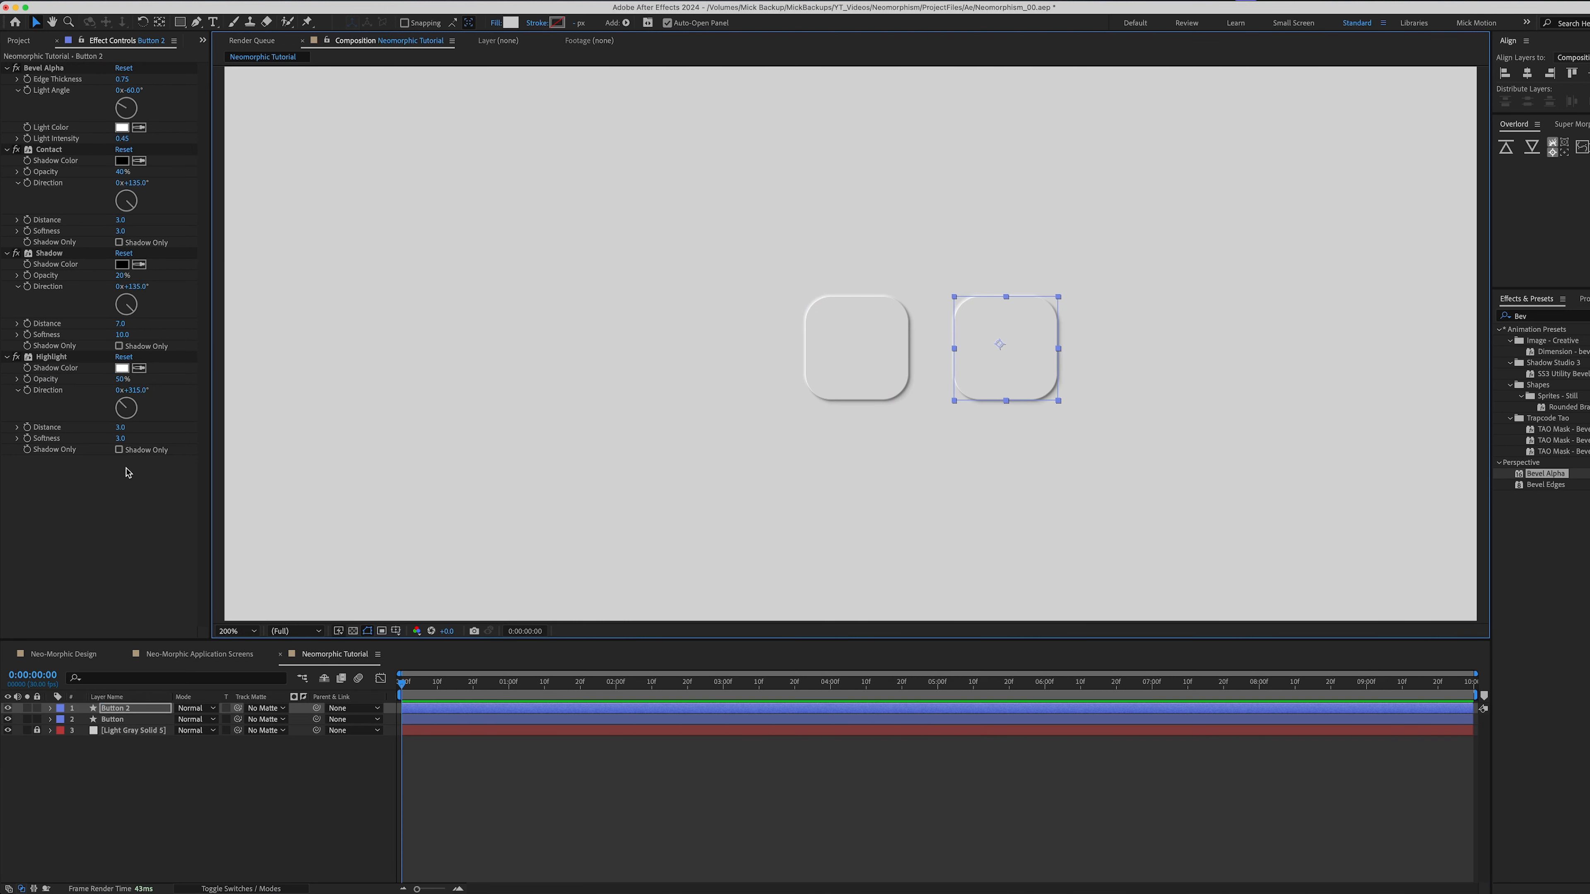
# Collapse the effects of the Button 2 layer and disable its Contact and Shadow effects.
pyautogui.click(6, 67)
pyautogui.click(6, 79)
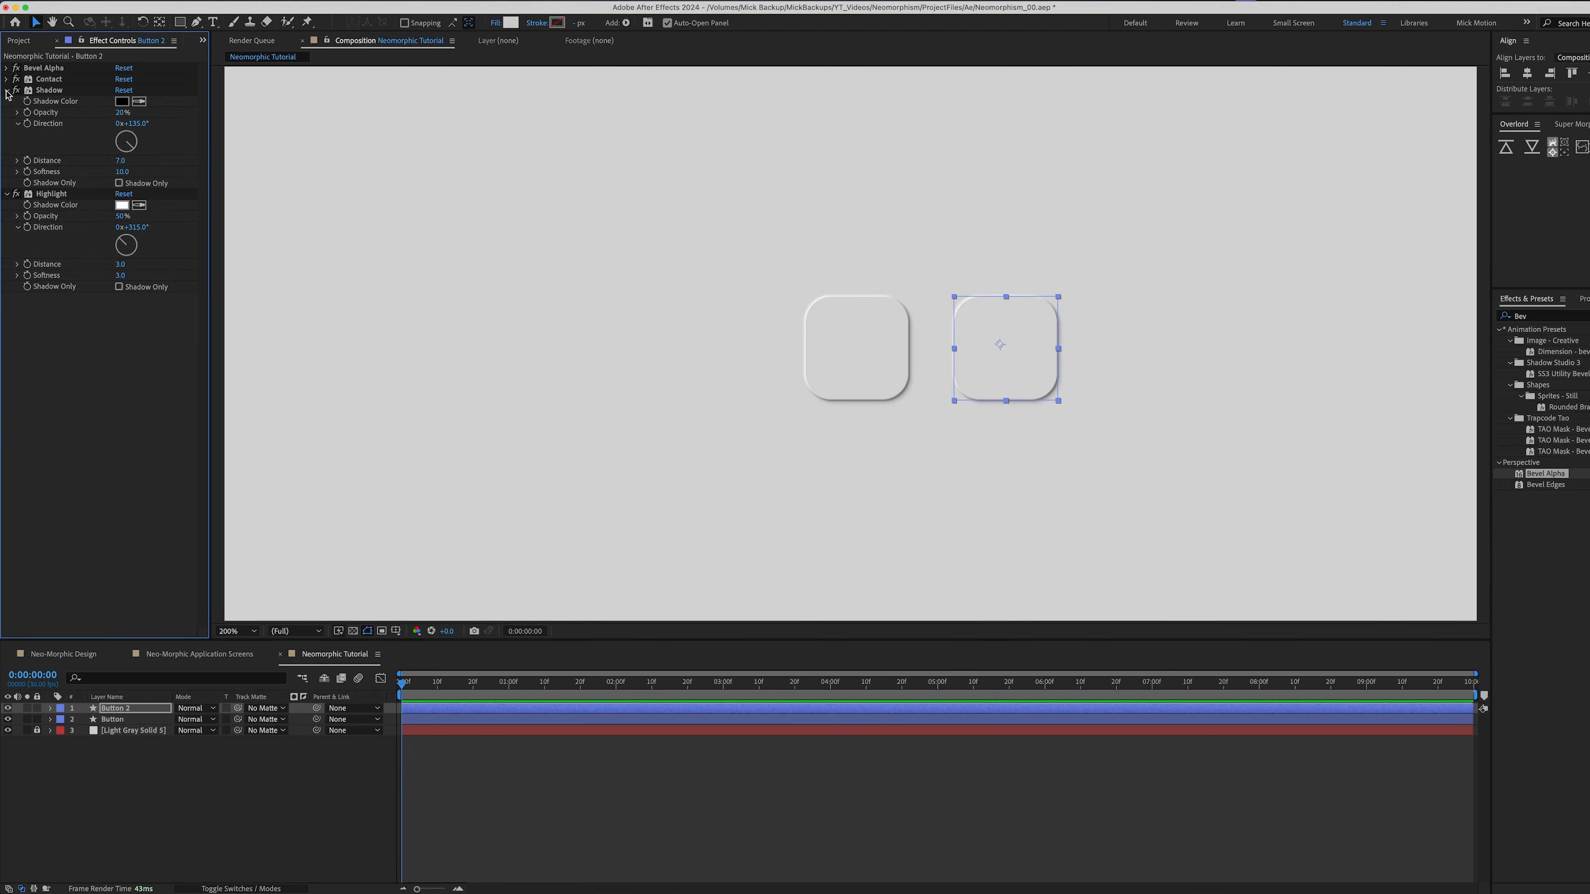
pyautogui.click(6, 90)
pyautogui.click(7, 101)
pyautogui.click(45, 101)
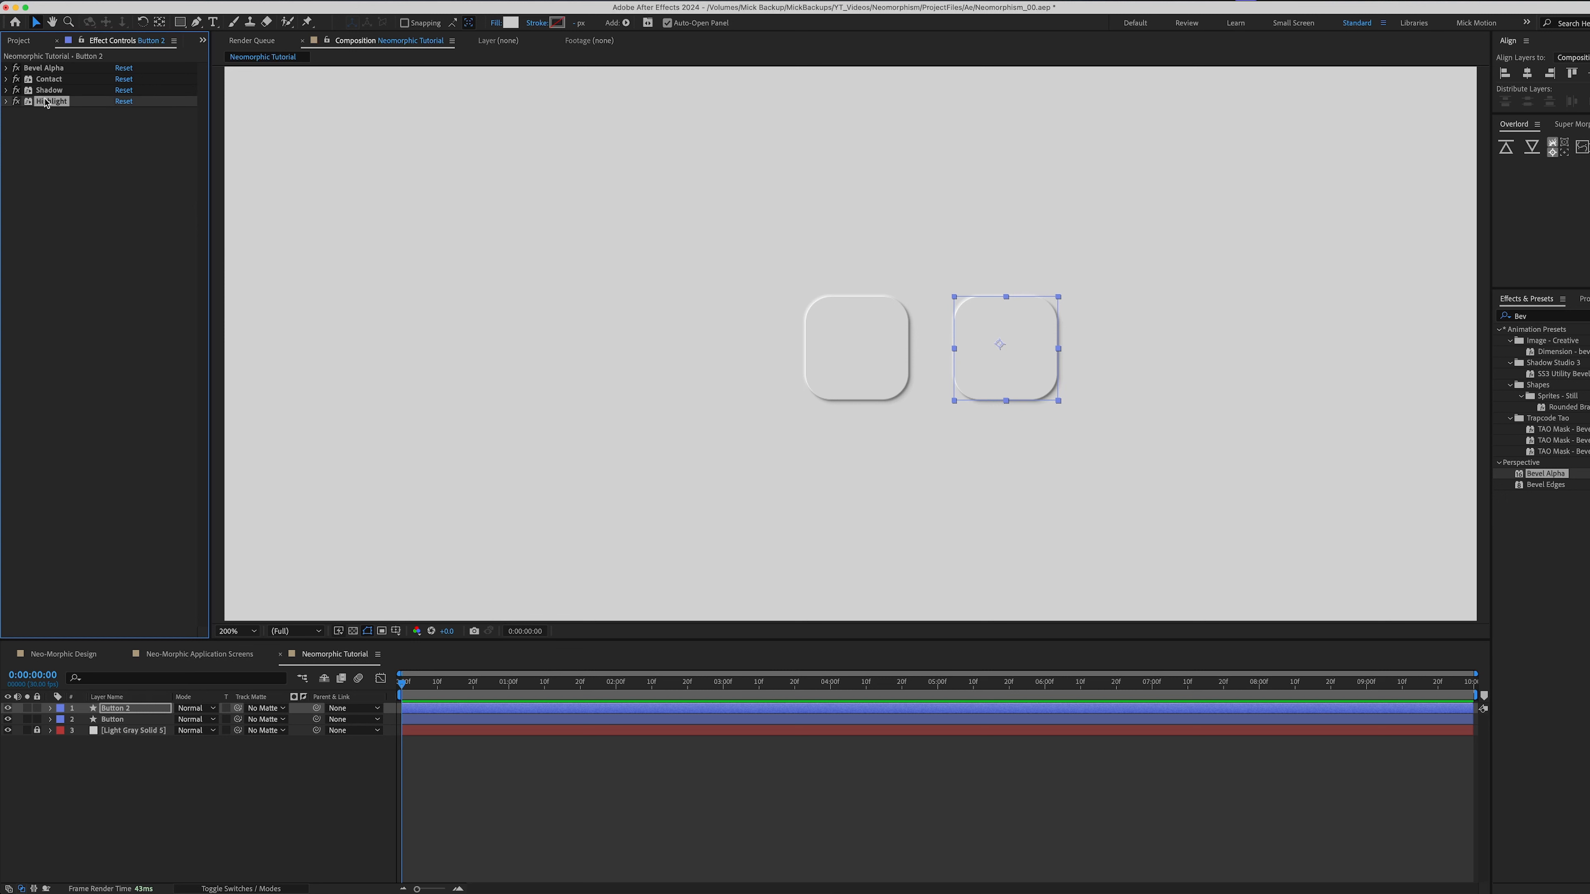
pyautogui.click(49, 70)
pyautogui.click(16, 79)
pyautogui.click(17, 90)
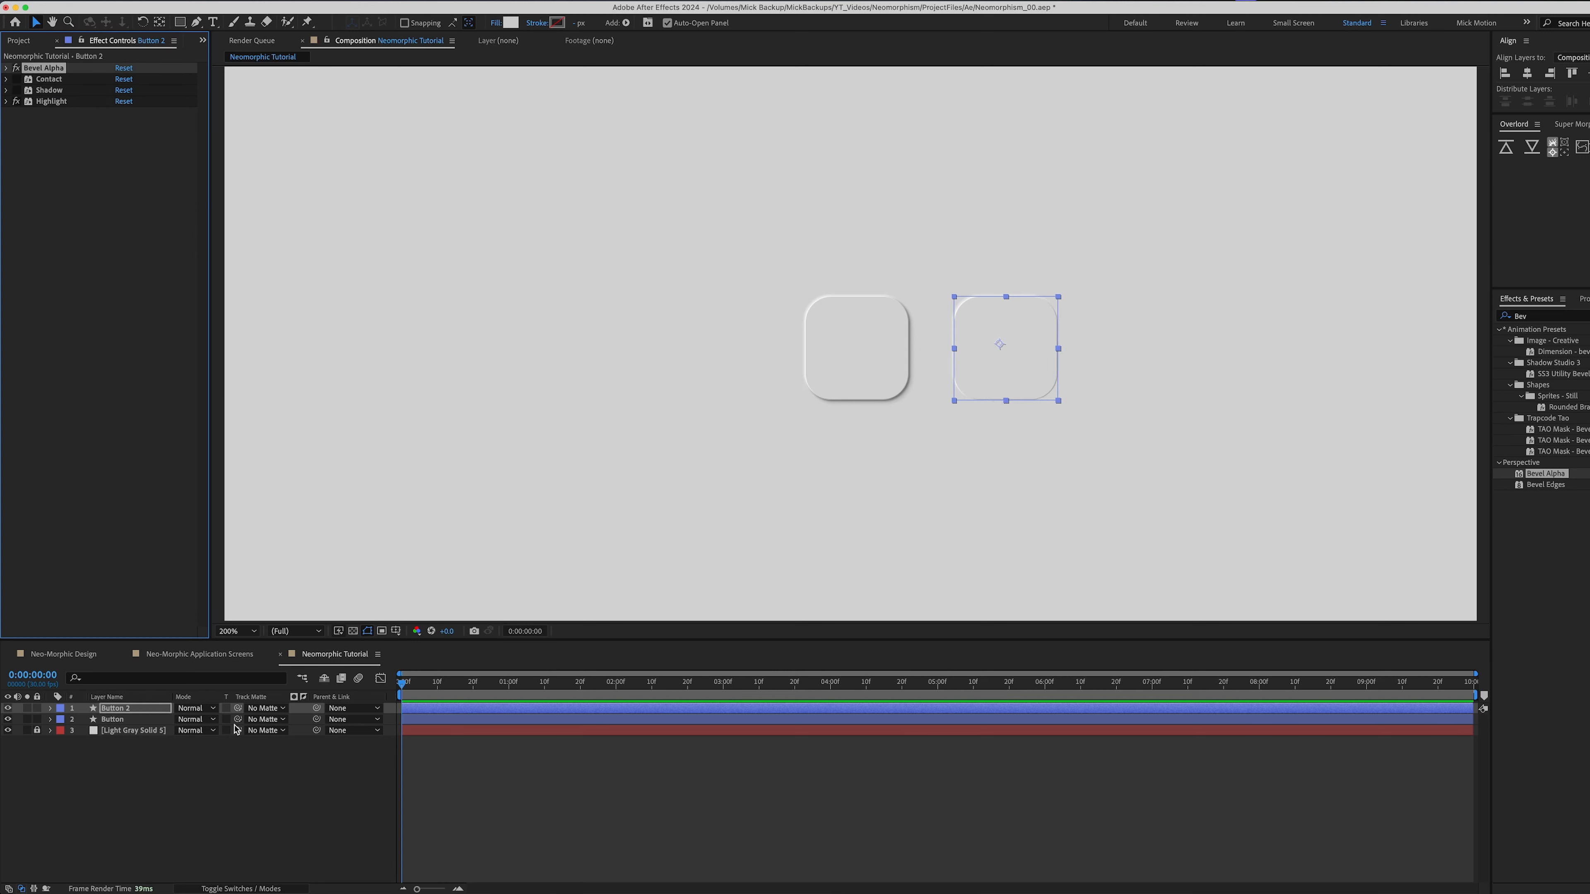
pyautogui.click(231, 802)
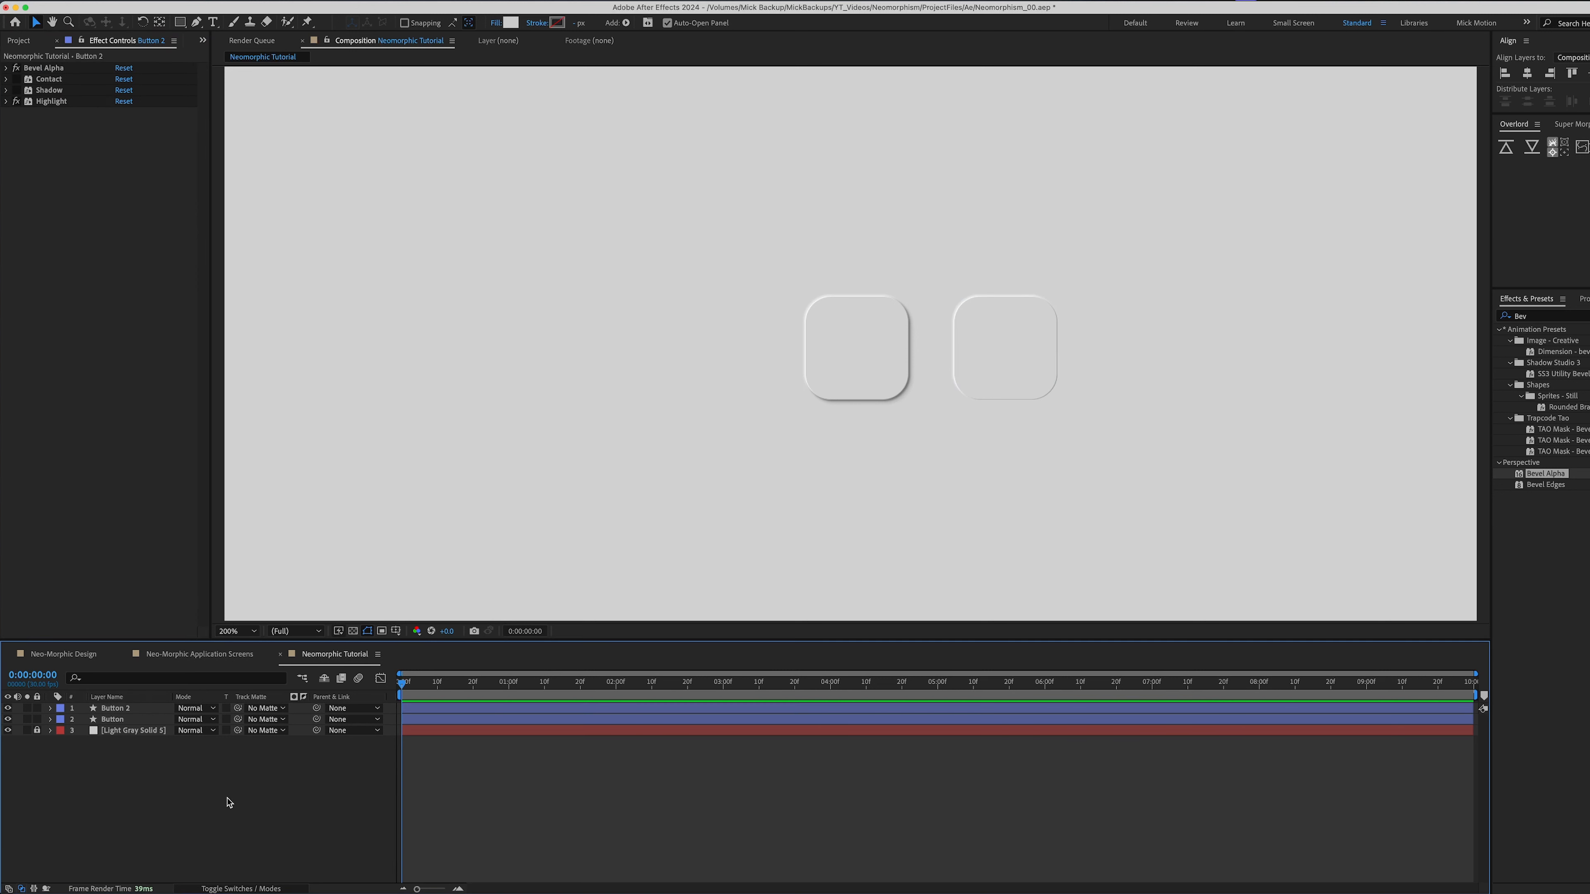
# Rename the original Button layer as Button Outward.
pyautogui.click(122, 724)
pyautogui.press('Return')
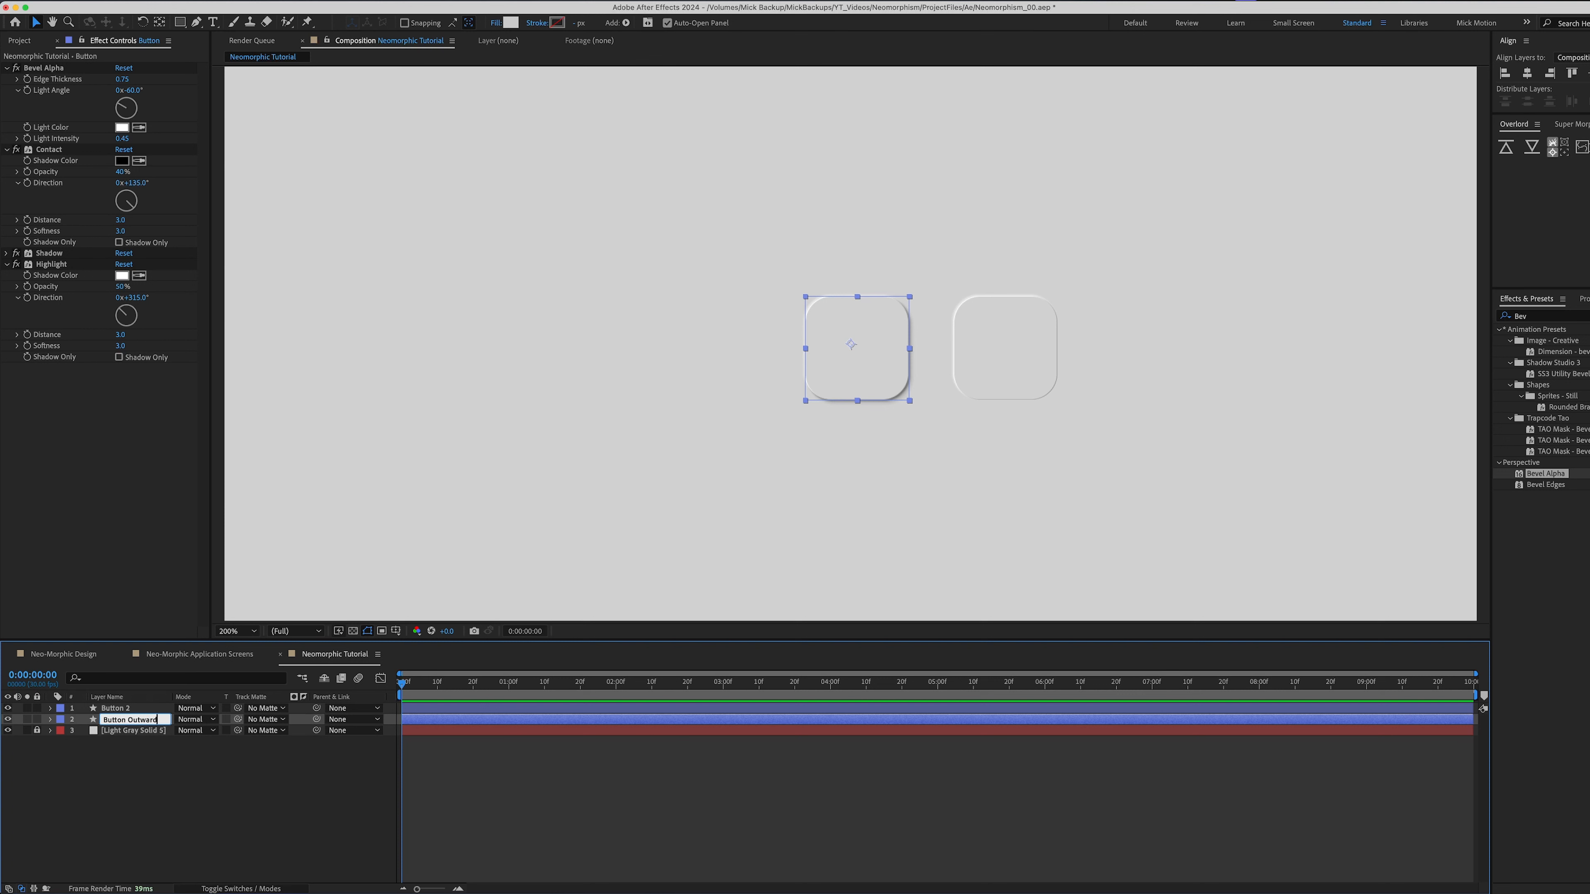
pyautogui.press('Return')
# Rename the Button 2 layer as Button Inward.
pyautogui.click(122, 708)
pyautogui.press('Return')
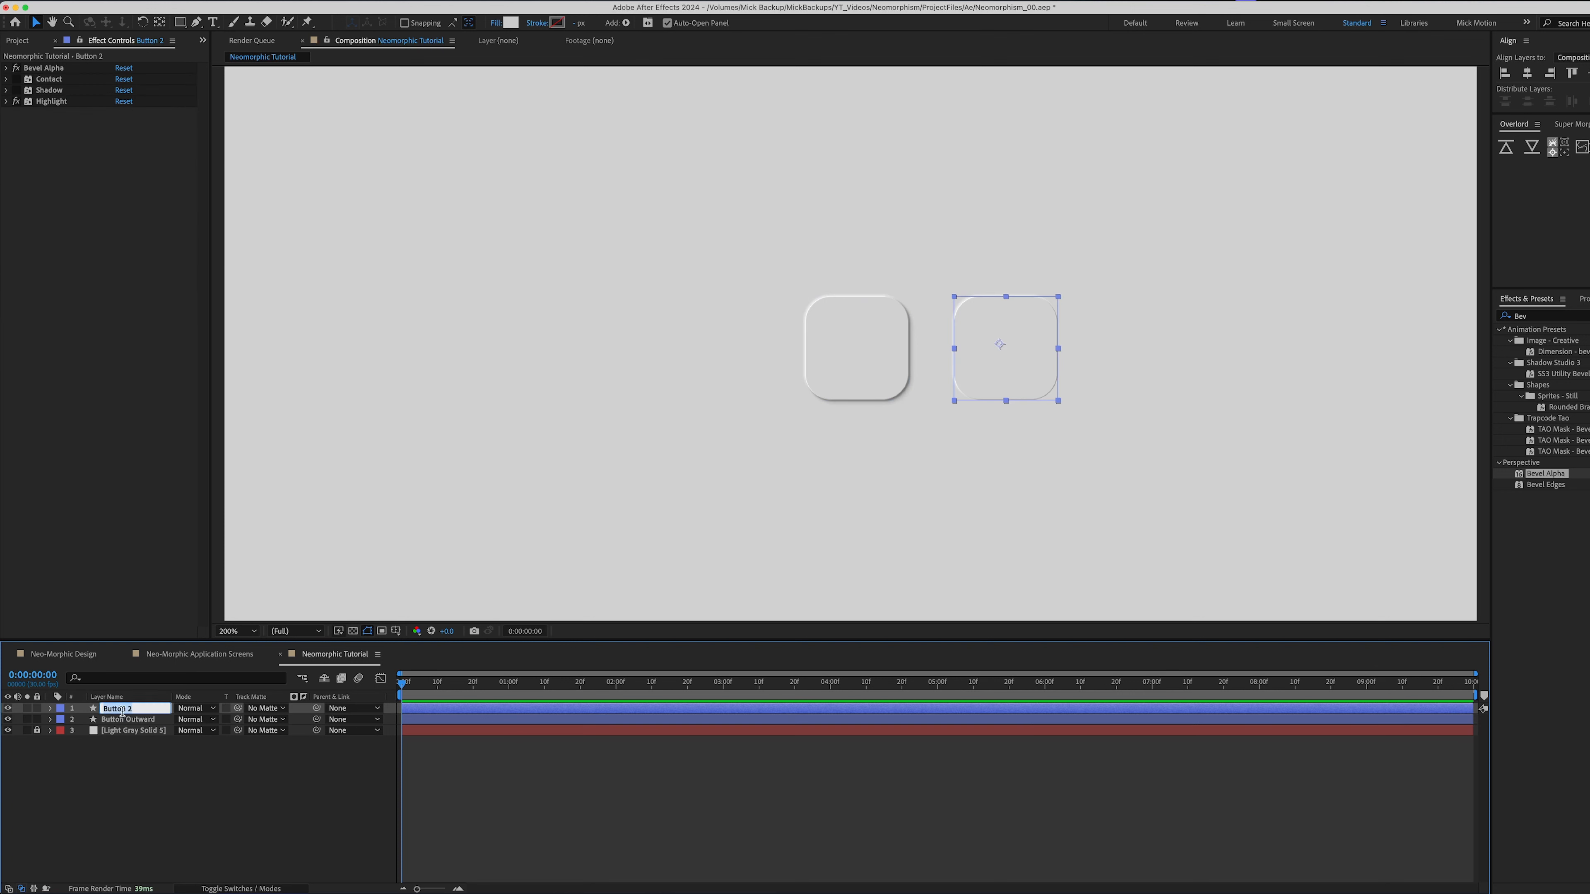
pyautogui.press('Right')
pyautogui.write('Inward')
pyautogui.press('Return')
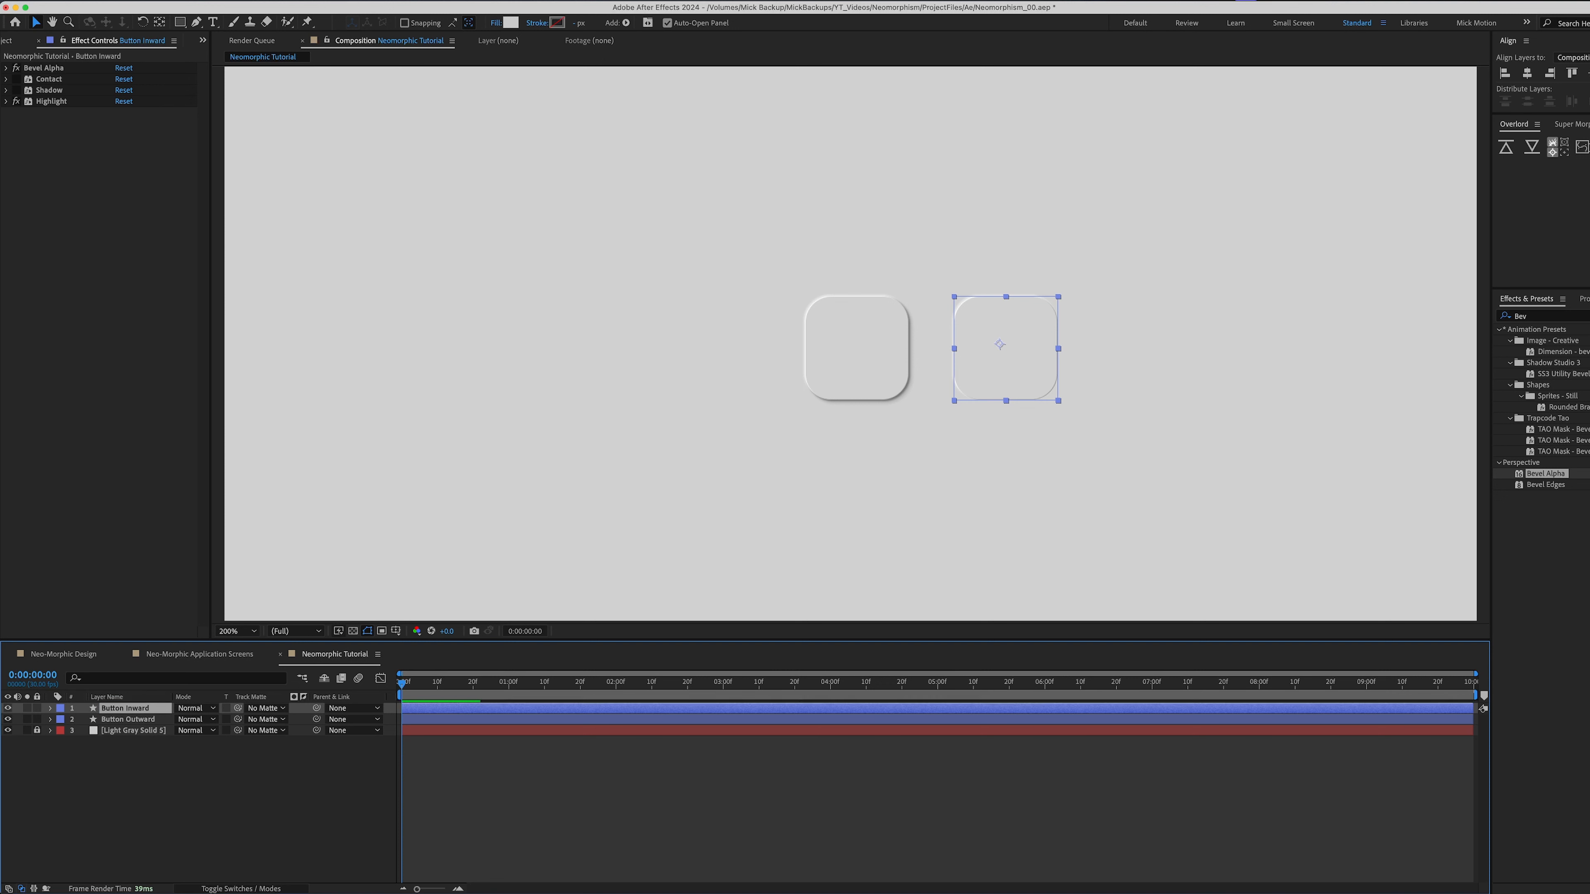
# Add an Inner Shadow layer style to the Button Inward layer.
pyautogui.rightClick(154, 712)
pyautogui.moveTo(219, 597)
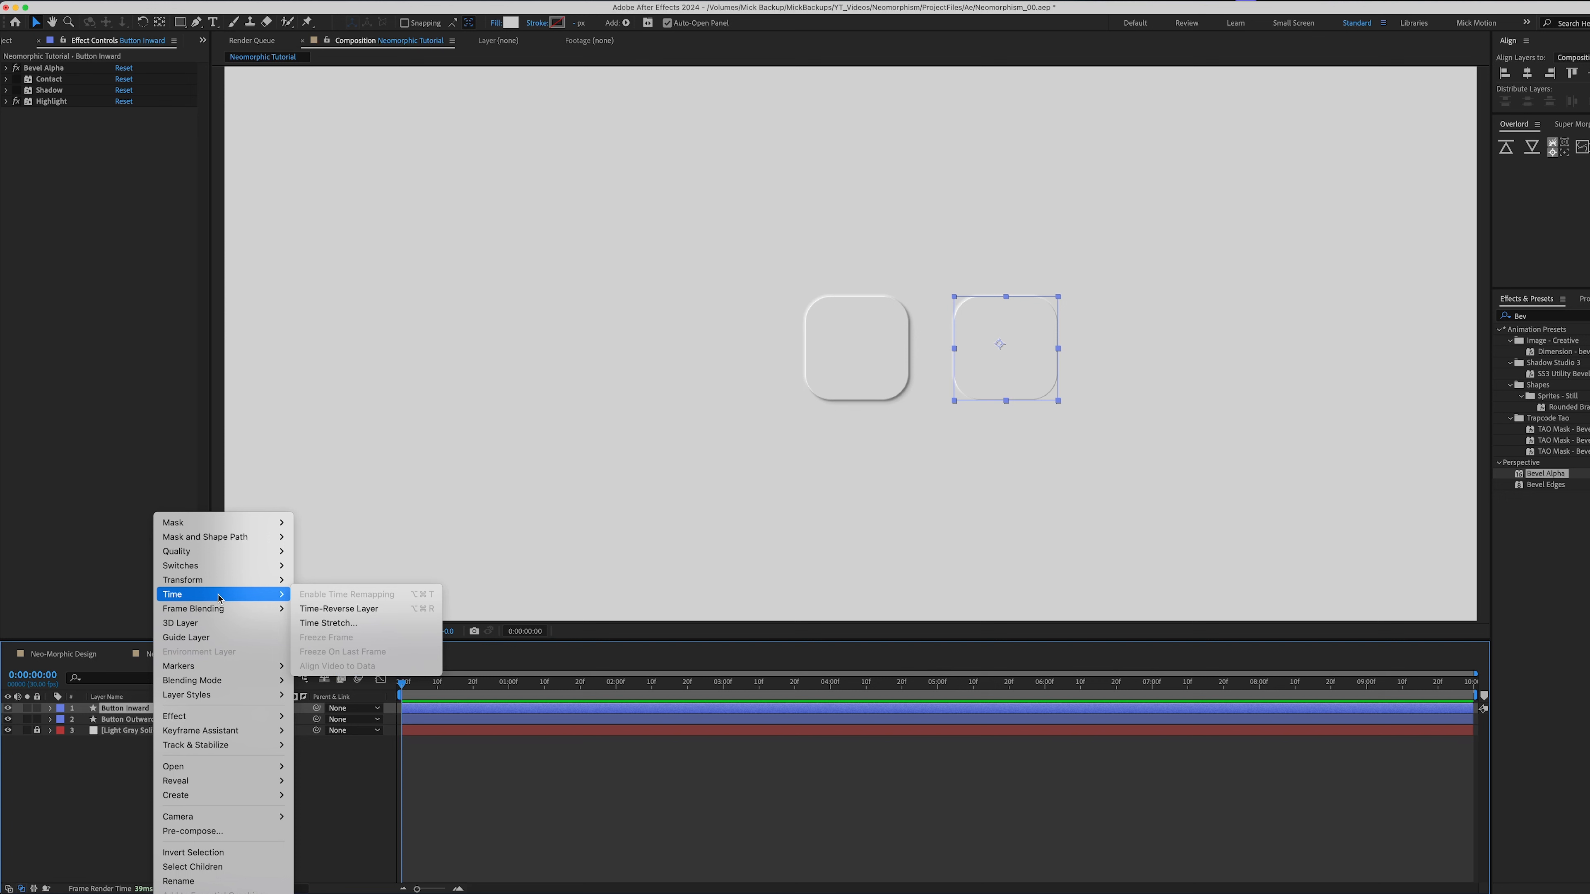
pyautogui.moveTo(224, 696)
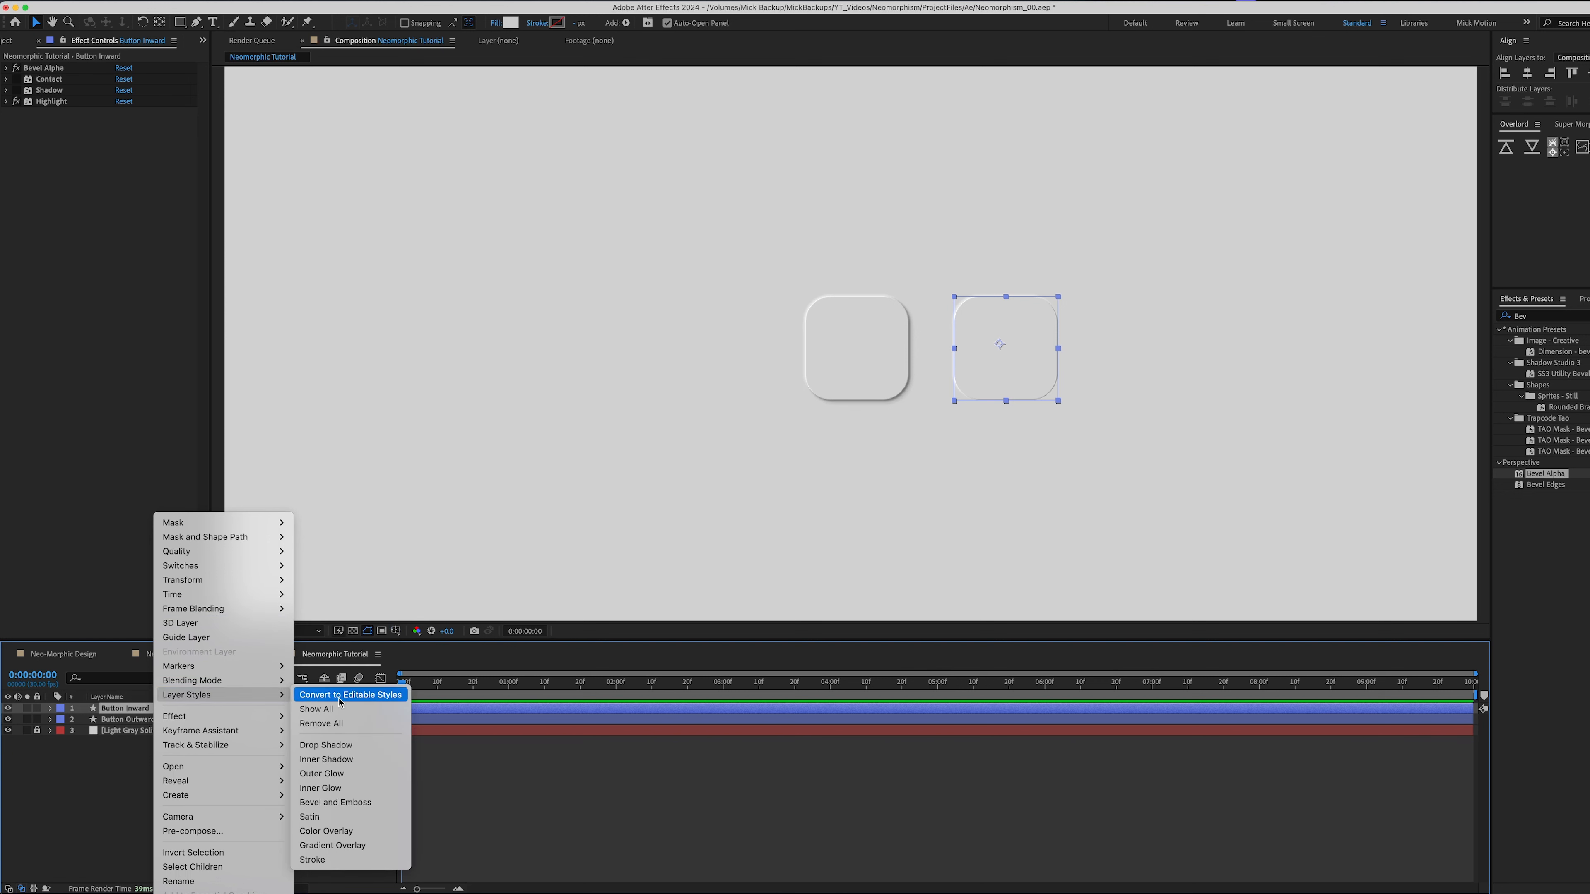
pyautogui.click(368, 764)
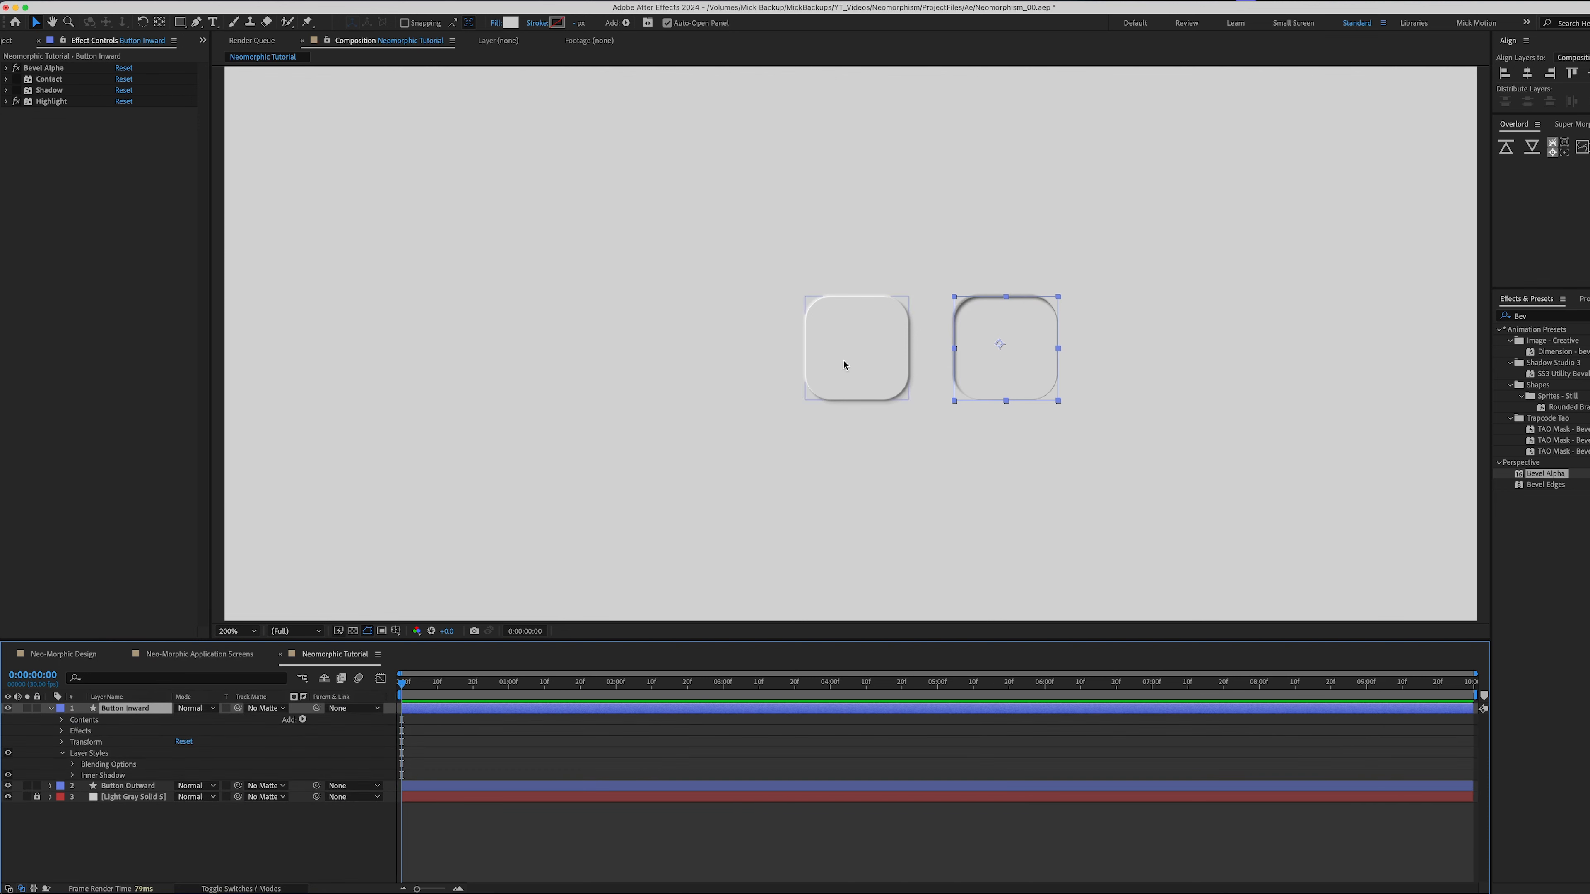
# Expand the Inner Shadow settings of Button Inward and set the shadow's distance to 3.
pyautogui.click(73, 777)
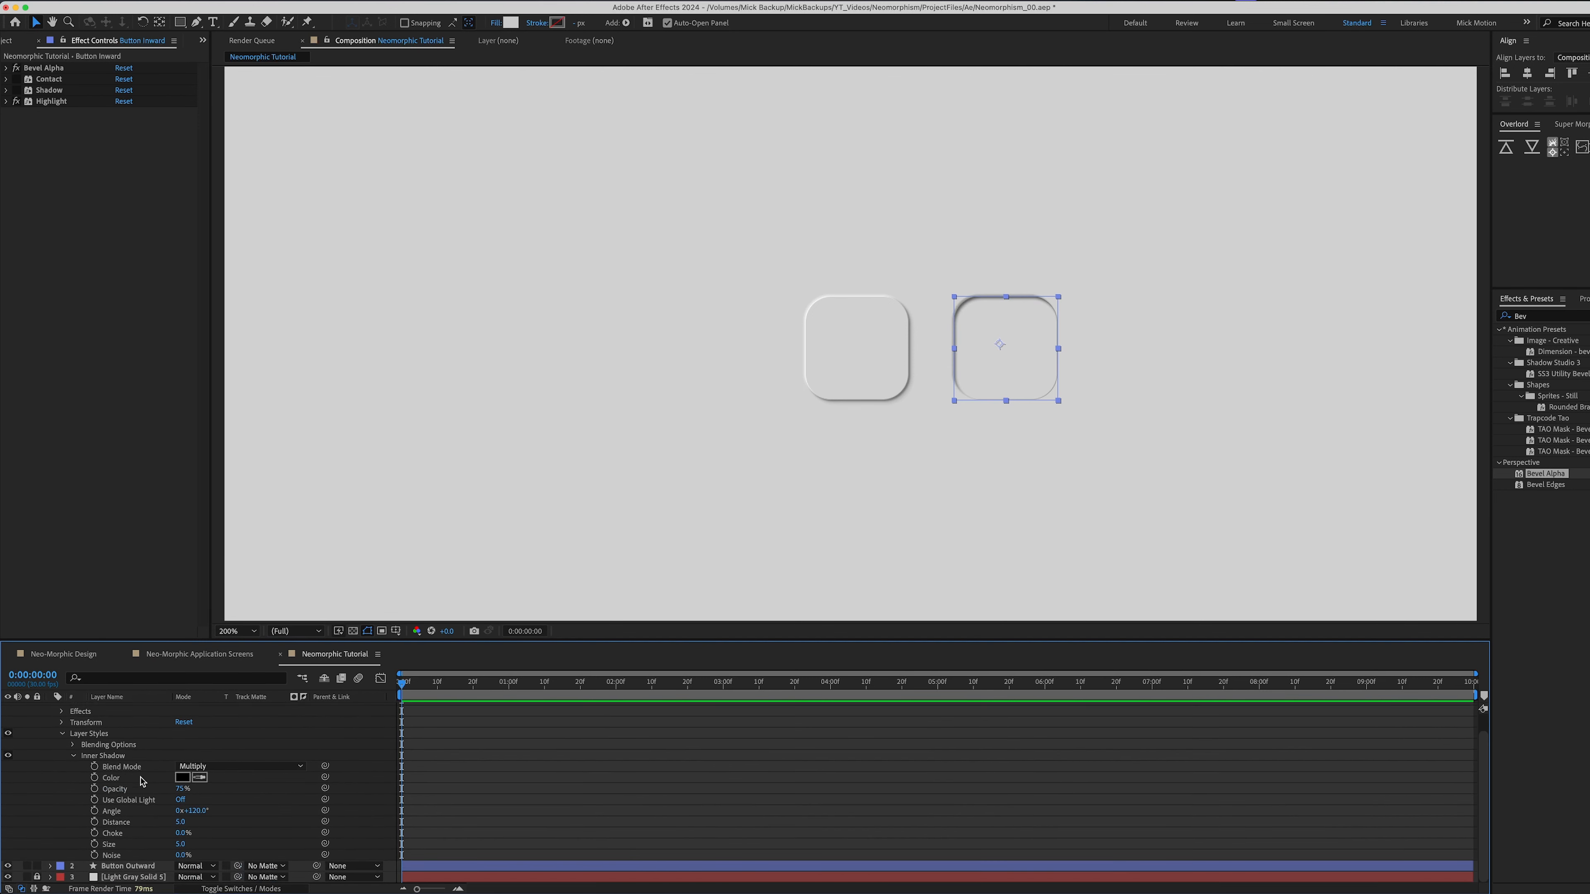
pyautogui.press('.')
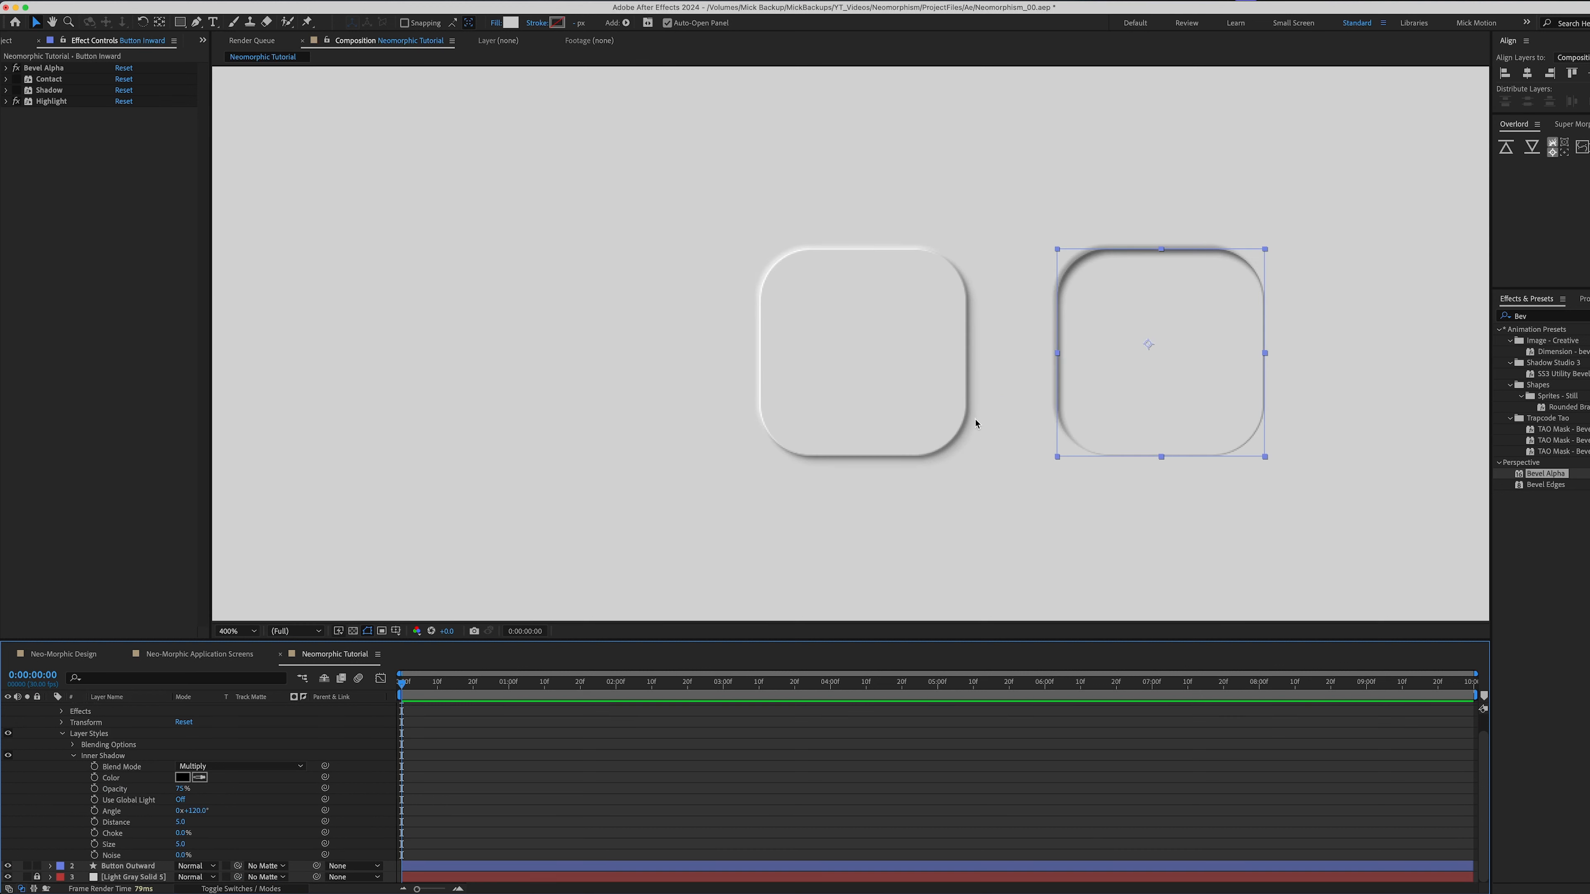
pyautogui.moveTo(976, 428); pyautogui.dragTo(772, 393)
pyautogui.click(181, 823)
pyautogui.write('3')
pyautogui.press('Tab')
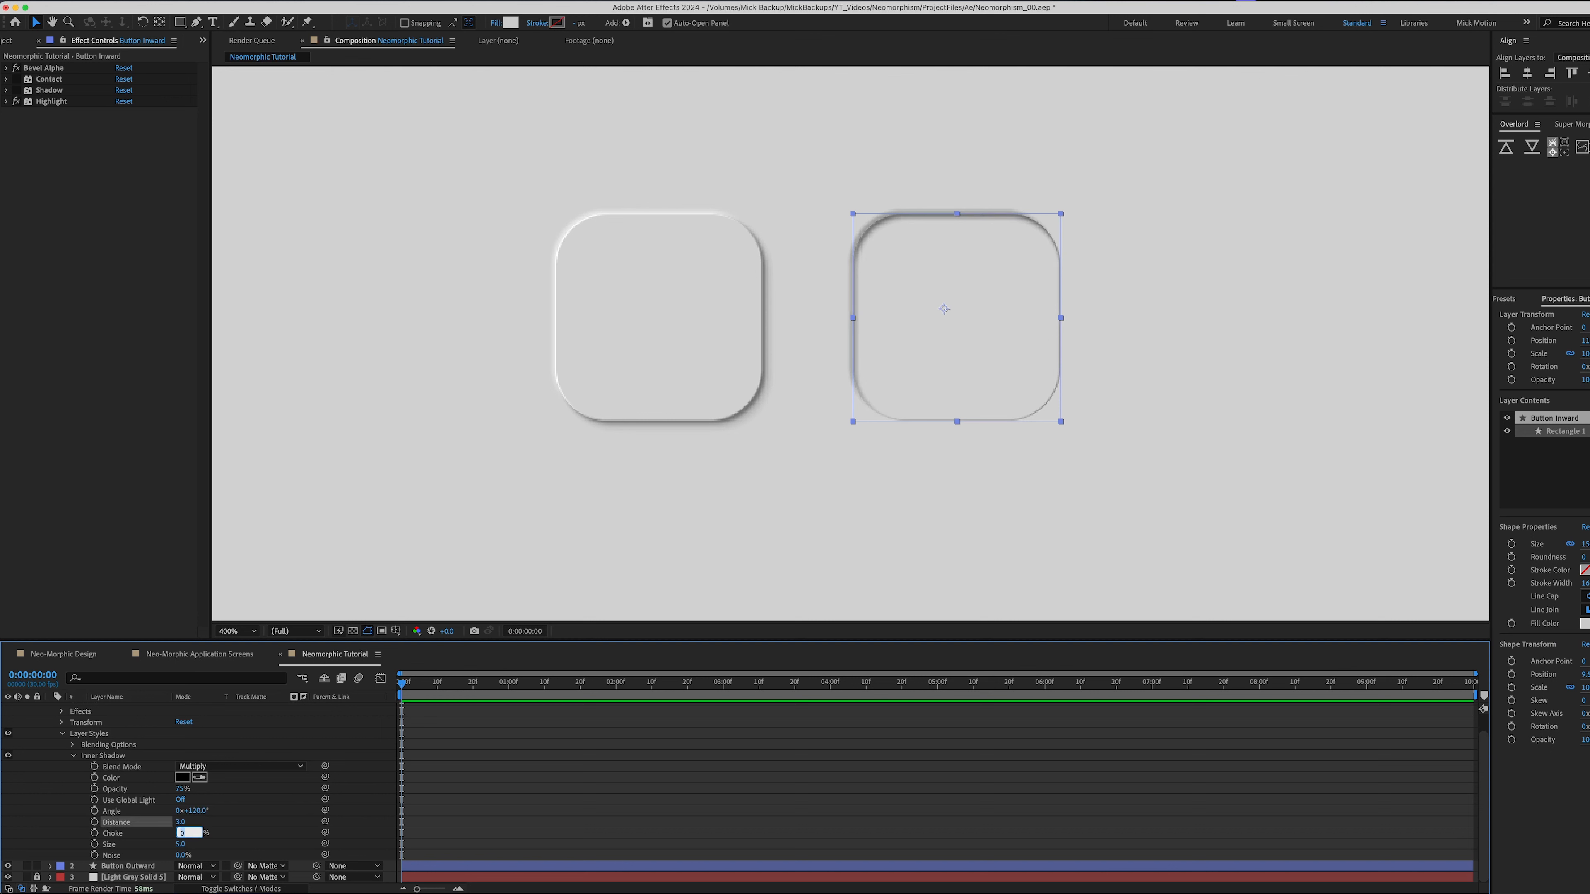
pyautogui.click(270, 818)
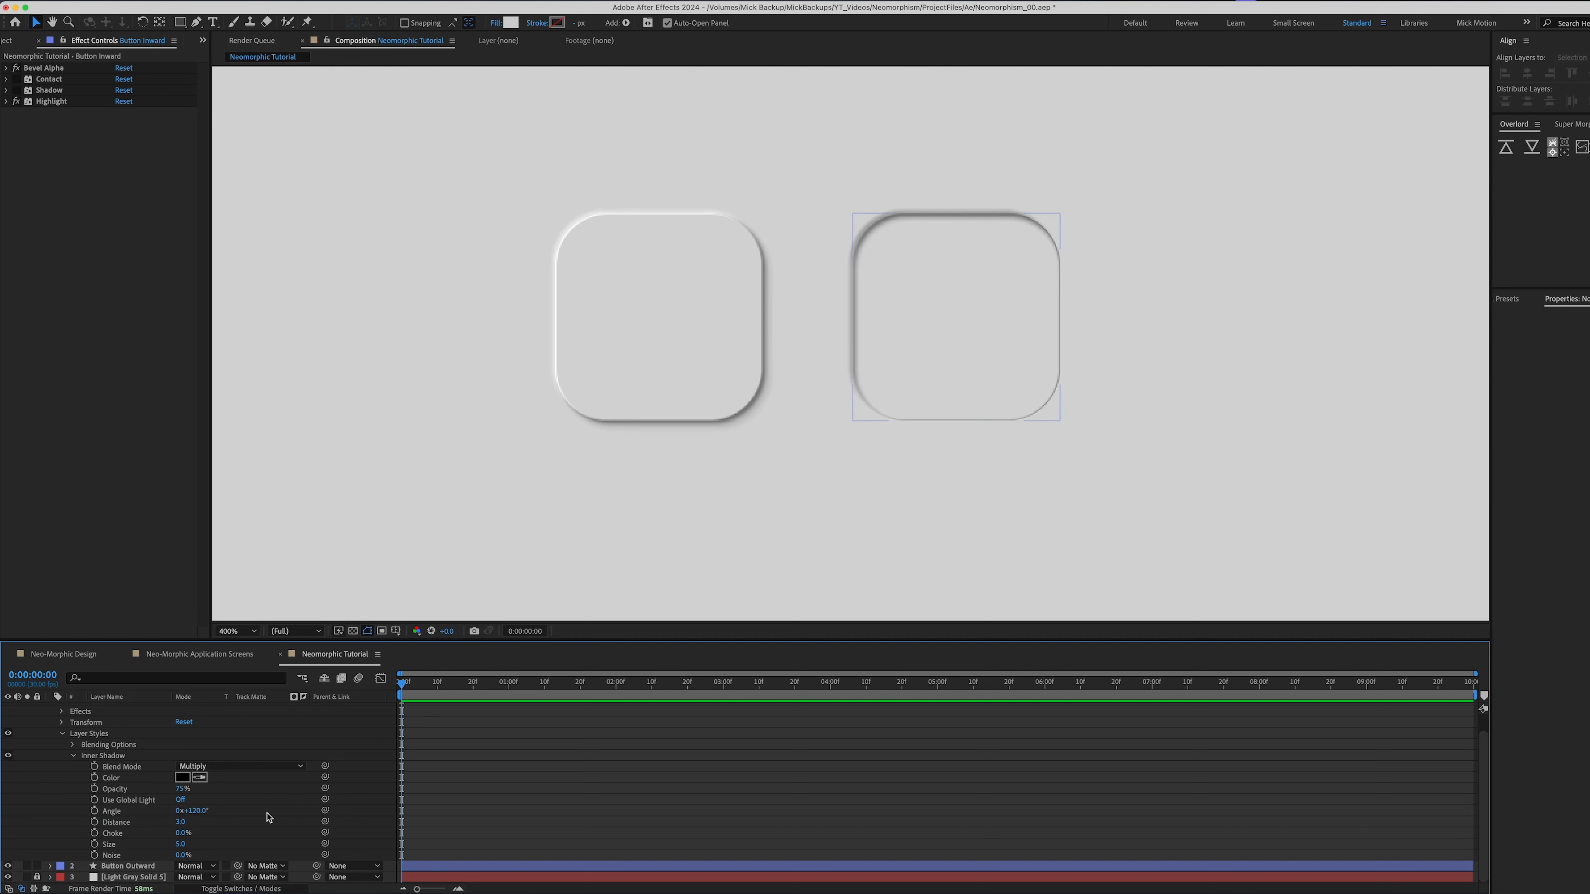
# On Button Inward, set the Highlight effect's direction to 135° and the Bevel Alpha light angle to -225°.
pyautogui.click(6, 101)
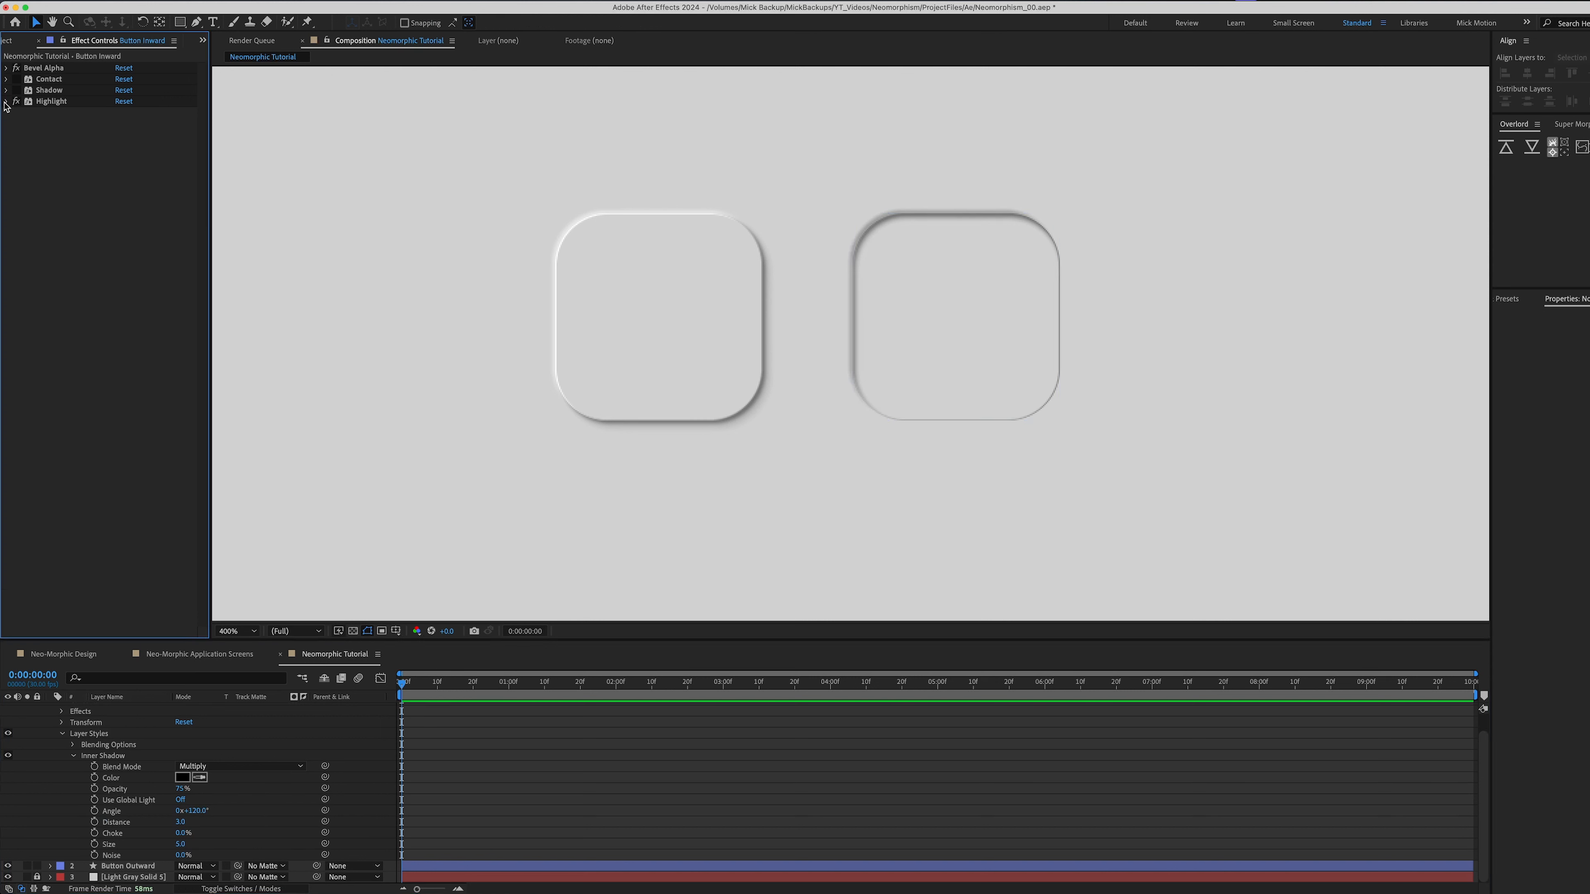
pyautogui.moveTo(119, 146); pyautogui.dragTo(134, 158)
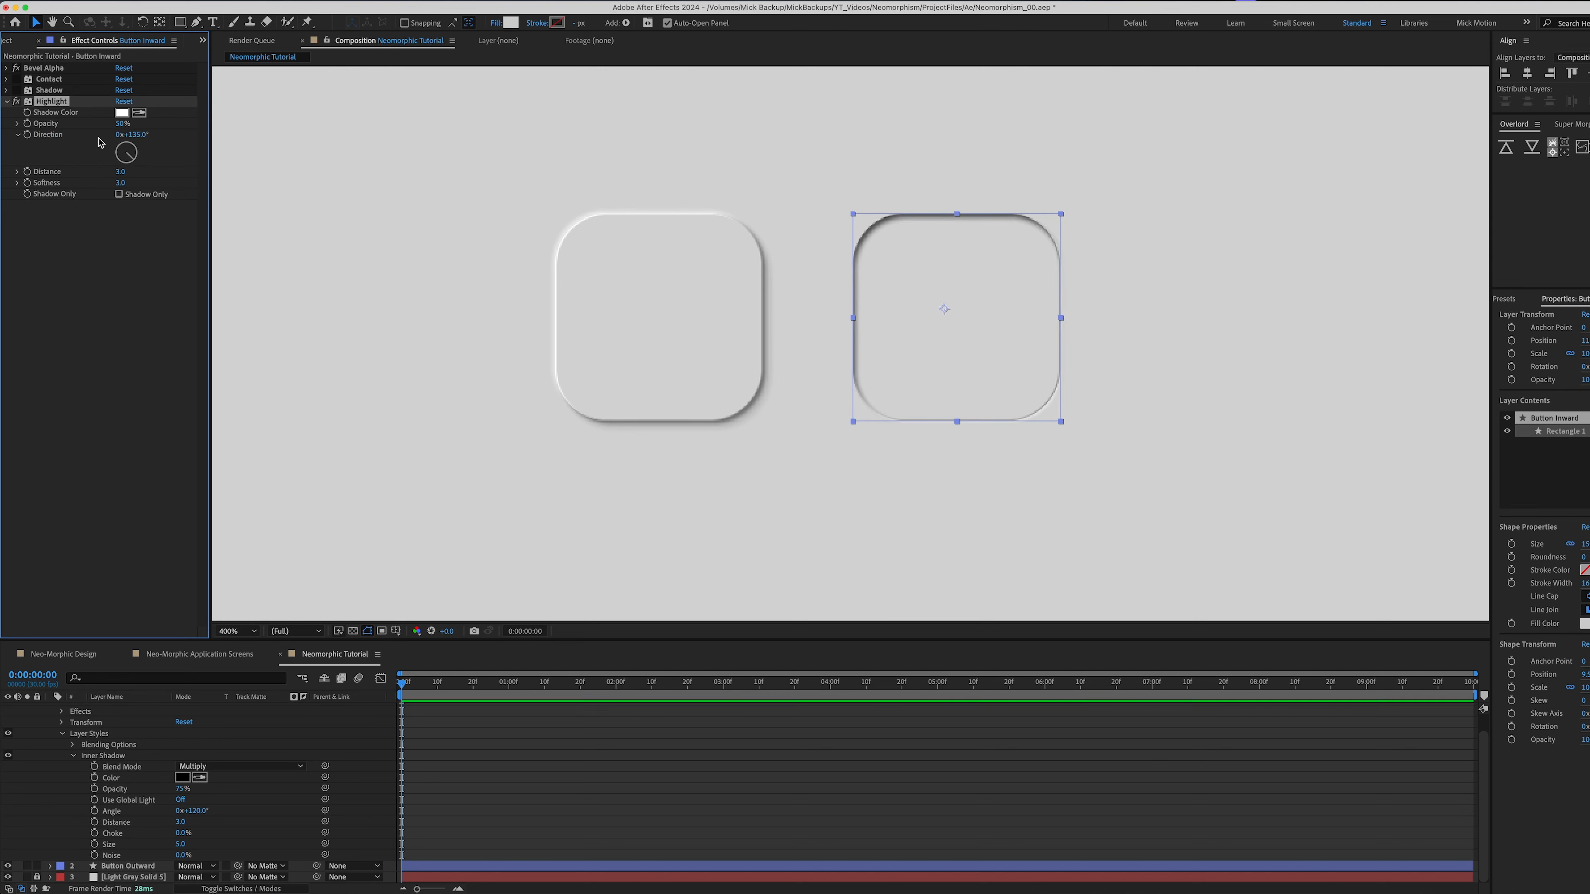
pyautogui.click(6, 67)
pyautogui.click(44, 67)
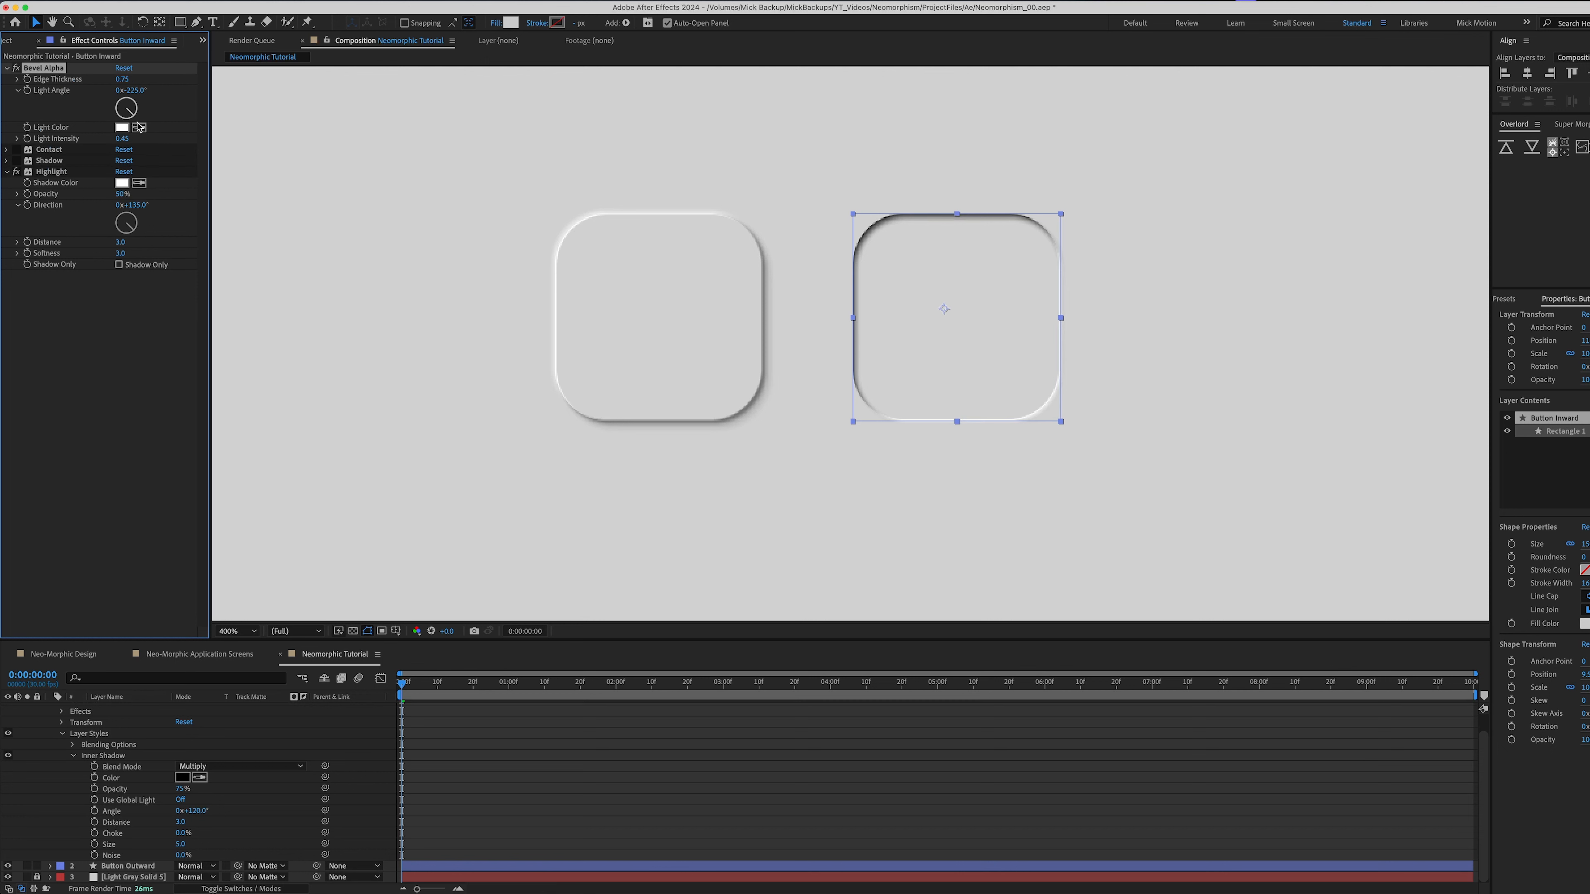
pyautogui.click(503, 183)
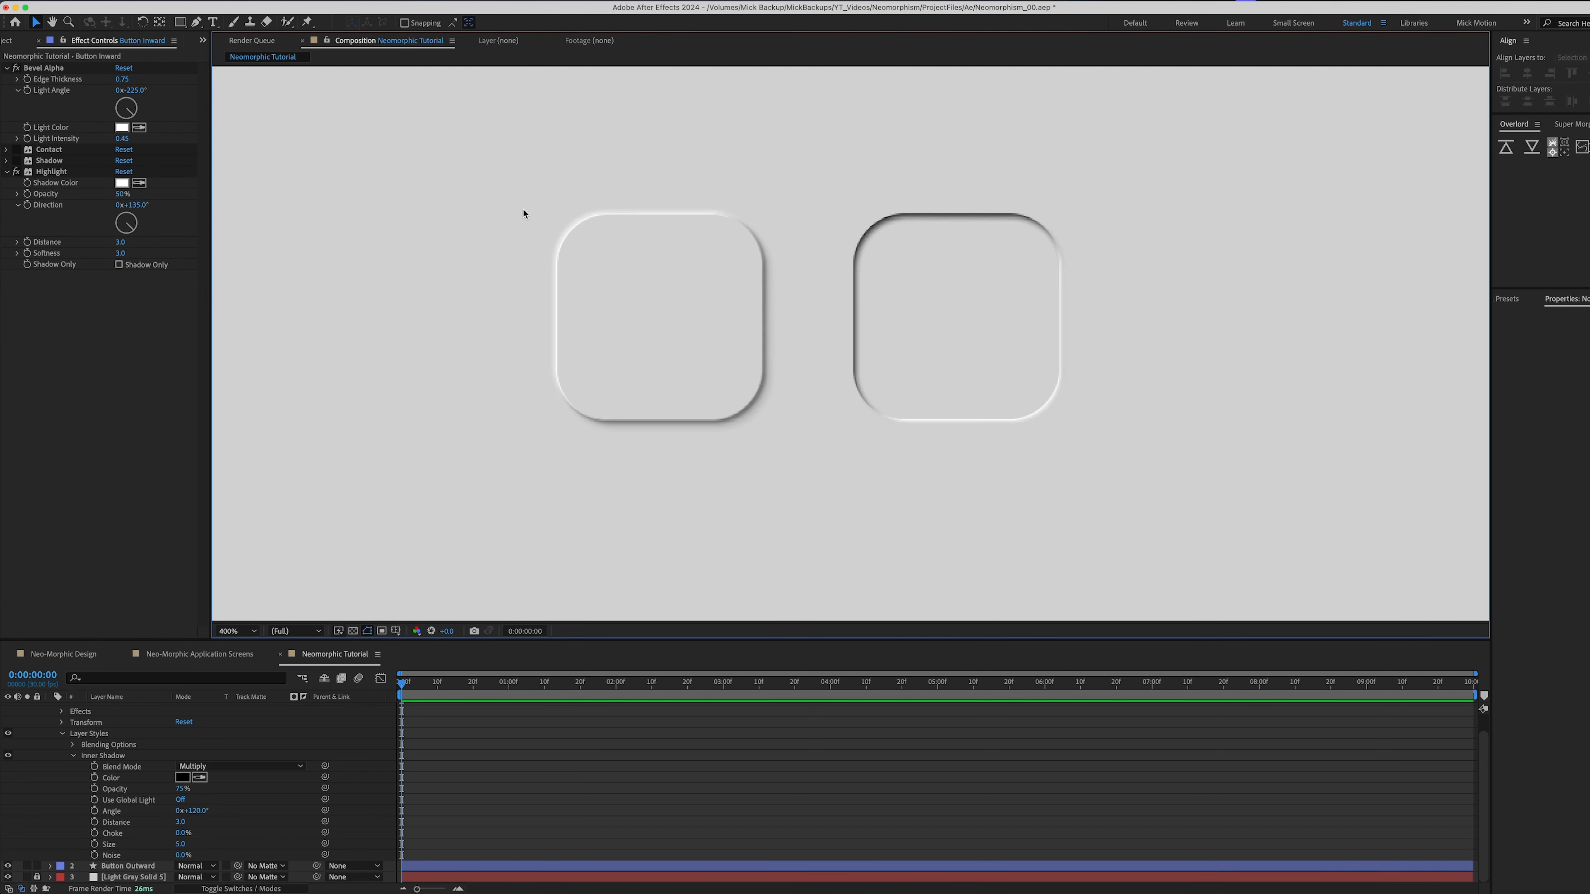
# Set the opacity of Button Inward's Inner Shadow to 50% and deselect the layer.
pyautogui.click(181, 788)
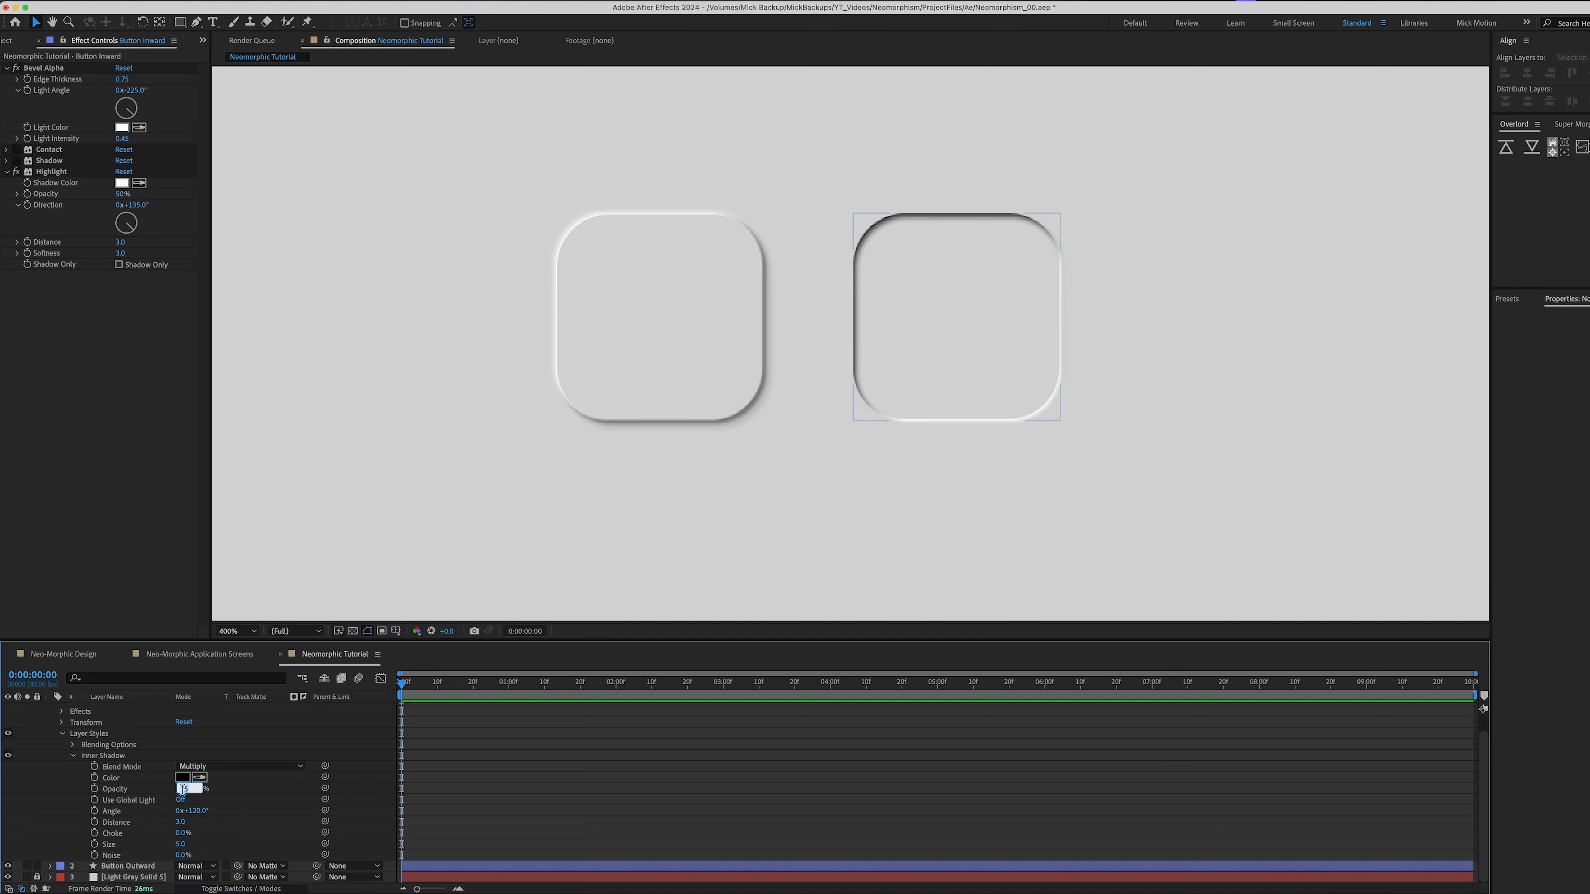
pyautogui.write('50')
pyautogui.press('Return')
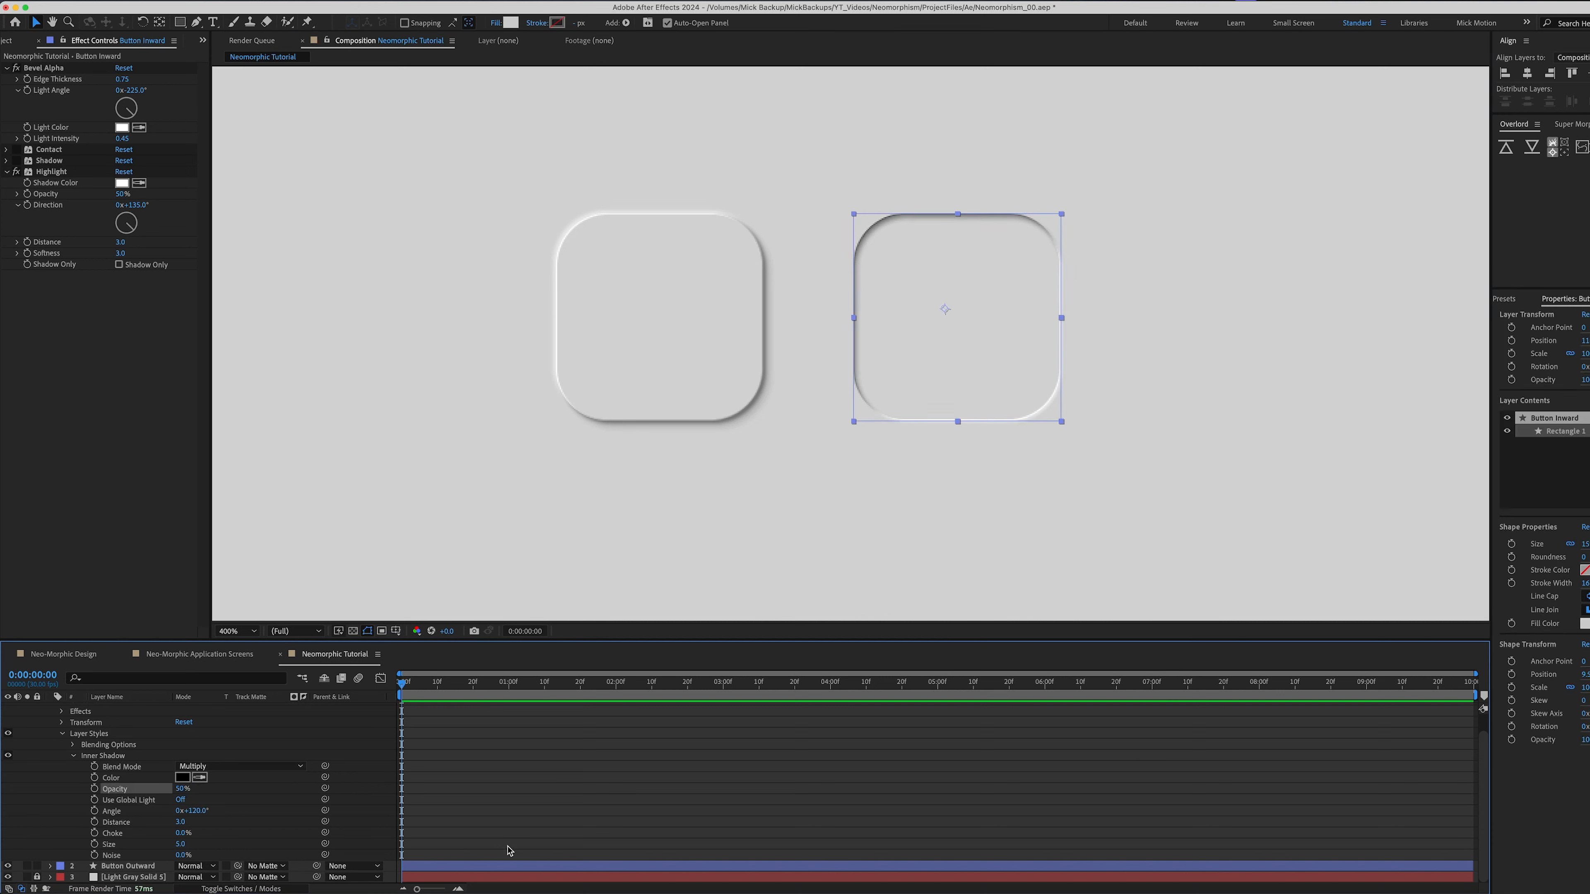
pyautogui.click(509, 850)
pyautogui.press(',')
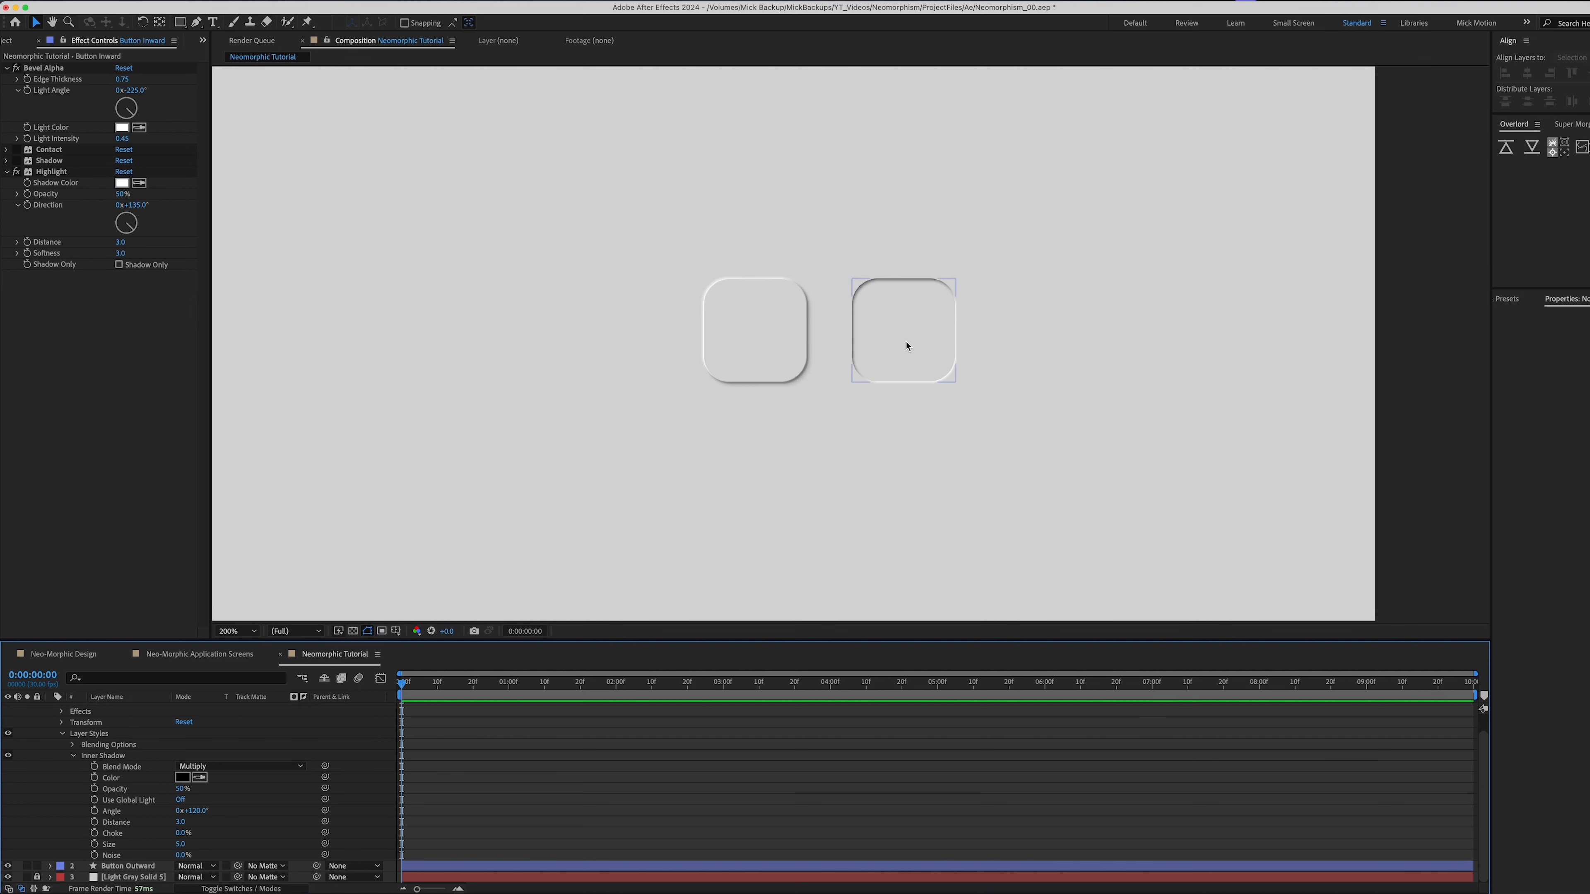
# Move the inward button slightly closer to the outward button and collapse the Button Inward layer's properties.
pyautogui.moveTo(907, 346); pyautogui.dragTo(898, 343)
pyautogui.click(535, 400)
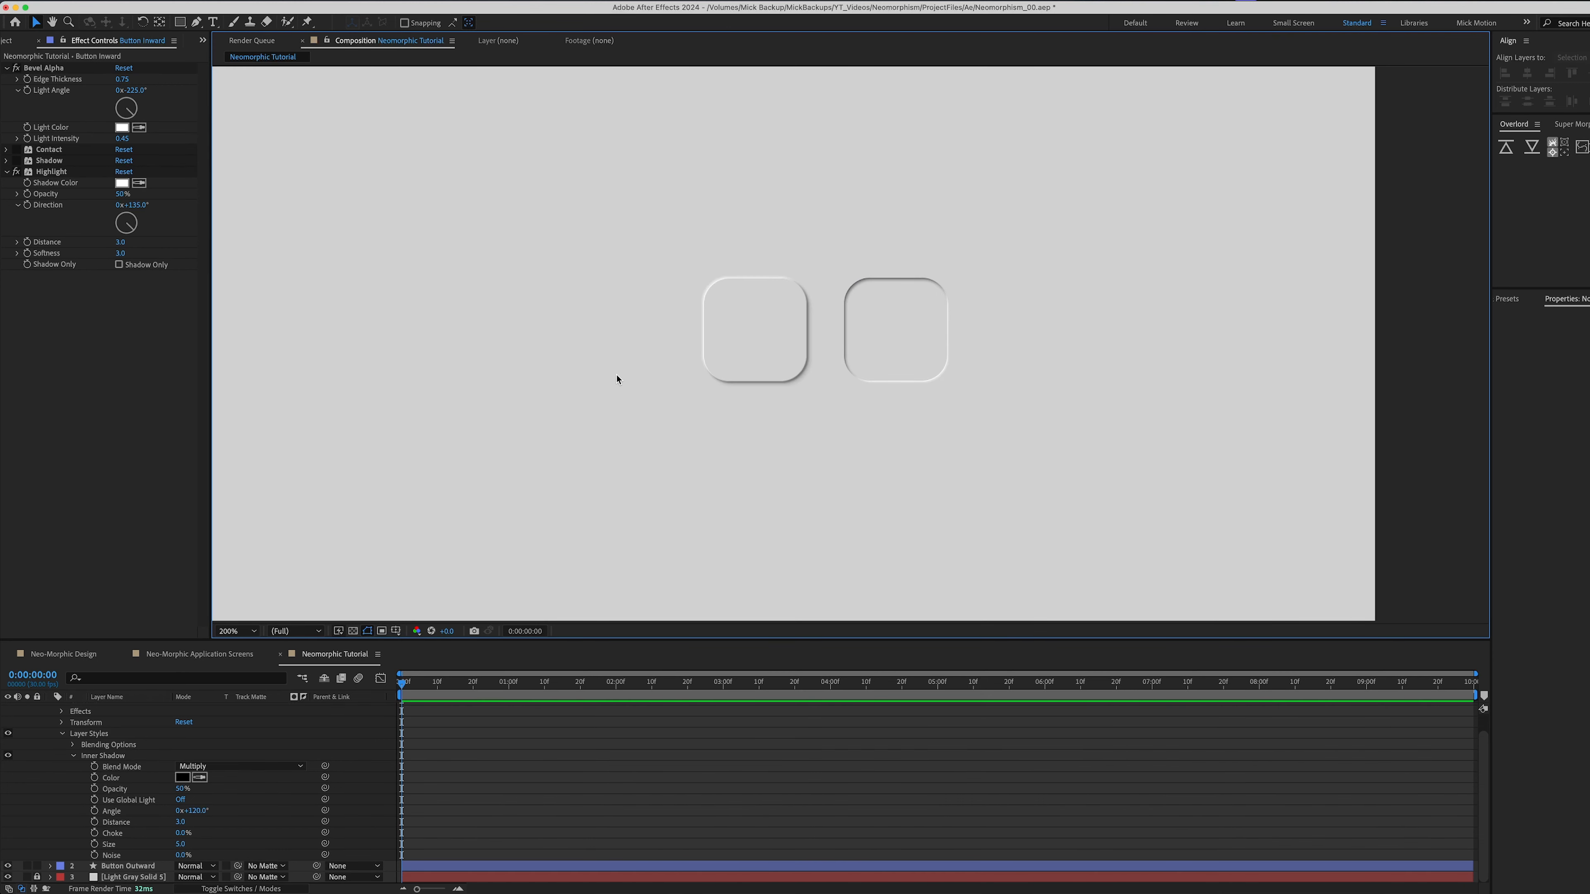
pyautogui.scroll(1, 69, 742)
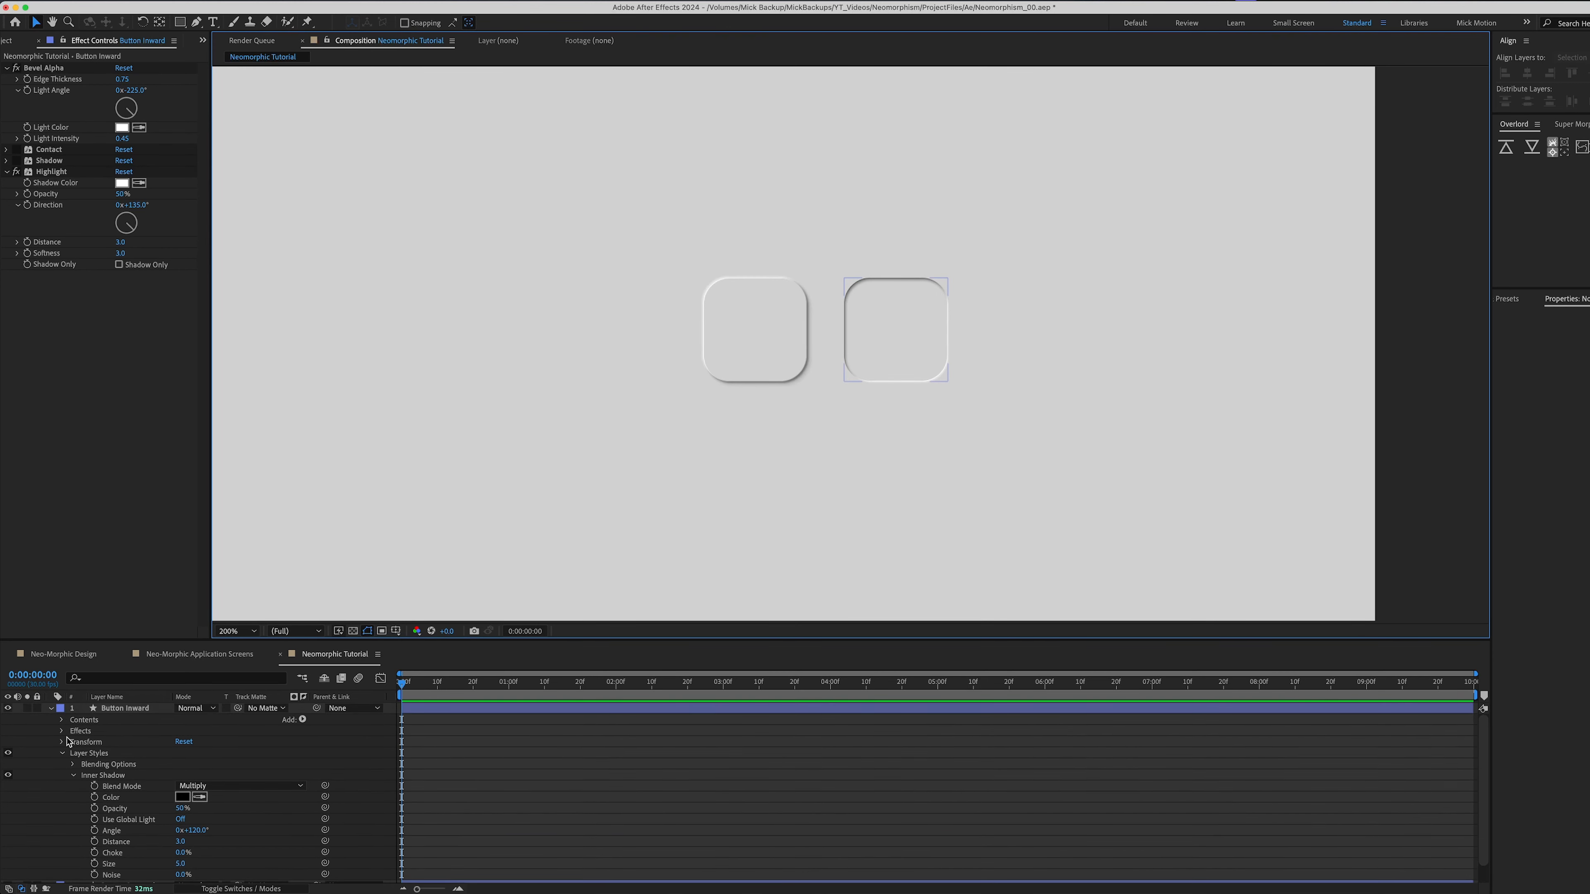
pyautogui.click(52, 709)
# Duplicate the Button Outward layer, rename the copy as Button Outward Gradient, and move it to the left of the original button.
pyautogui.click(127, 719)
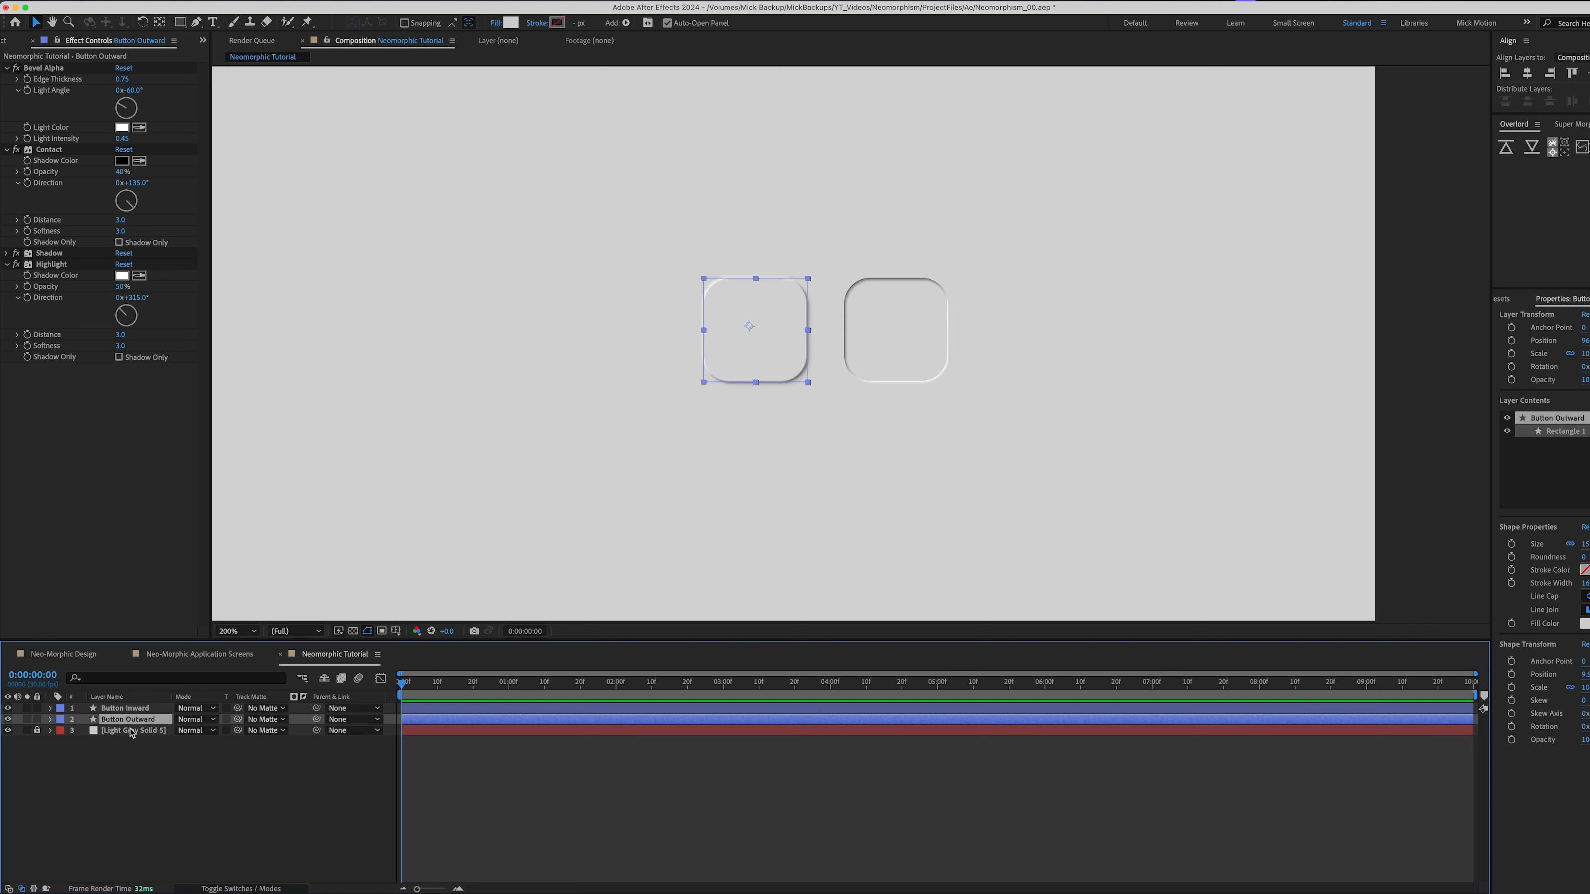
pyautogui.press('super+d')
pyautogui.press('Return')
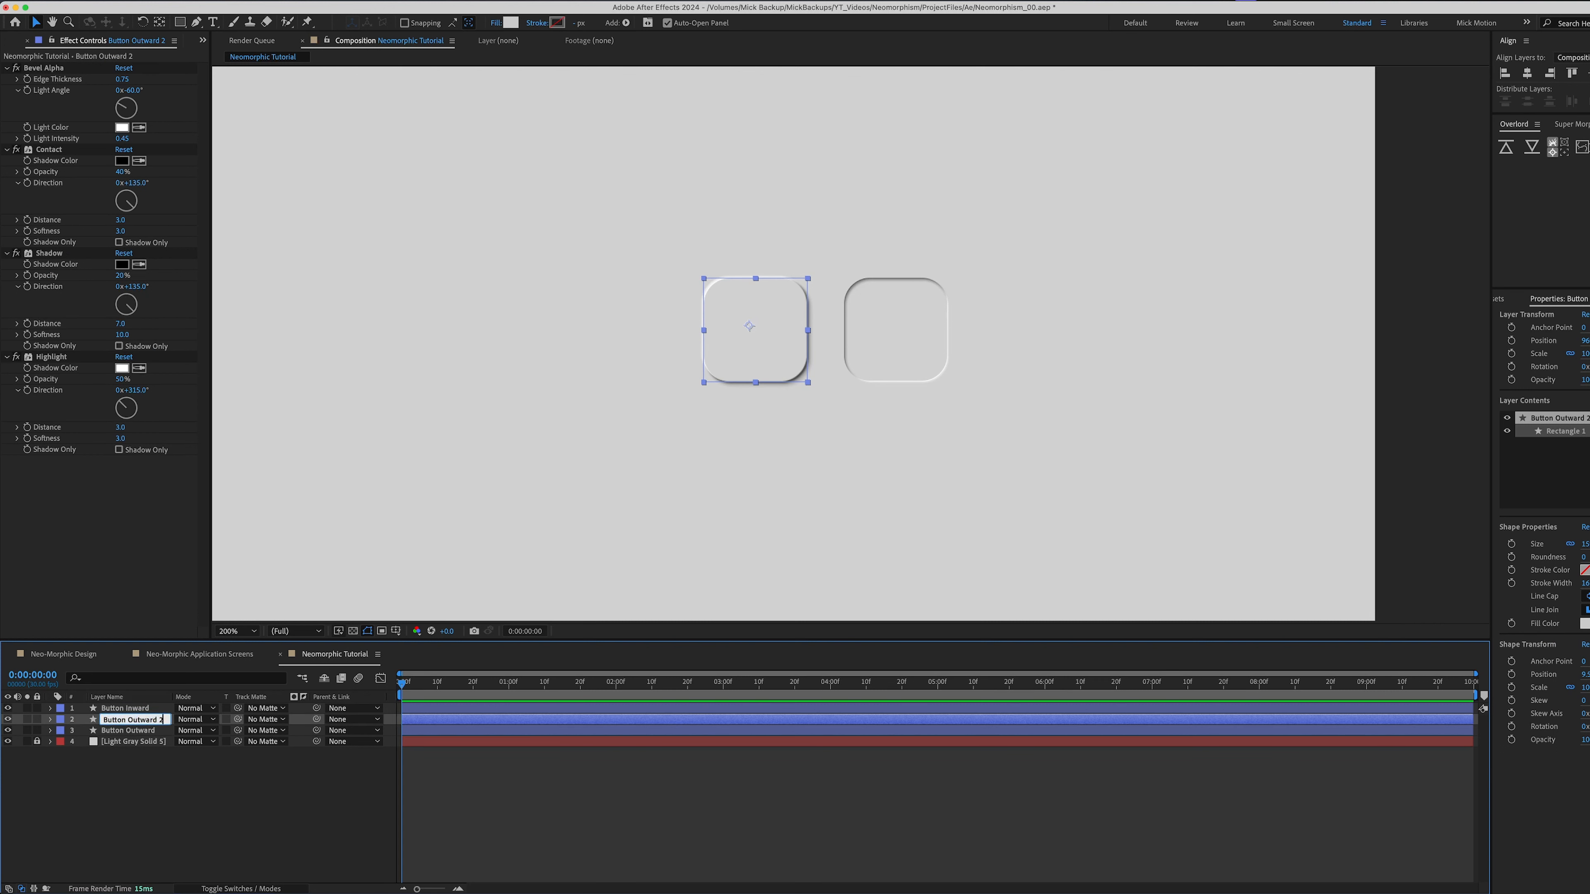
pyautogui.write('Gradient')
pyautogui.press('Return')
pyautogui.moveTo(760, 354); pyautogui.dragTo(638, 352)
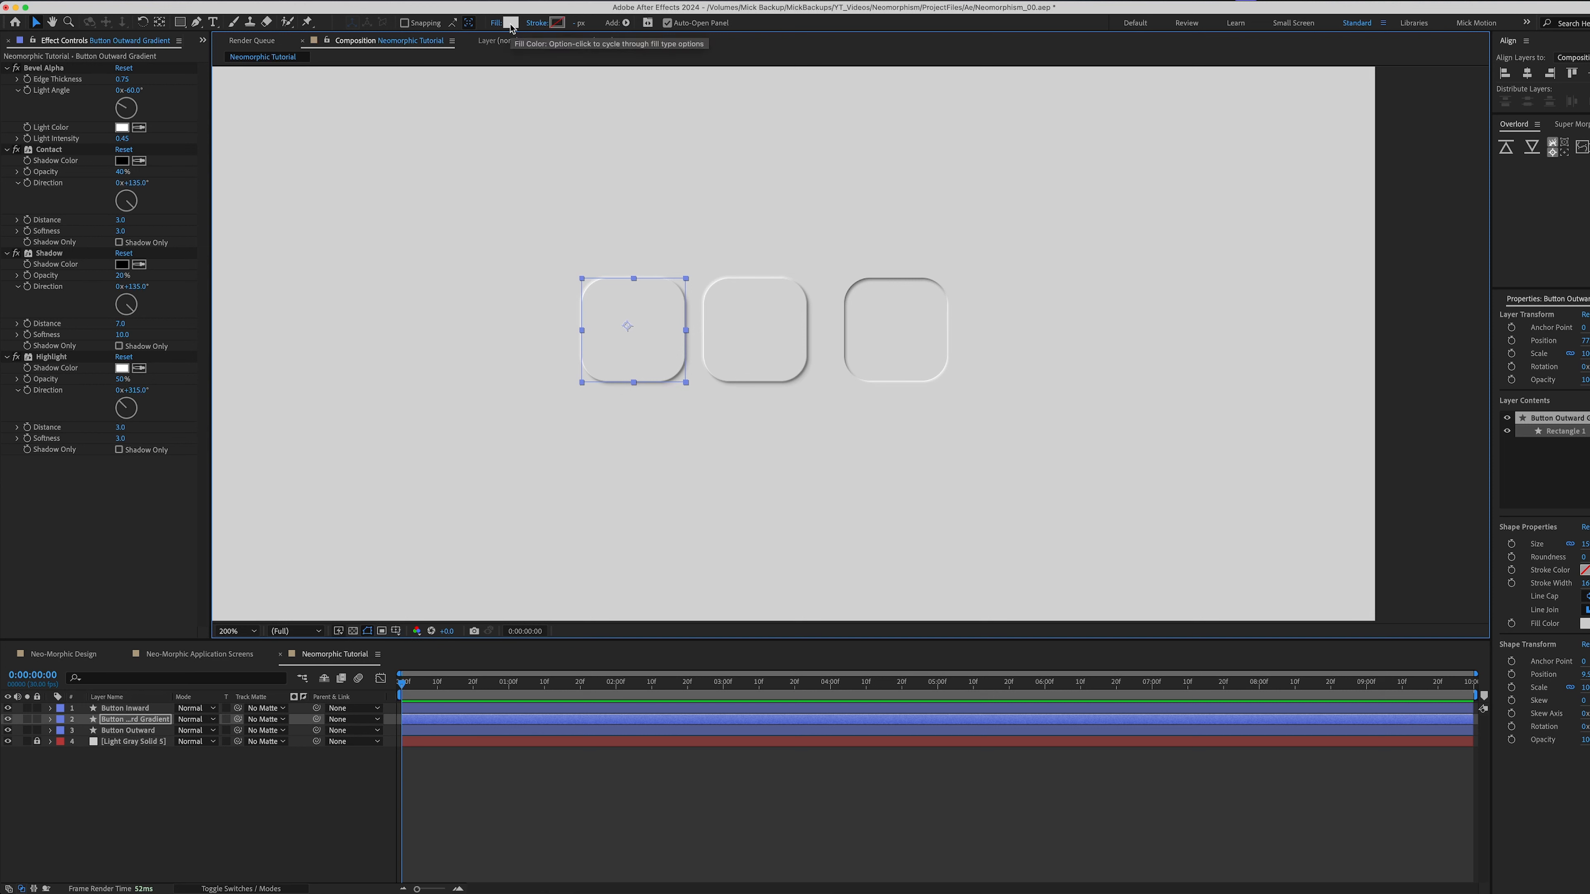
# Give Button Outward Gradient a vertical linear gradient fill with magenta at the button's top and teal at its bottom.
pyautogui.keyDown('alt'); pyautogui.click(511, 24); pyautogui.keyUp('alt')
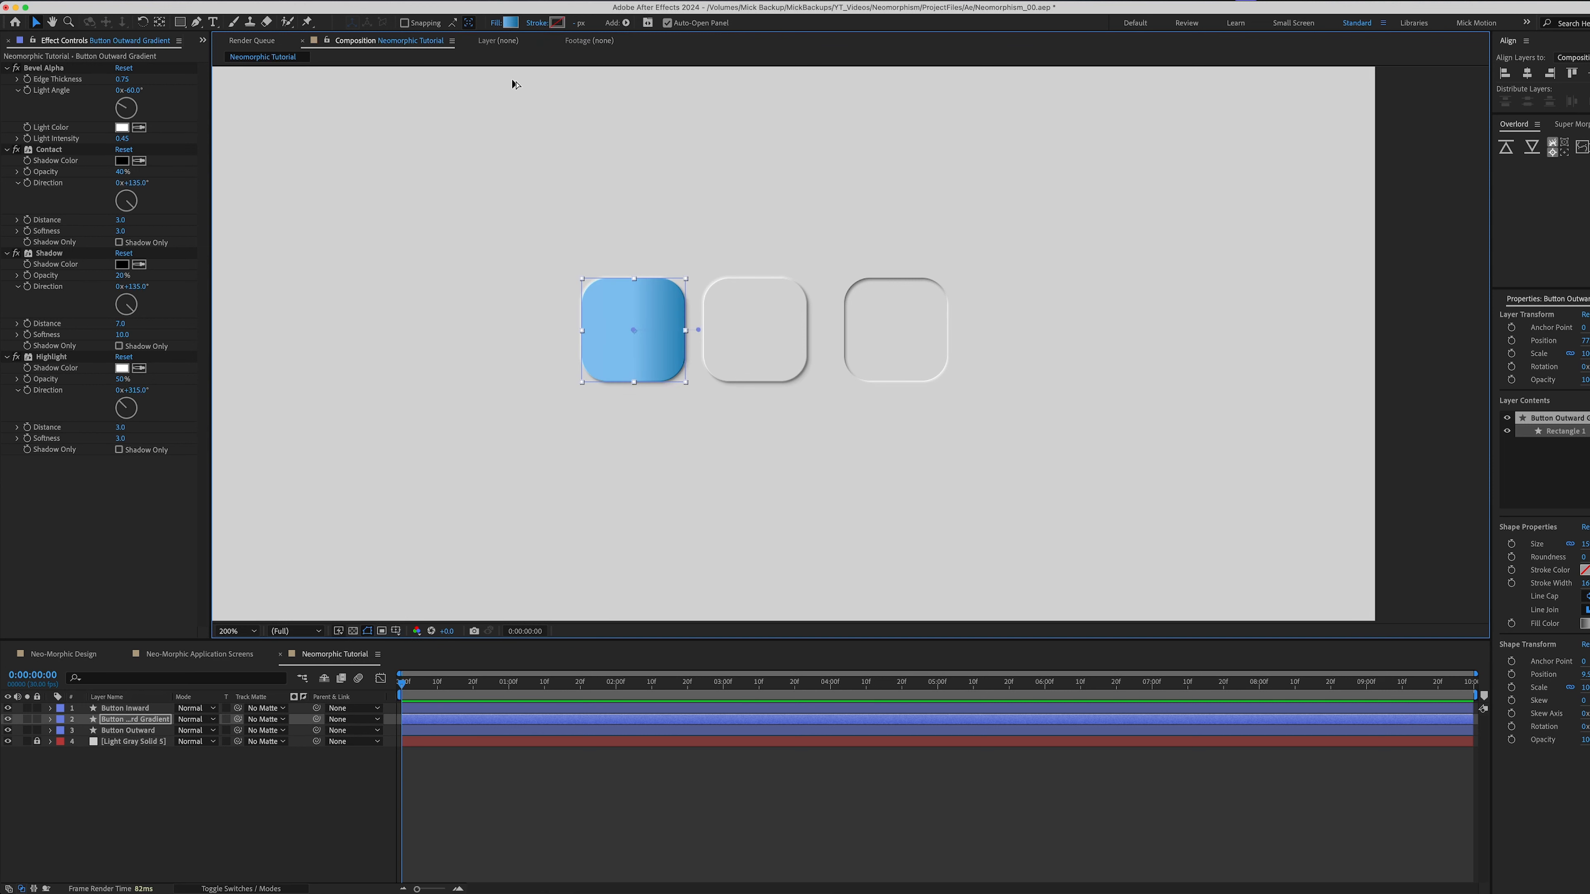
pyautogui.moveTo(698, 330); pyautogui.dragTo(633, 279)
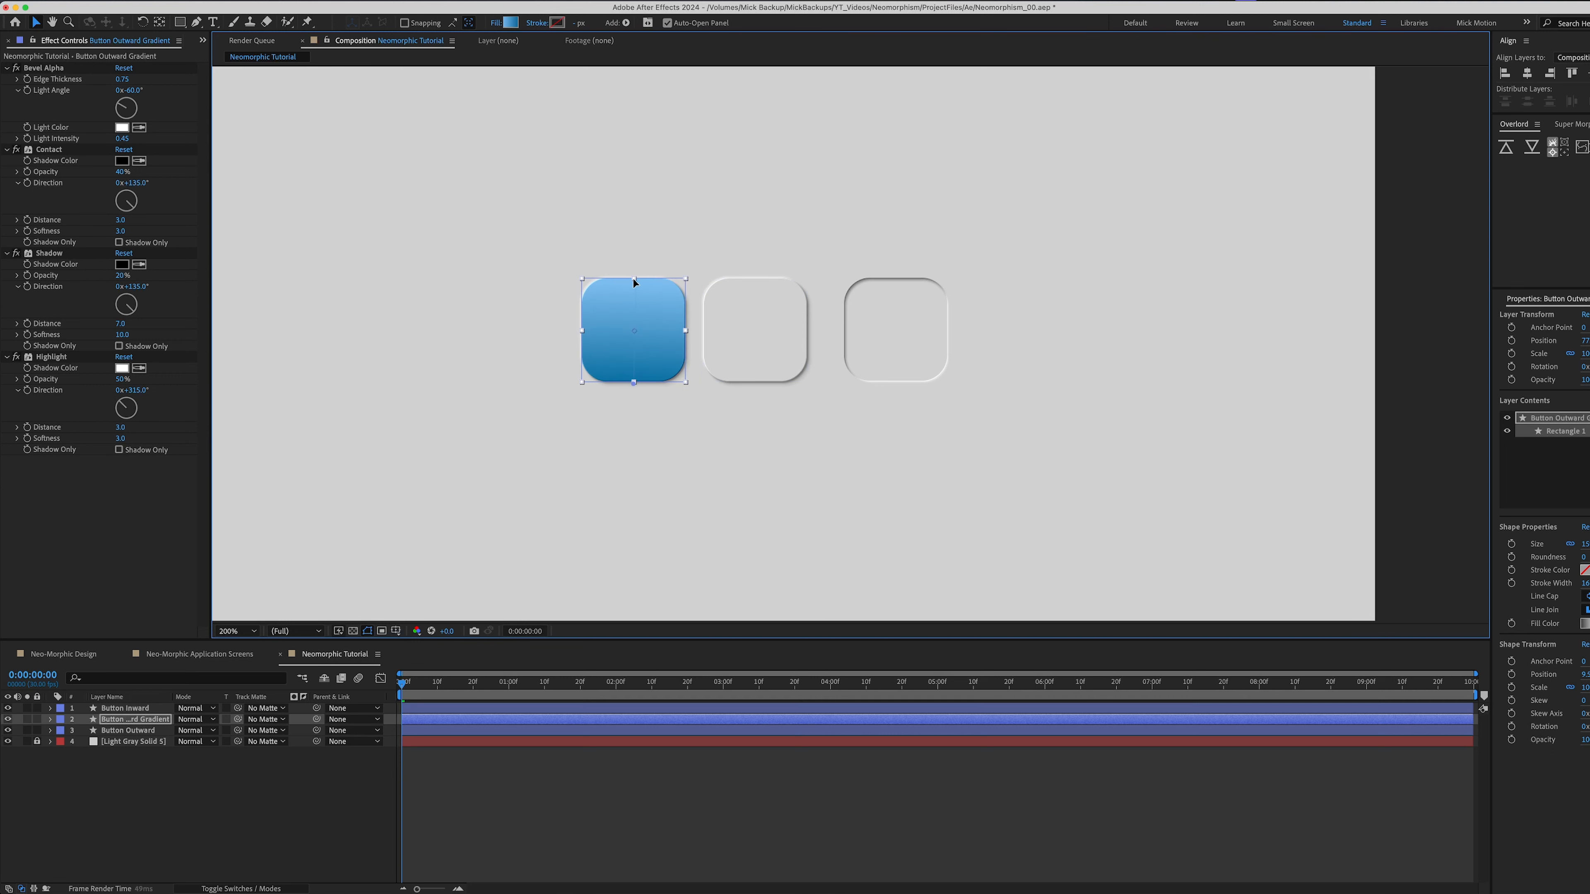
pyautogui.click(514, 24)
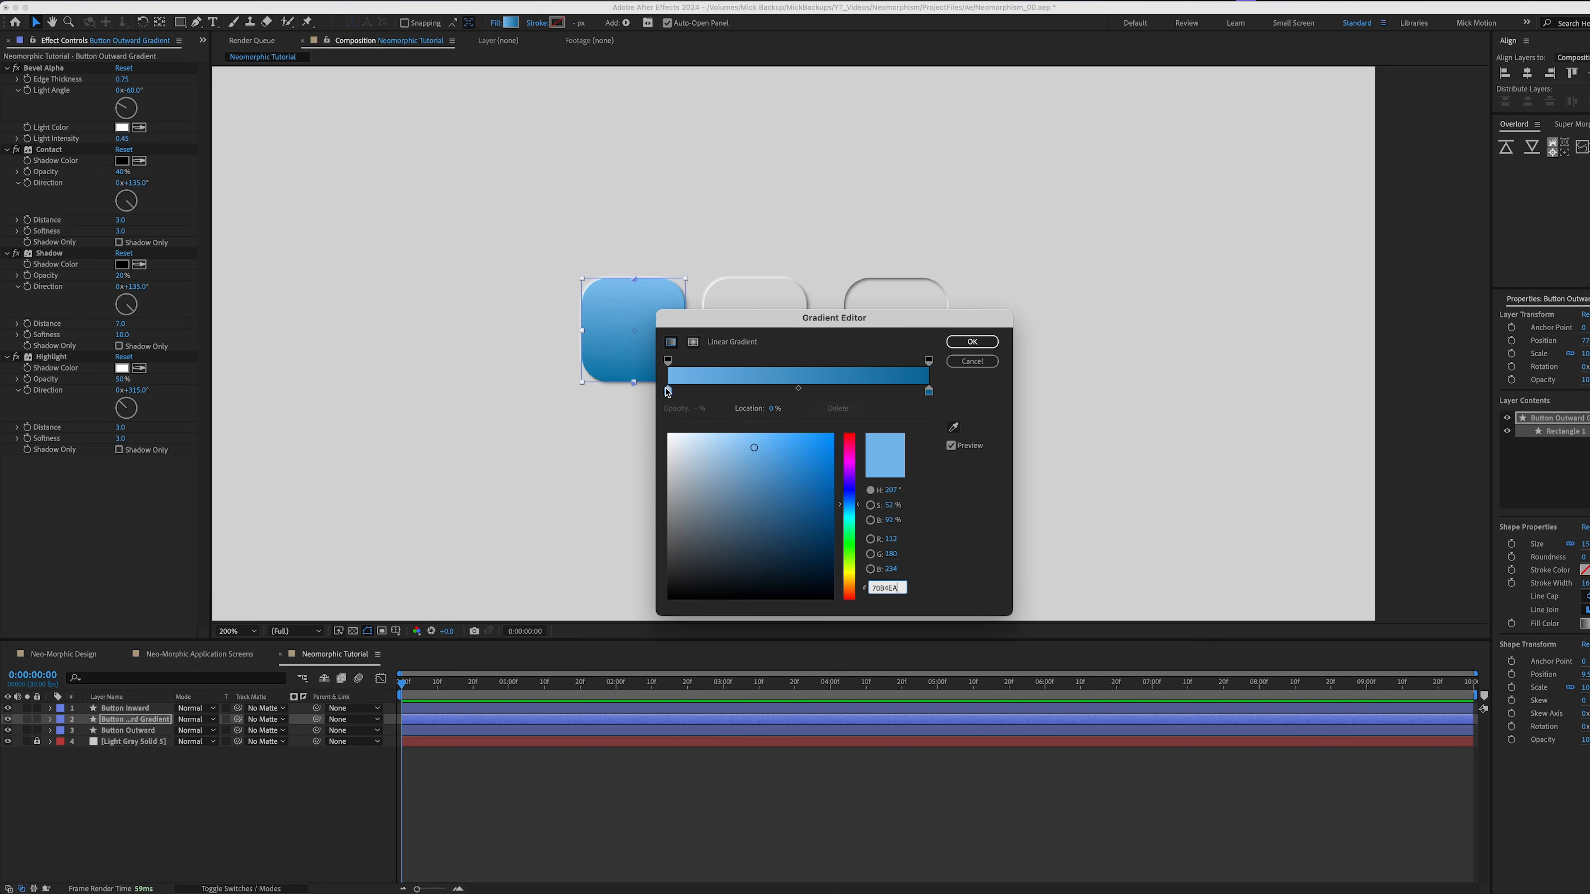
pyautogui.click(669, 391)
pyautogui.moveTo(853, 525); pyautogui.dragTo(779, 445)
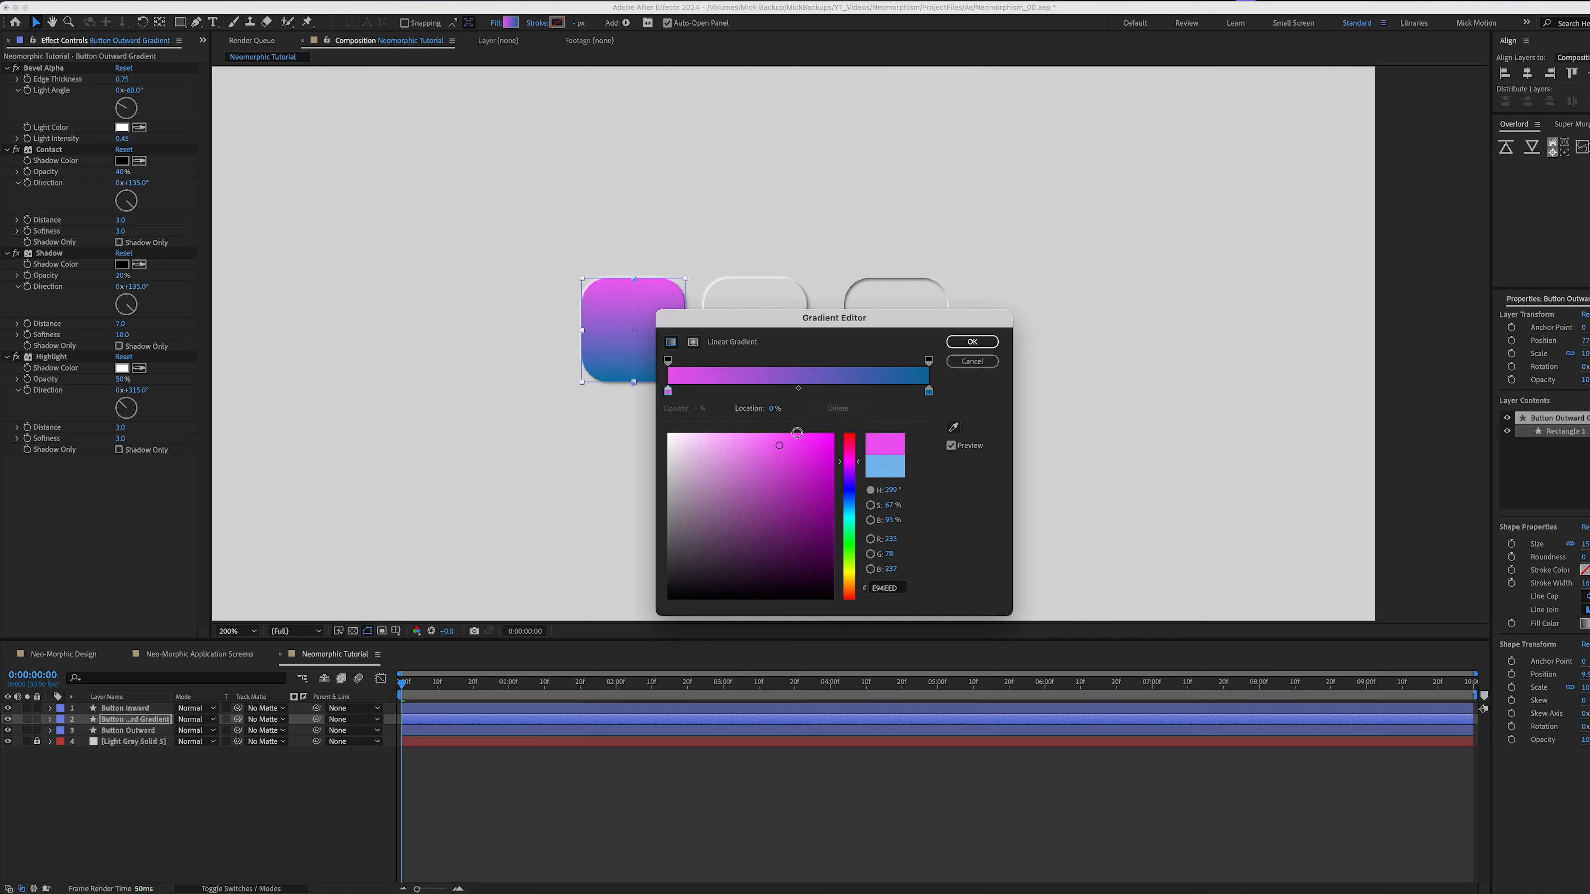
pyautogui.click(929, 391)
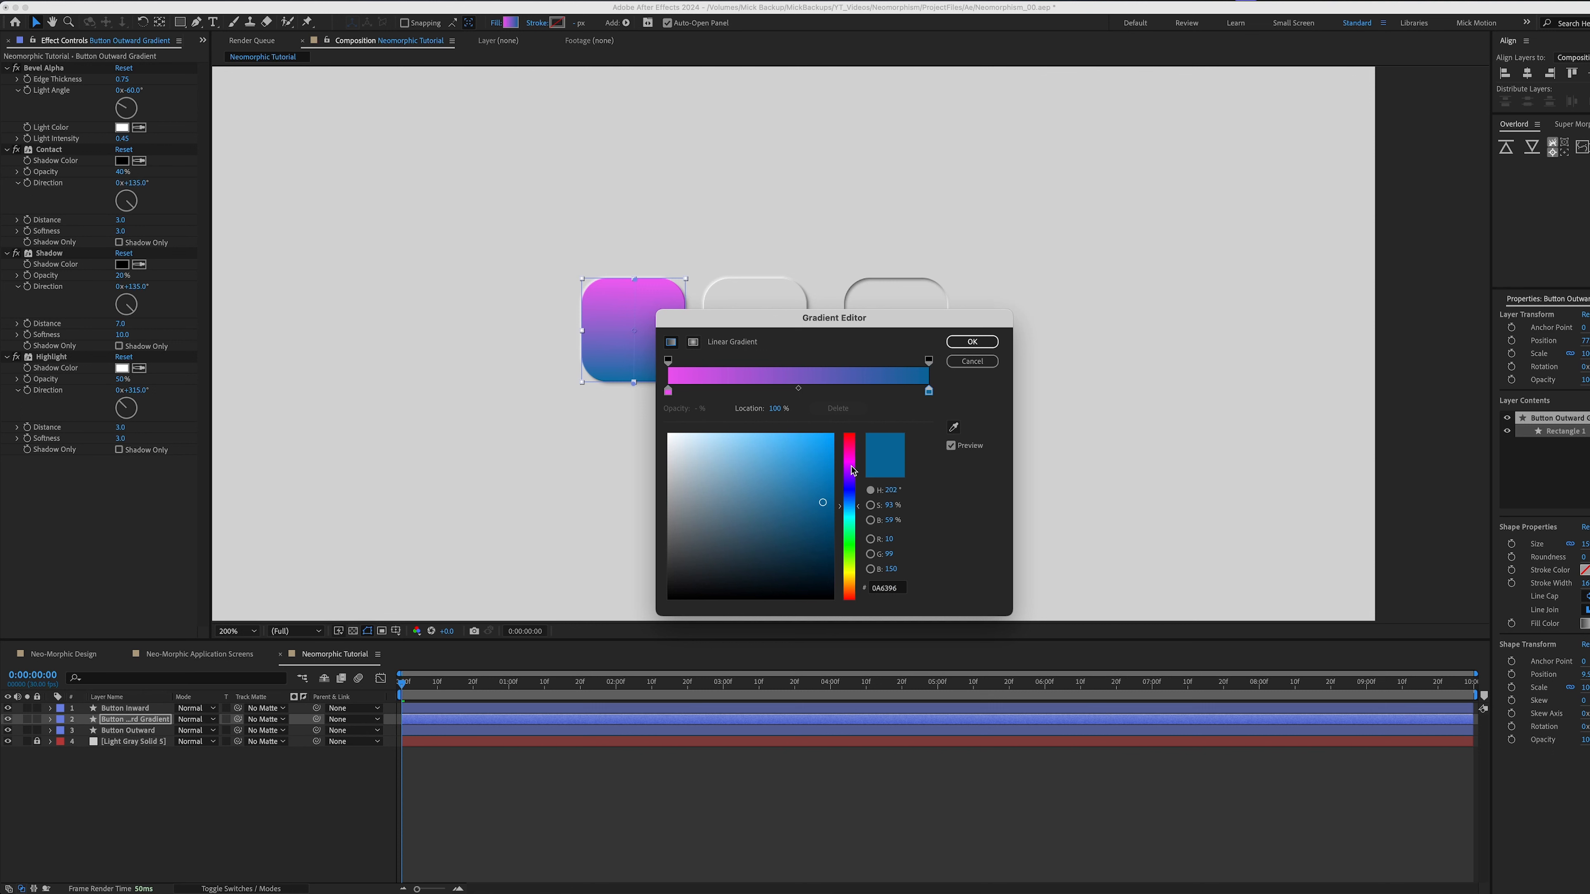
pyautogui.moveTo(855, 471)
pyautogui.mouseDown()
pyautogui.moveTo(856, 571)
pyautogui.moveTo(859, 515)
pyautogui.moveTo(833, 478)
pyautogui.mouseUp()
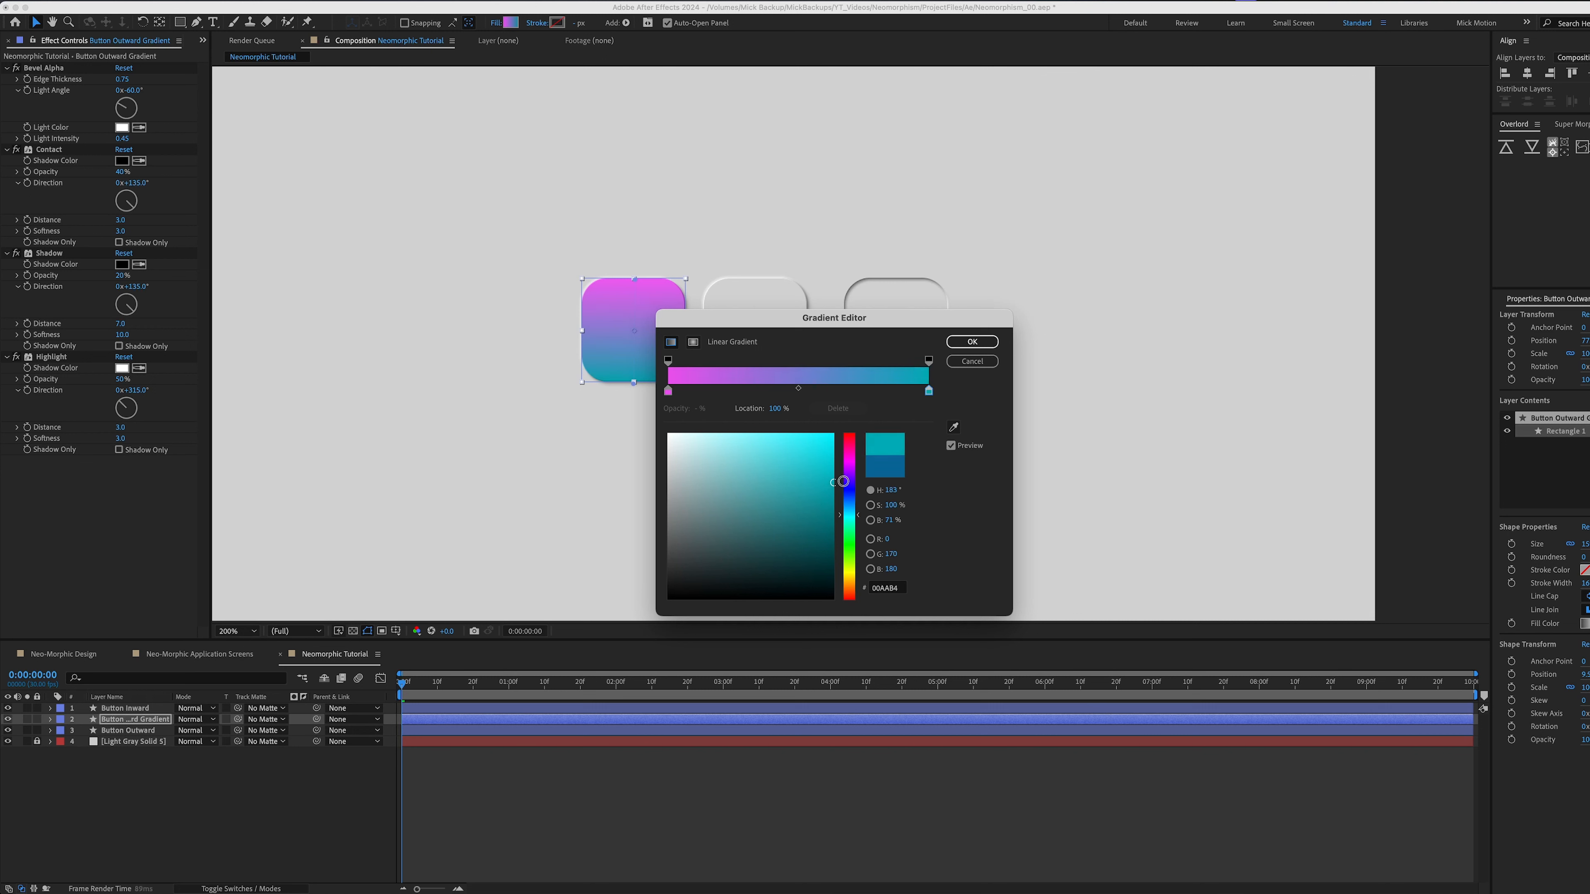
pyautogui.click(974, 345)
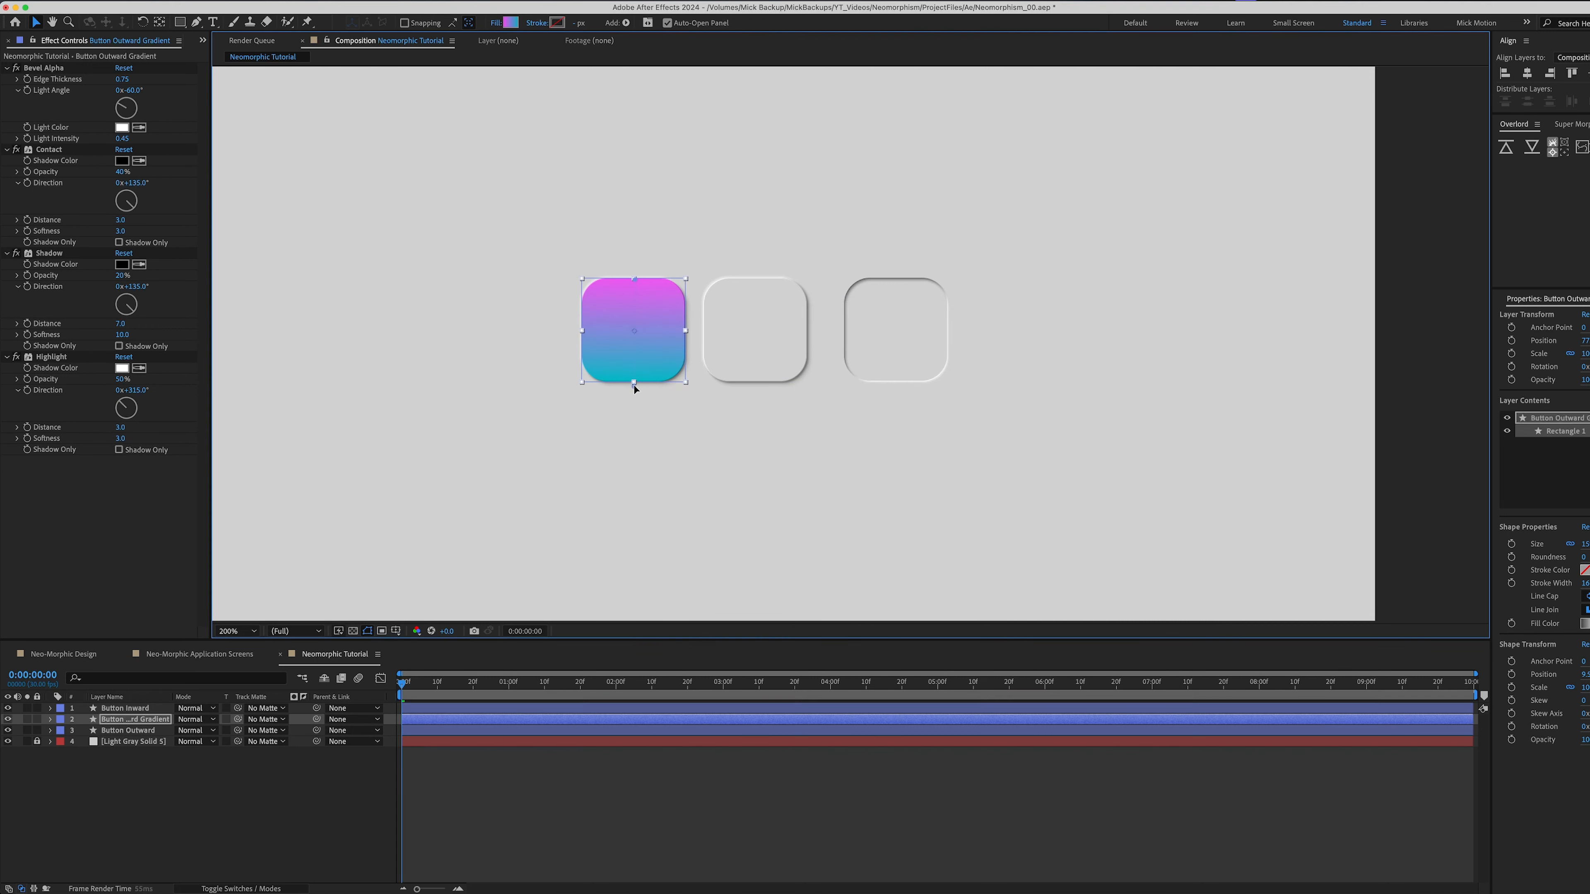
pyautogui.click(520, 808)
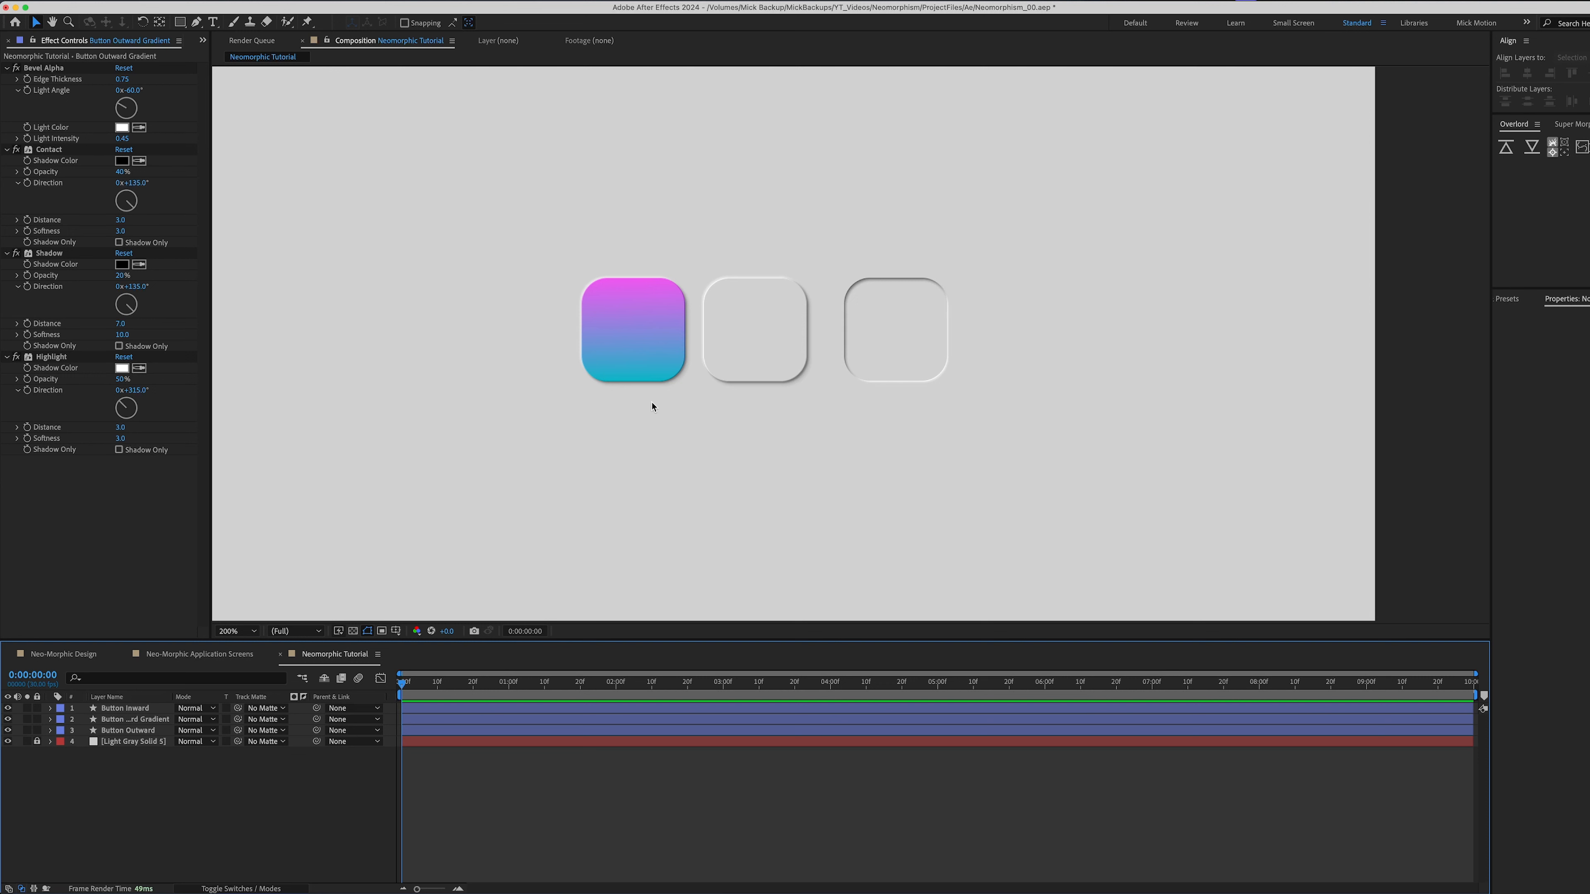
# Examine the login and task screens up close in the Neo-Morphic Application Screens composition.
pyautogui.press(',')
pyautogui.press('.')
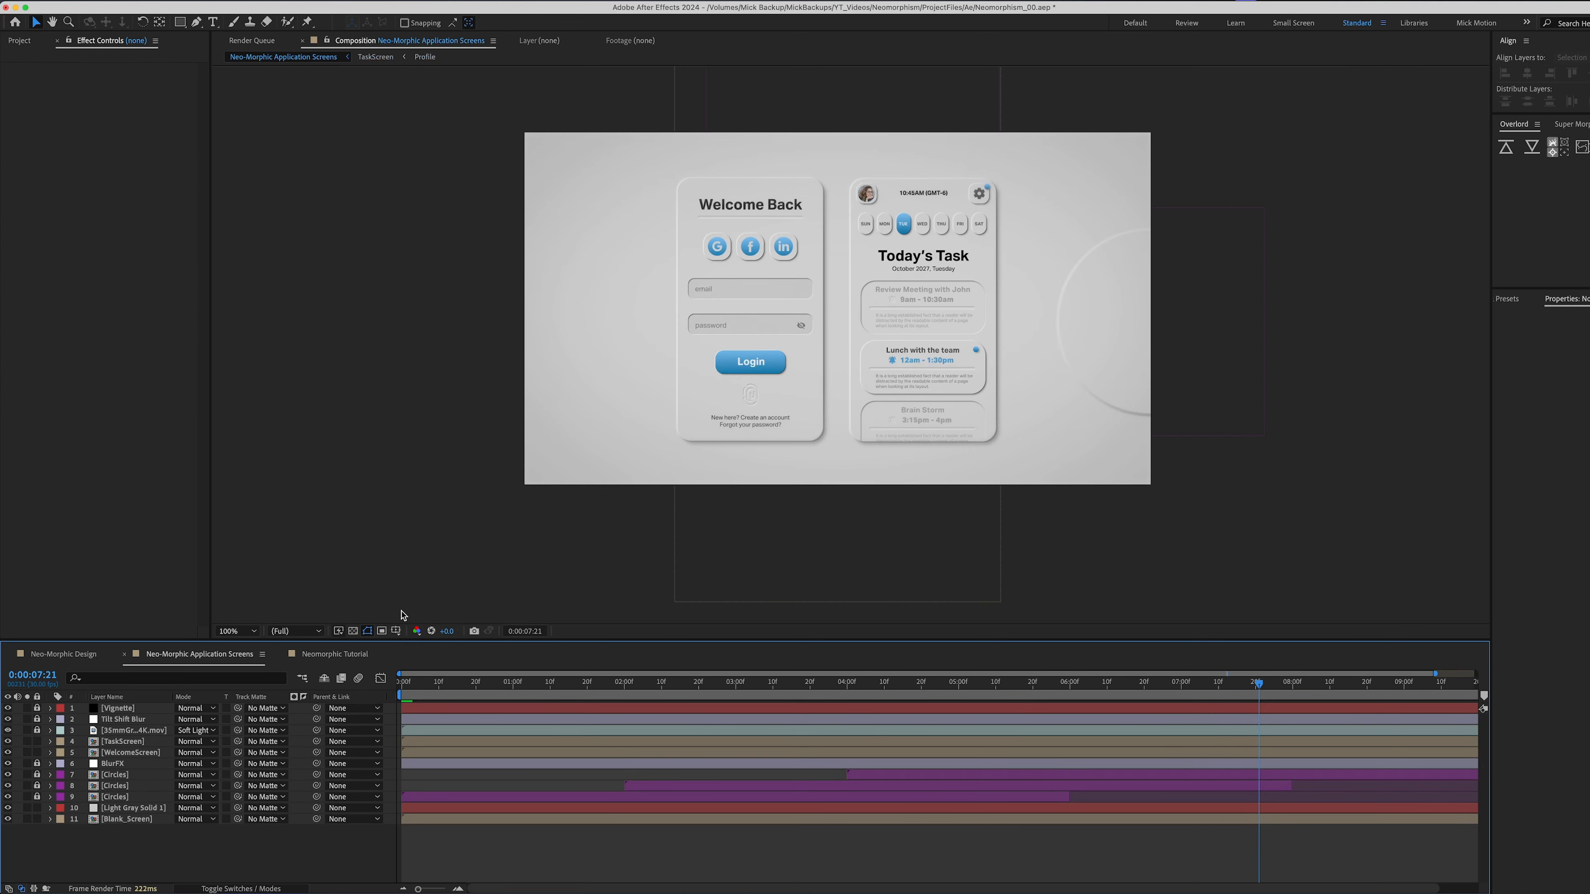
pyautogui.press('.')
pyautogui.moveTo(712, 380); pyautogui.dragTo(659, 464)
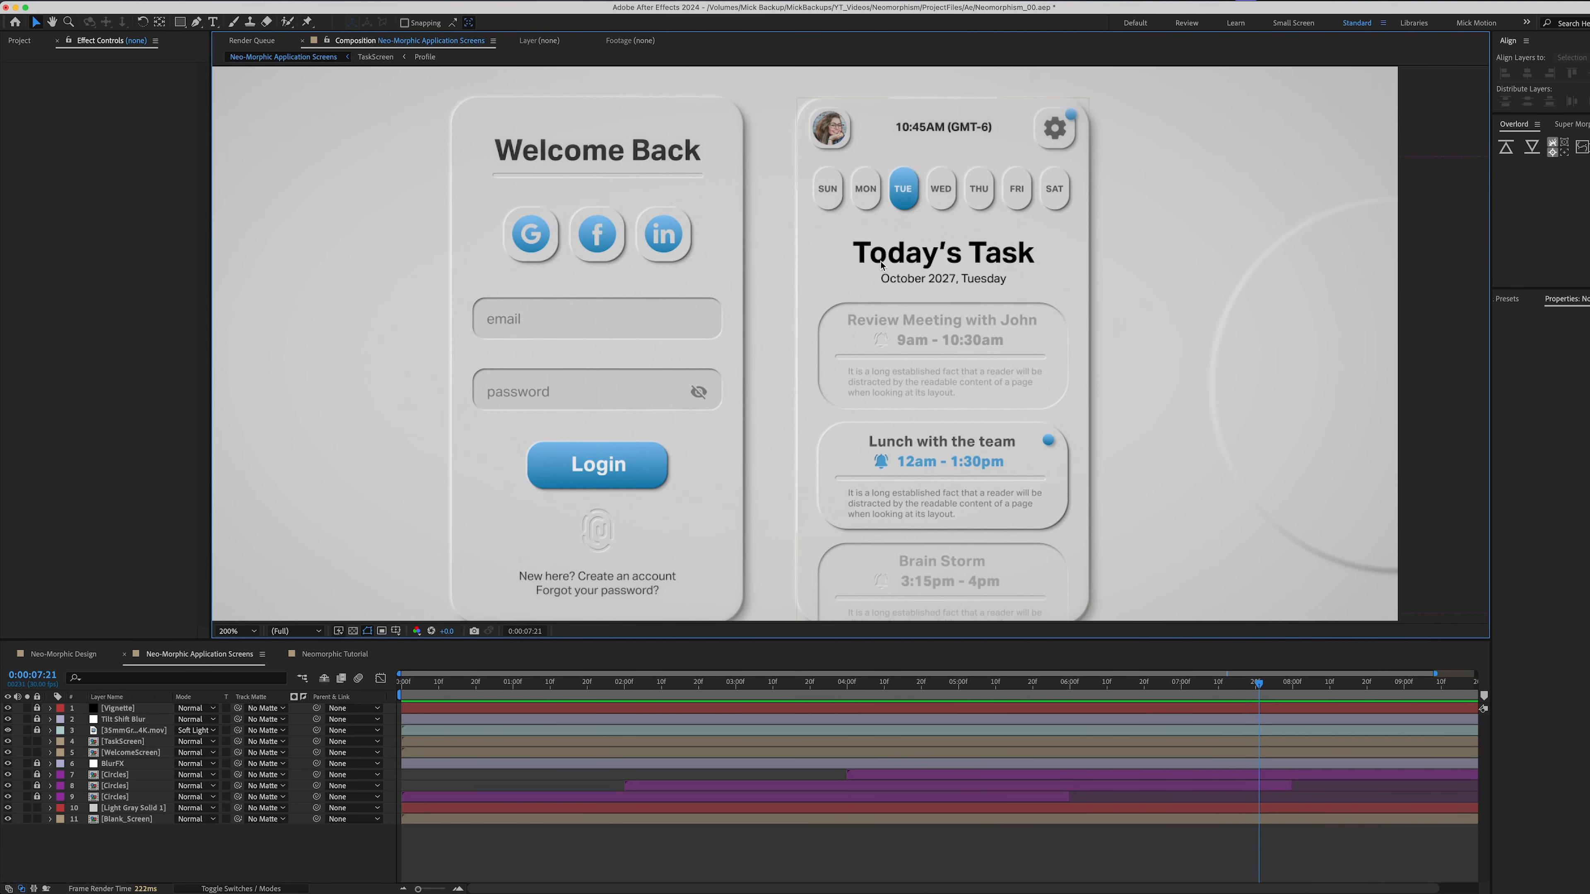
pyautogui.moveTo(506, 526); pyautogui.dragTo(540, 497)
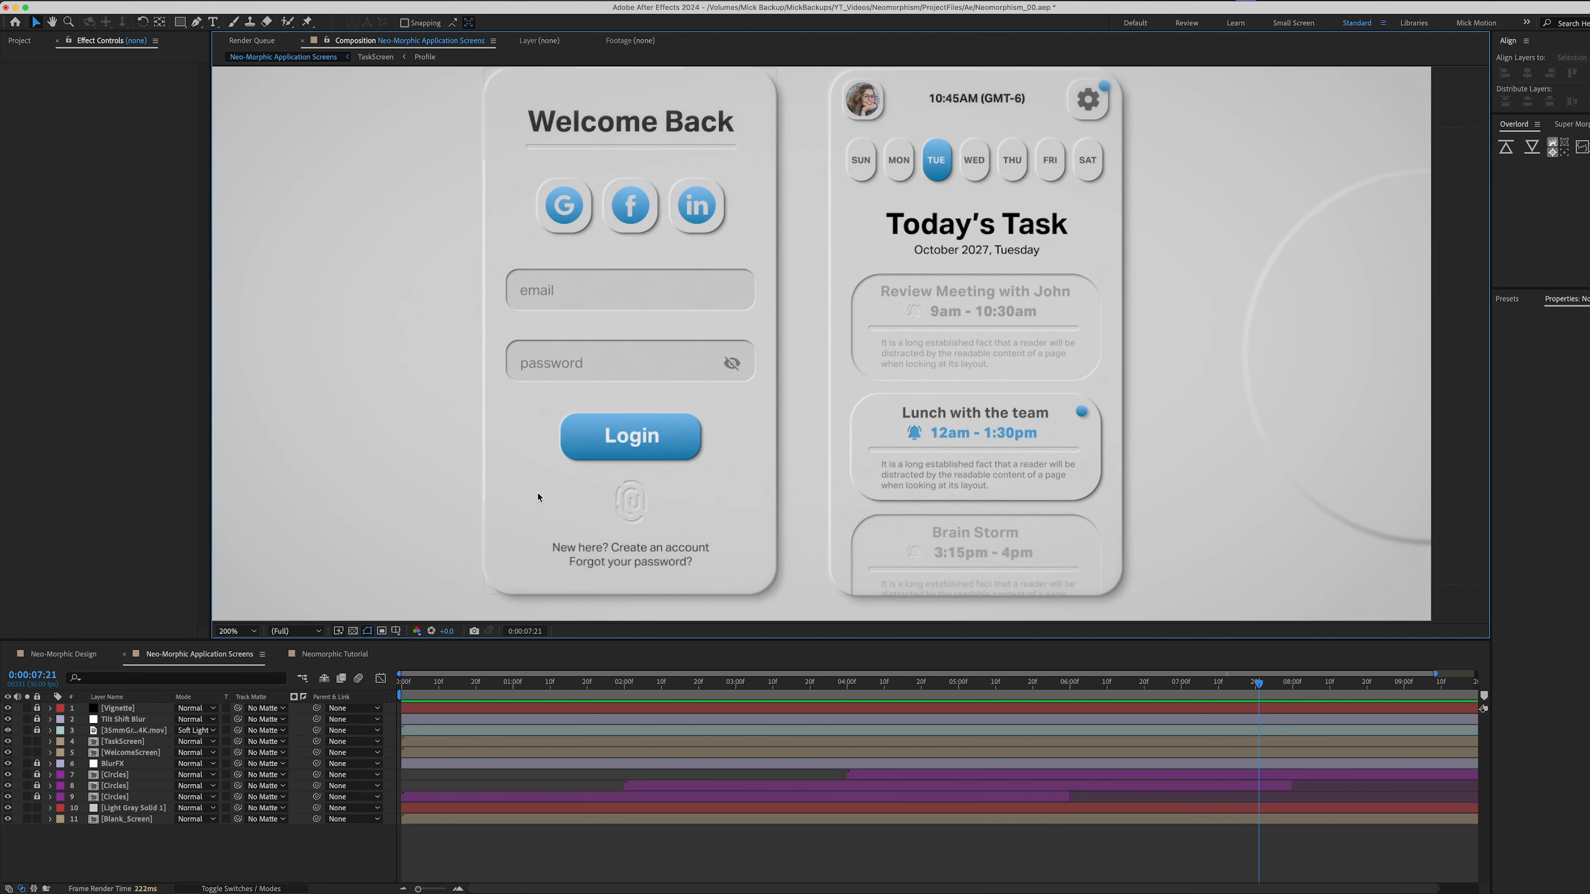
# Scrub through the title animation in the Neo-Morphic Design composition.
pyautogui.click(94, 655)
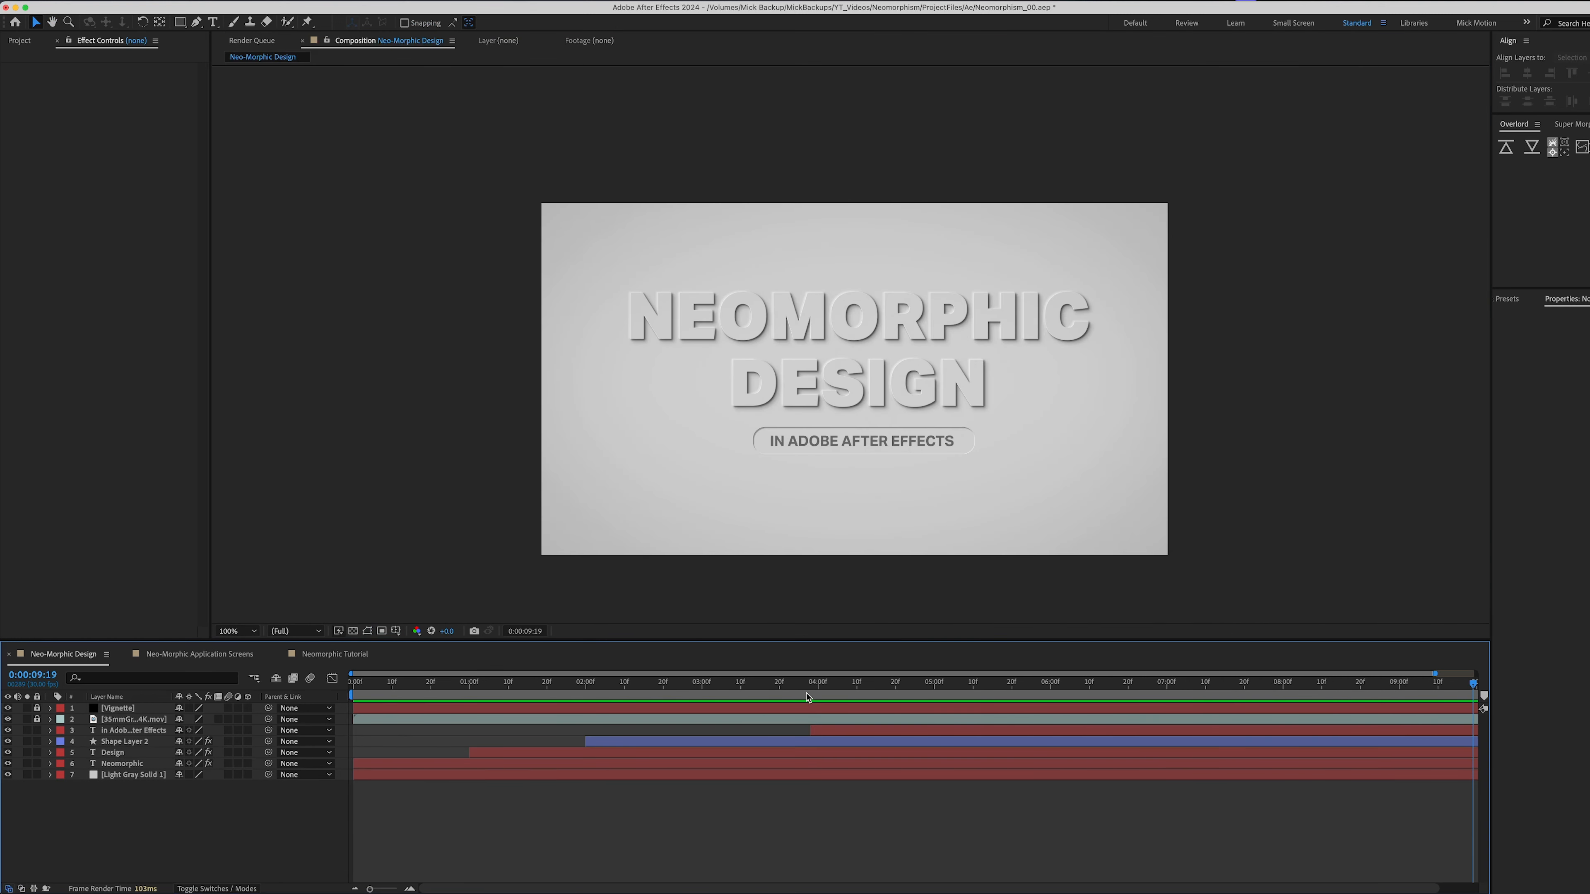
pyautogui.click(505, 686)
pyautogui.moveTo(505, 684); pyautogui.dragTo(861, 687)
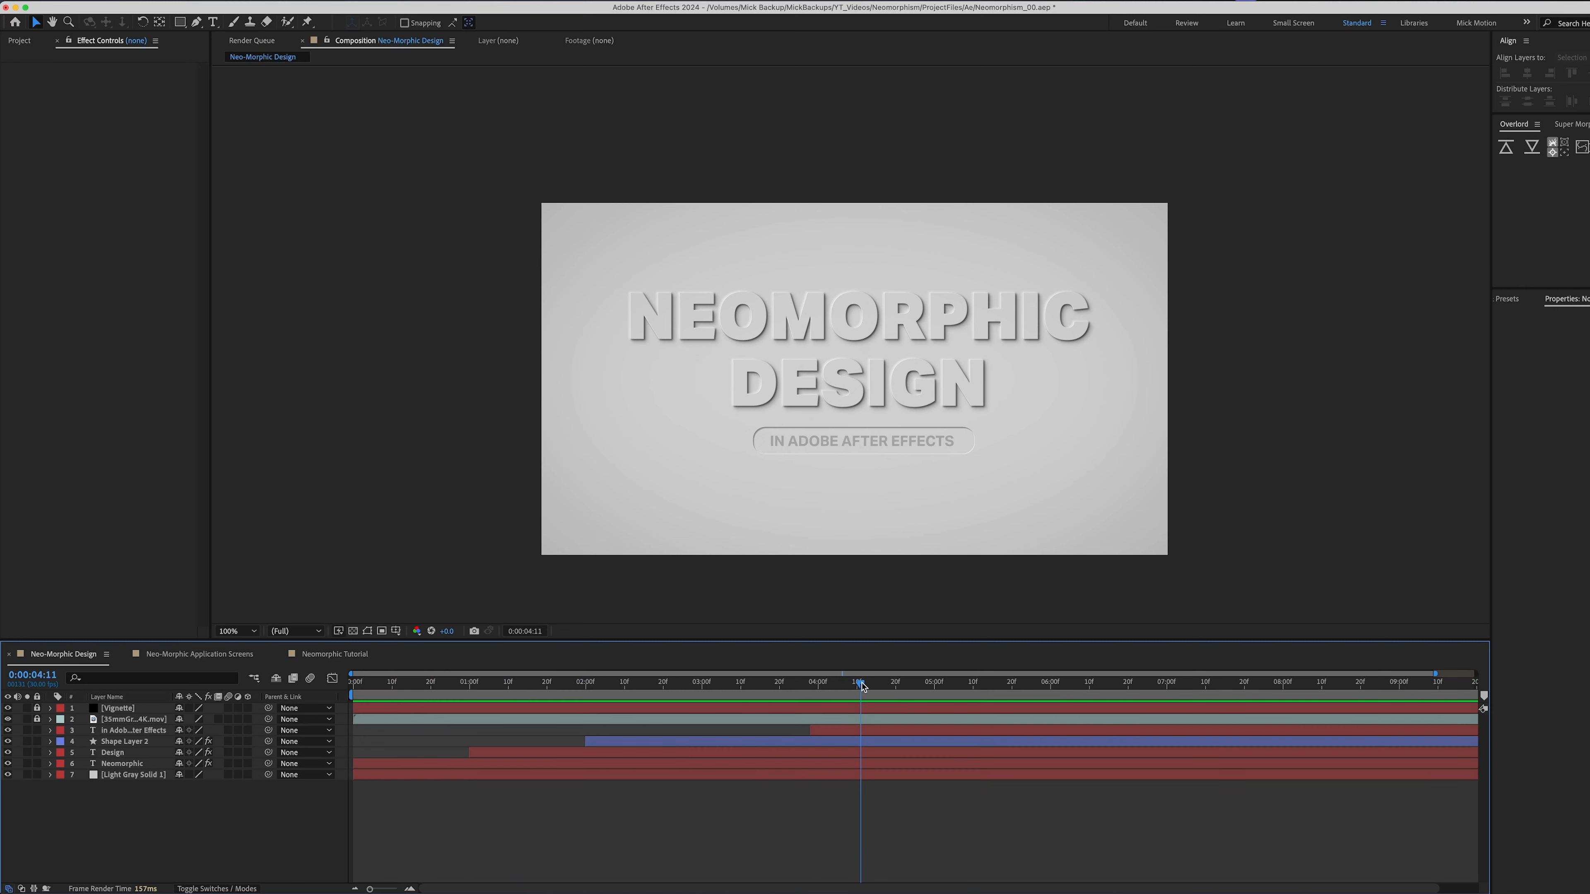